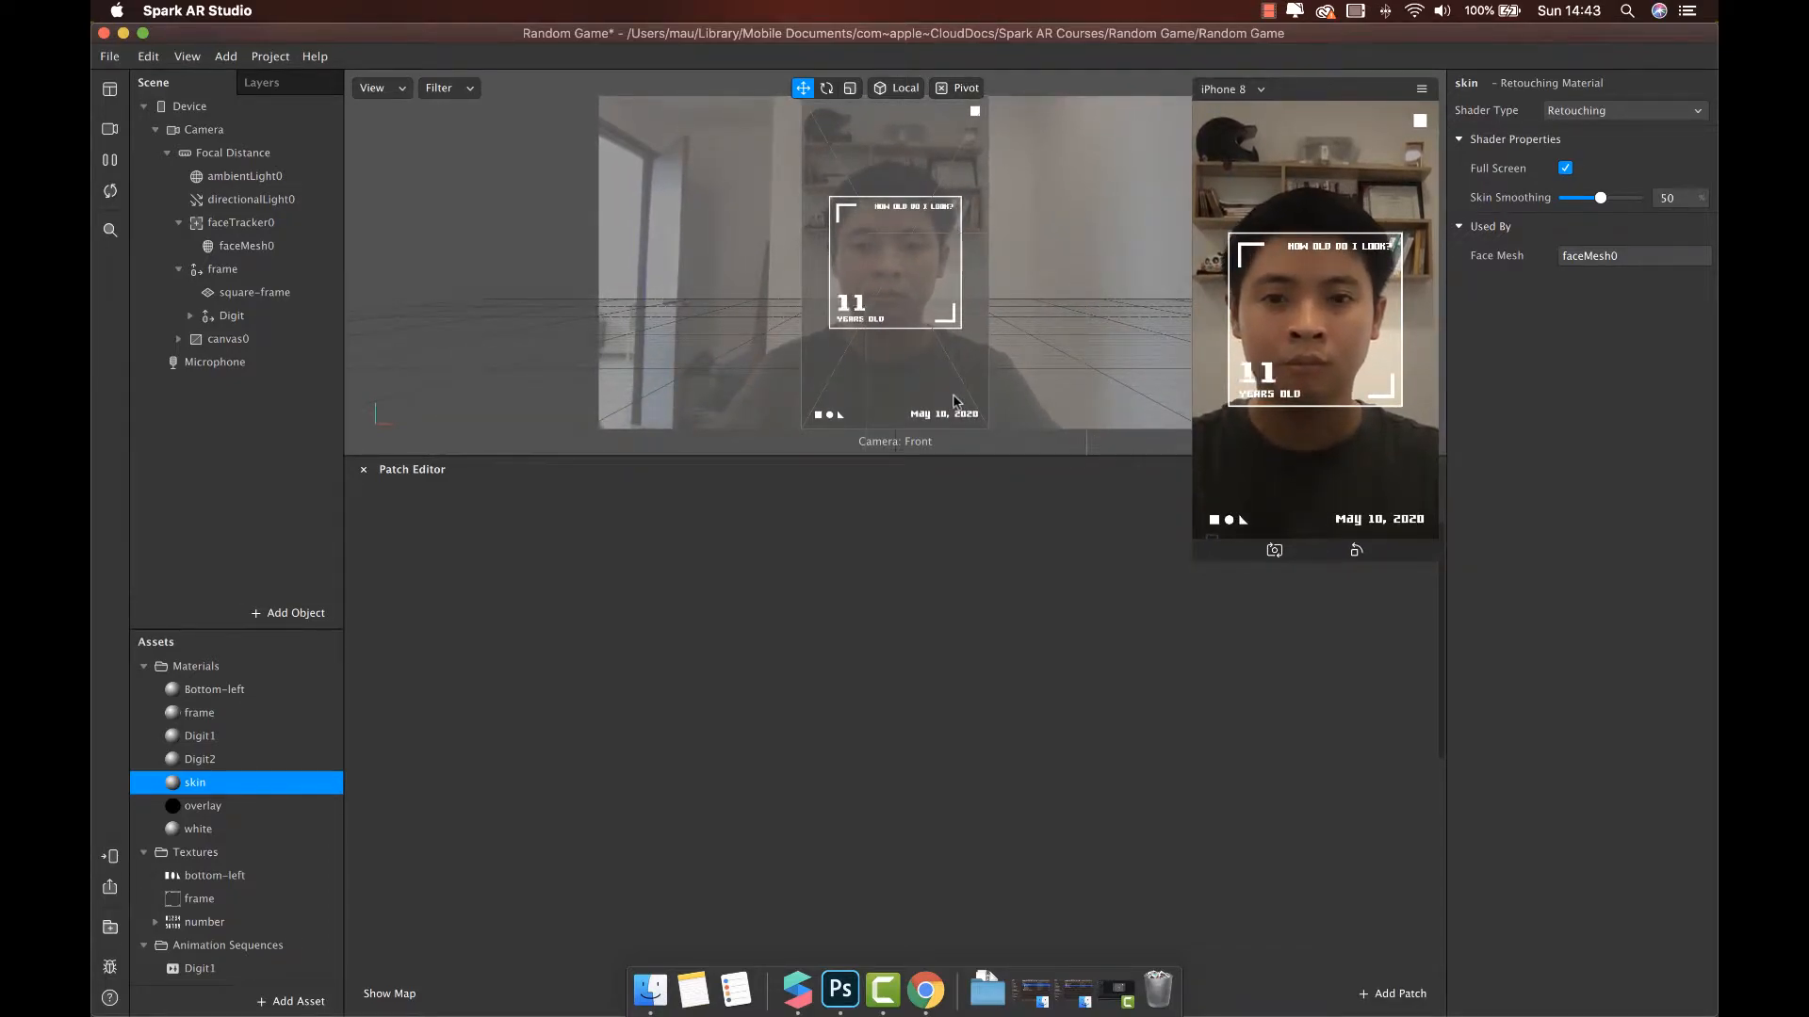
# Create a producer patch for faceTracker0 in the Patch Editor.
pyautogui.click(241, 226)
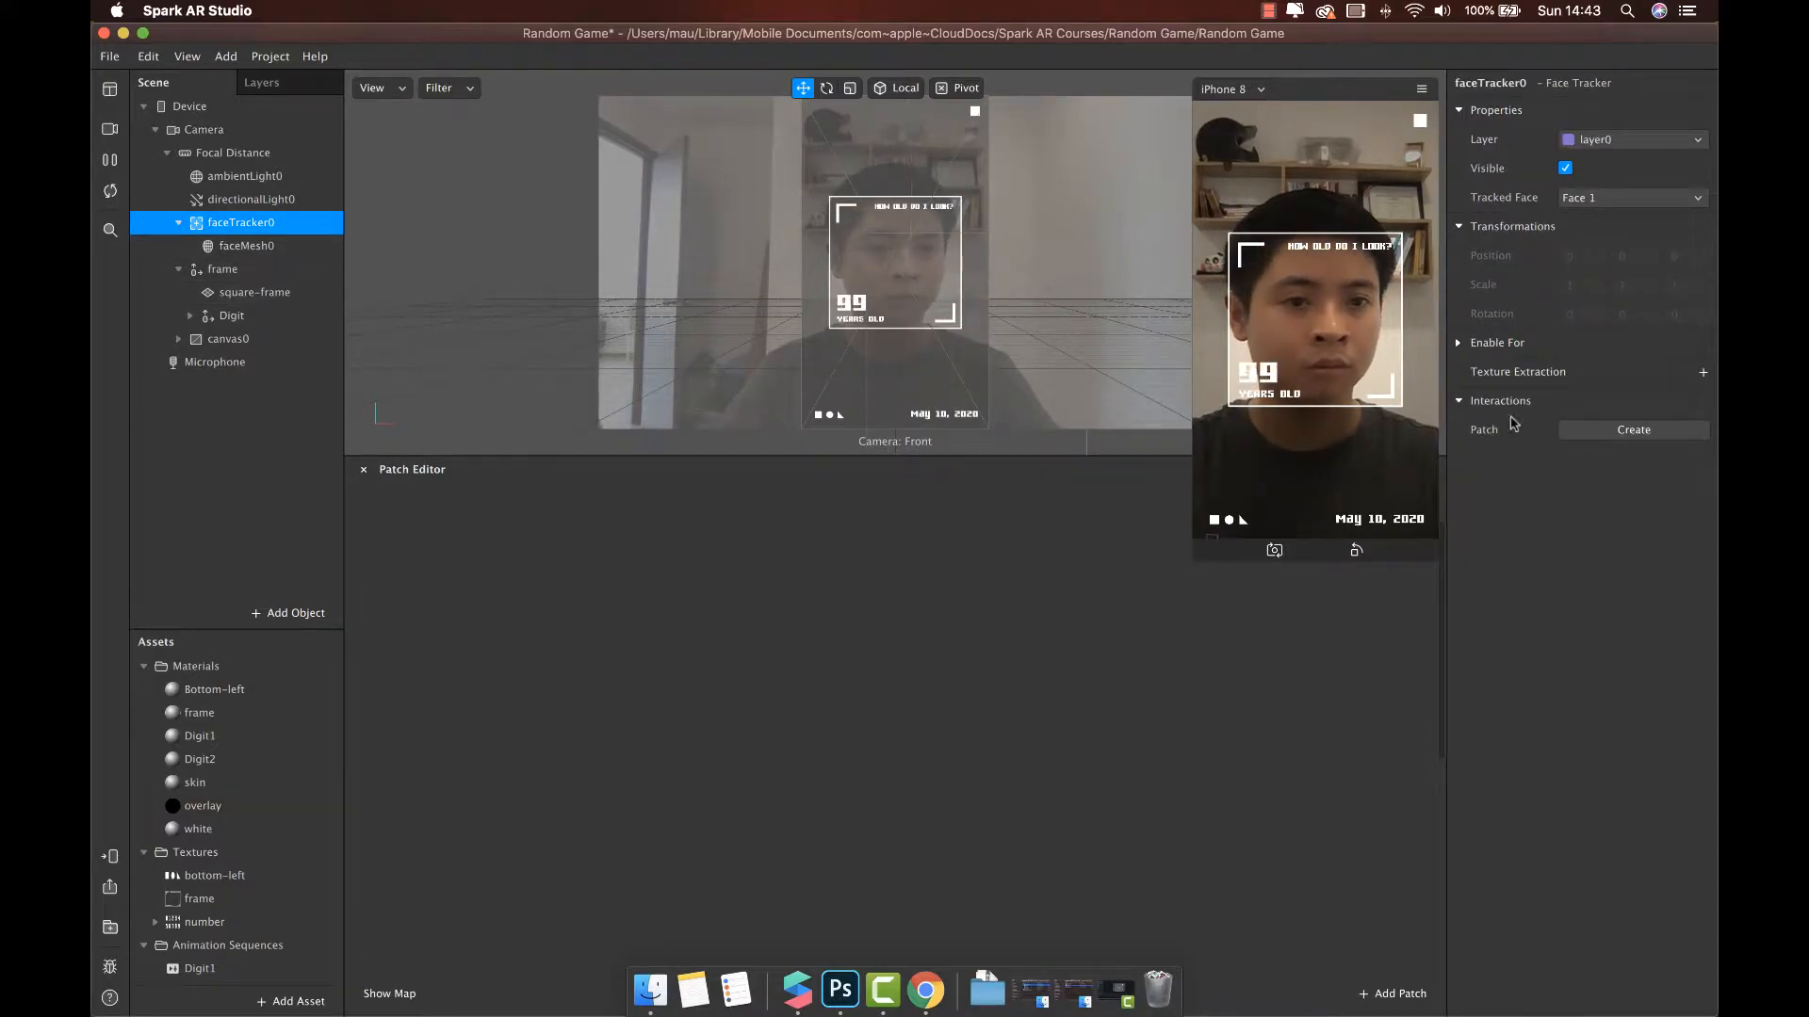
pyautogui.click(1594, 432)
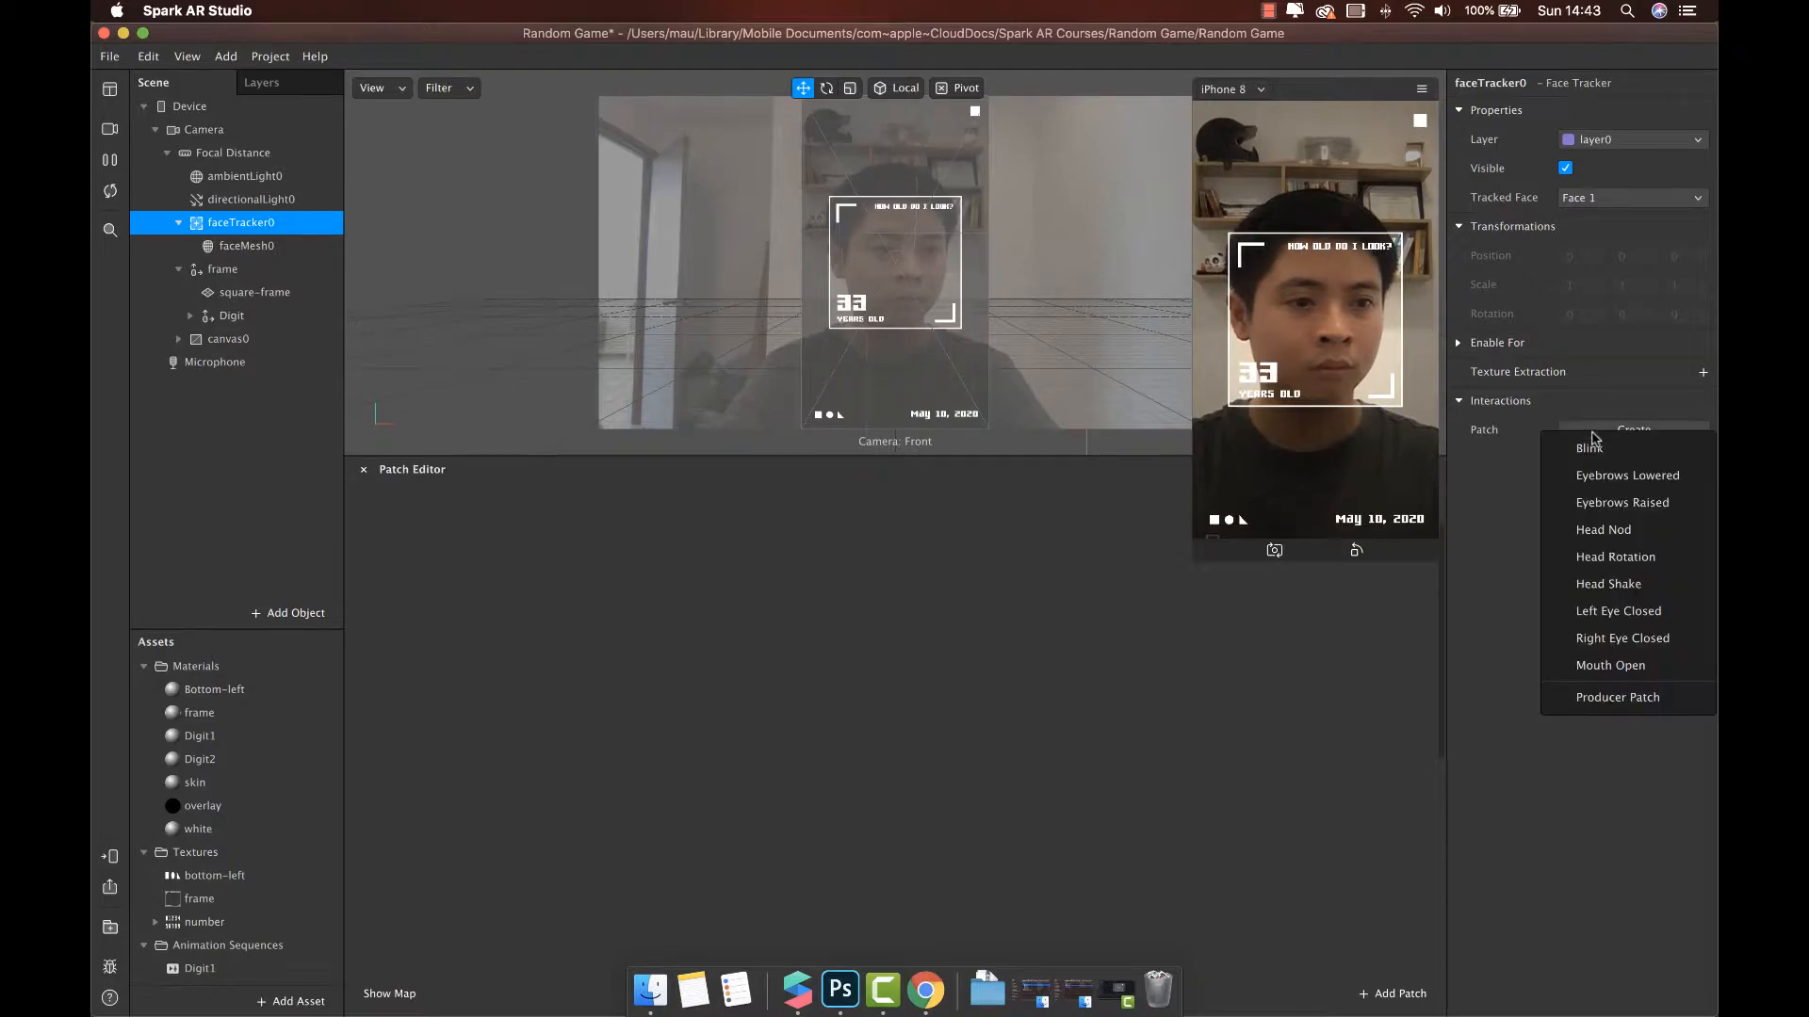
pyautogui.click(1607, 700)
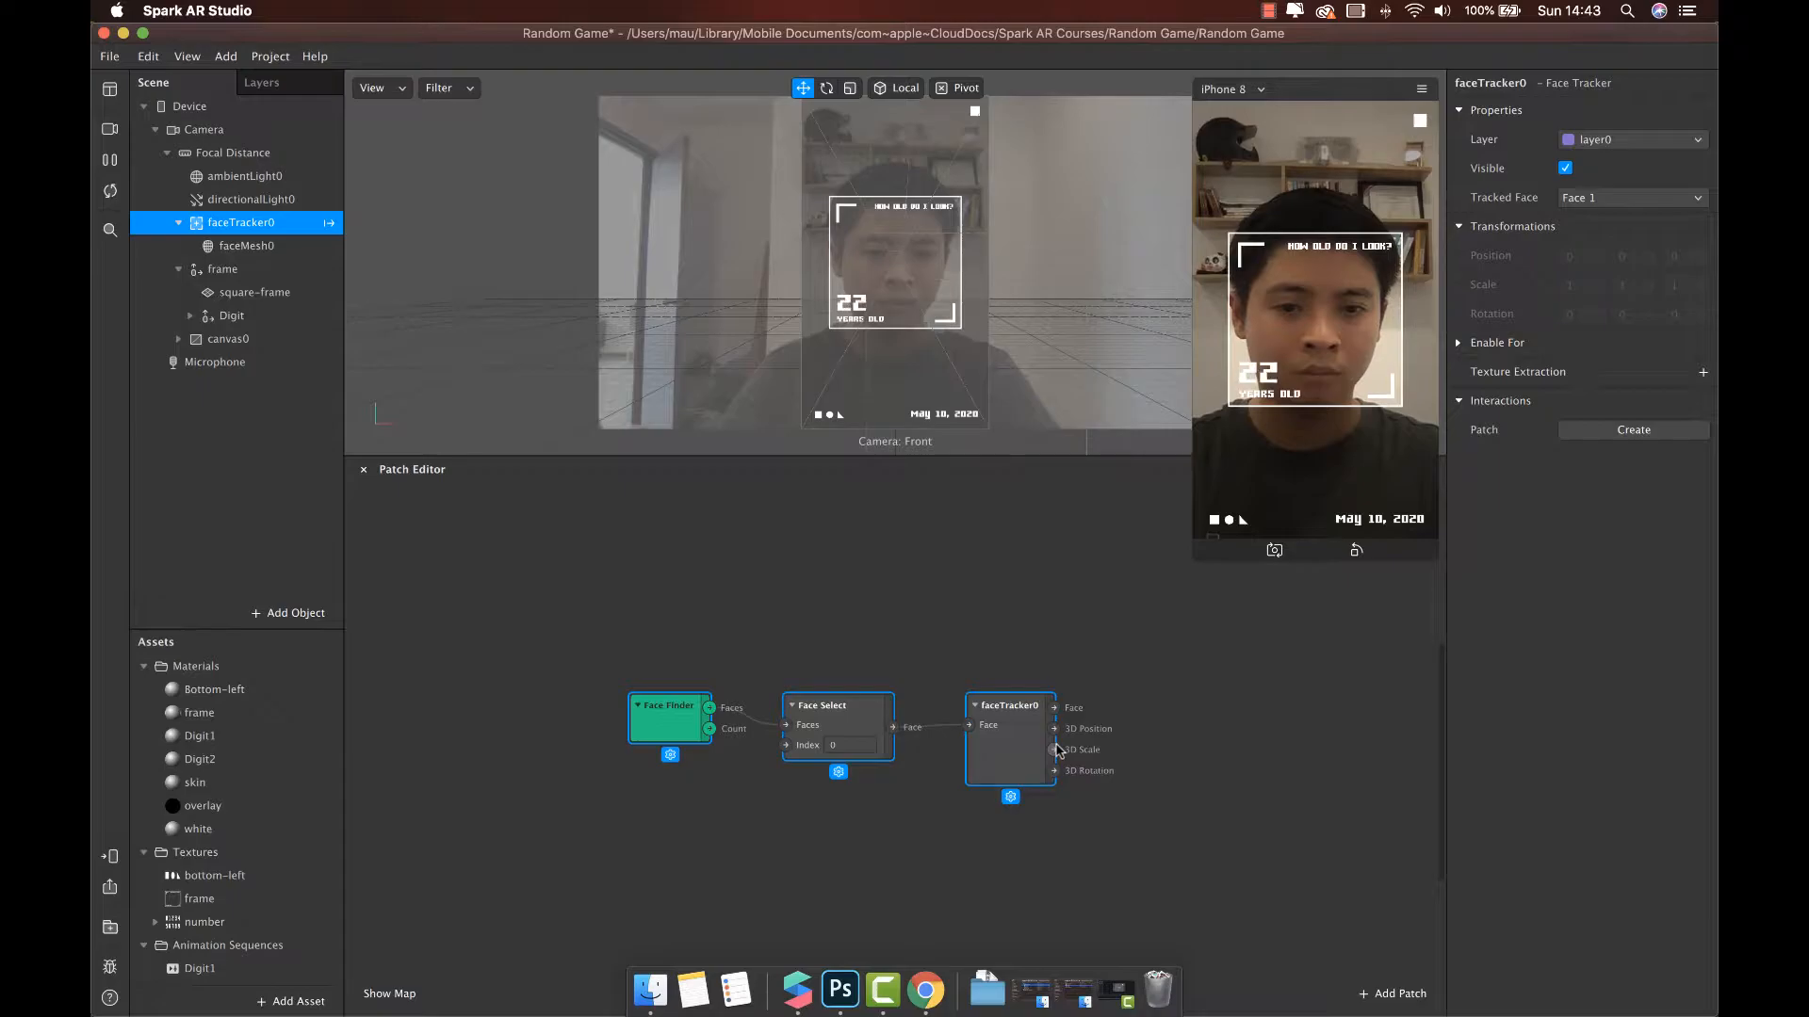
# Attach an Unpack patch to faceTracker0's 3D Position output and tidy the face tracking patches into a row.
pyautogui.hscroll(5, 1057, 748)
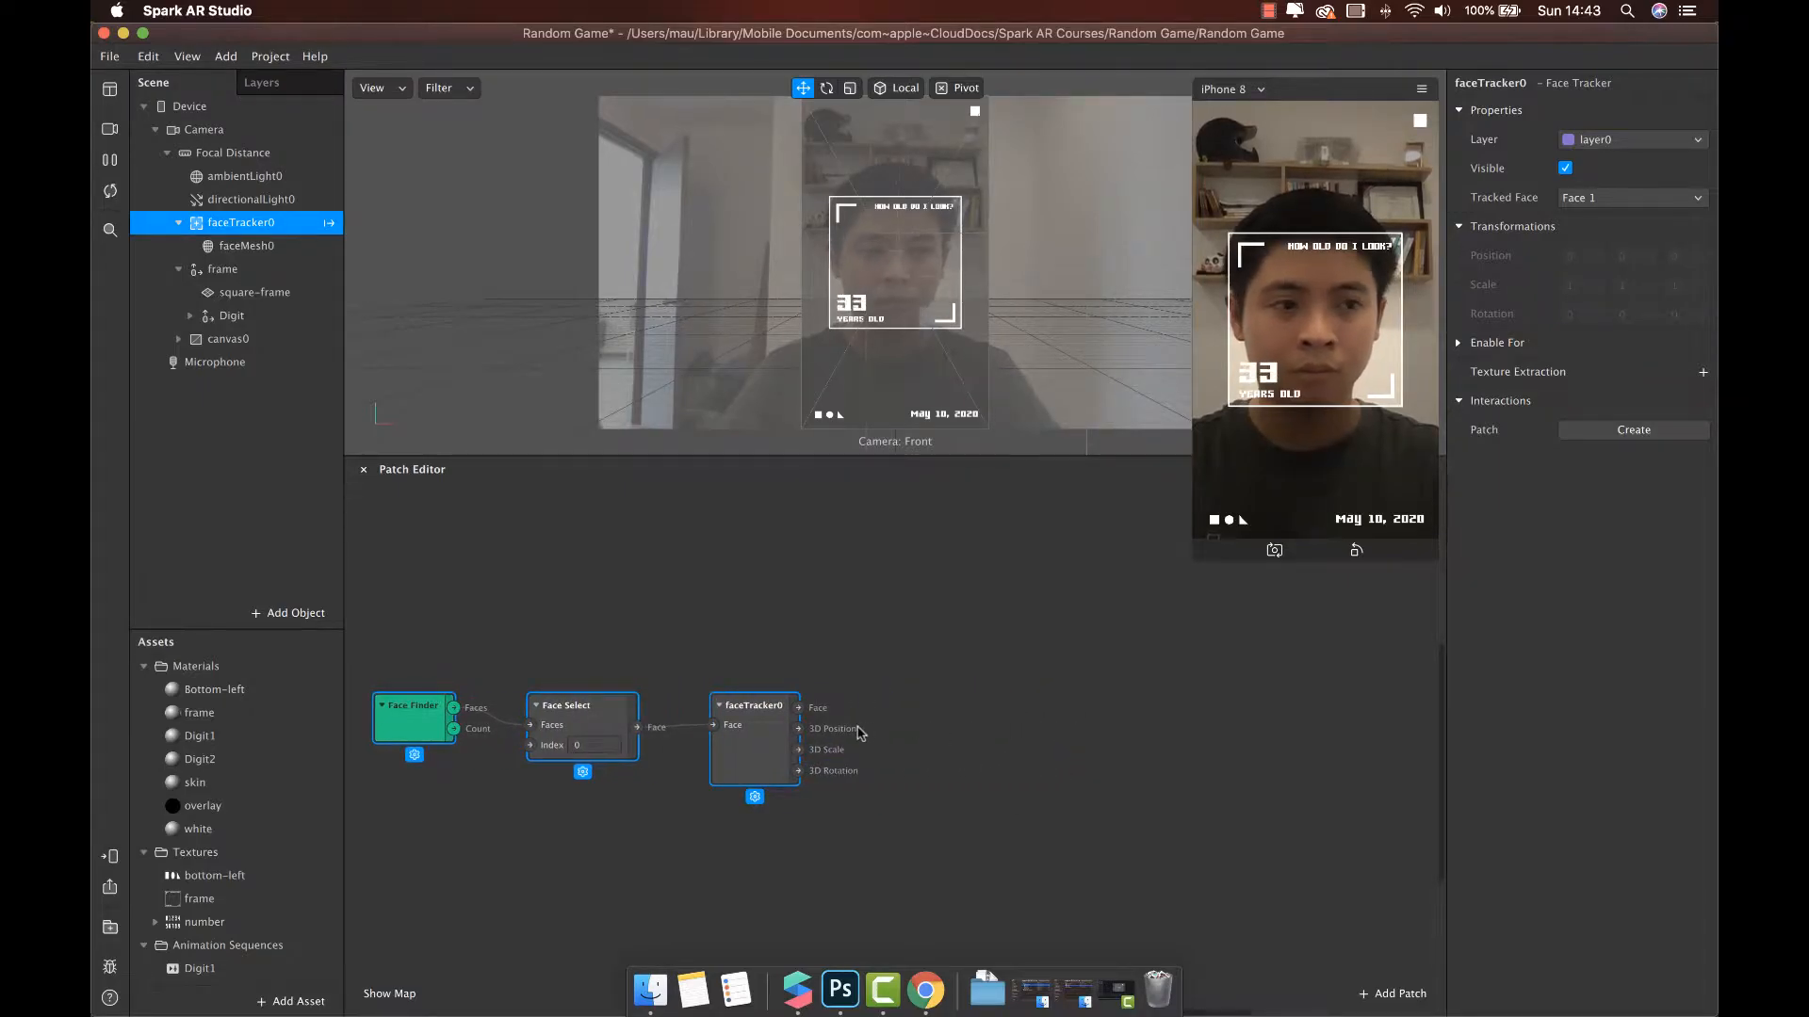
pyautogui.moveTo(799, 730); pyautogui.dragTo(850, 735)
pyautogui.write('unpack')
pyautogui.press('Return')
pyautogui.moveTo(921, 750); pyautogui.dragTo(896, 712)
pyautogui.moveTo(1103, 786); pyautogui.dragTo(792, 704)
pyautogui.moveTo(878, 713); pyautogui.dragTo(846, 715)
pyautogui.click(440, 714)
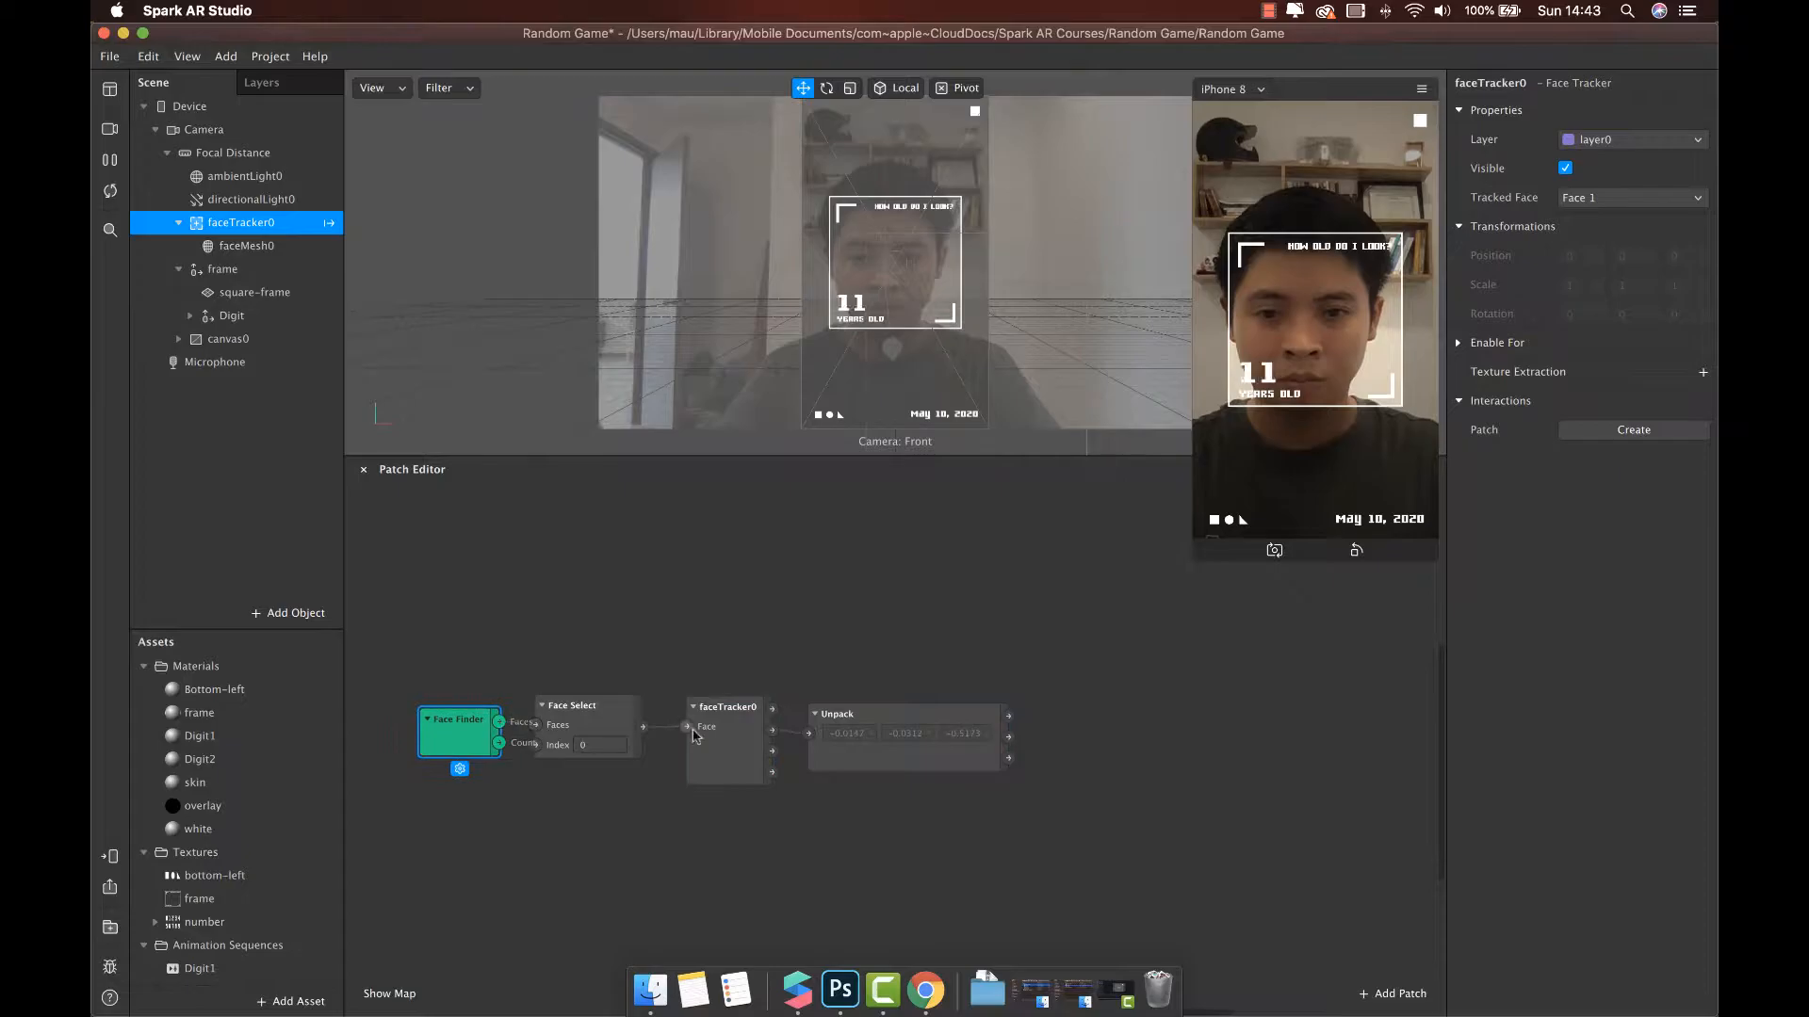
# Add a Pack patch beside Unpack and connect Unpack's first two outputs to Pack's first two inputs.
pyautogui.hscroll(5, 896, 749)
pyautogui.doubleClick(897, 751)
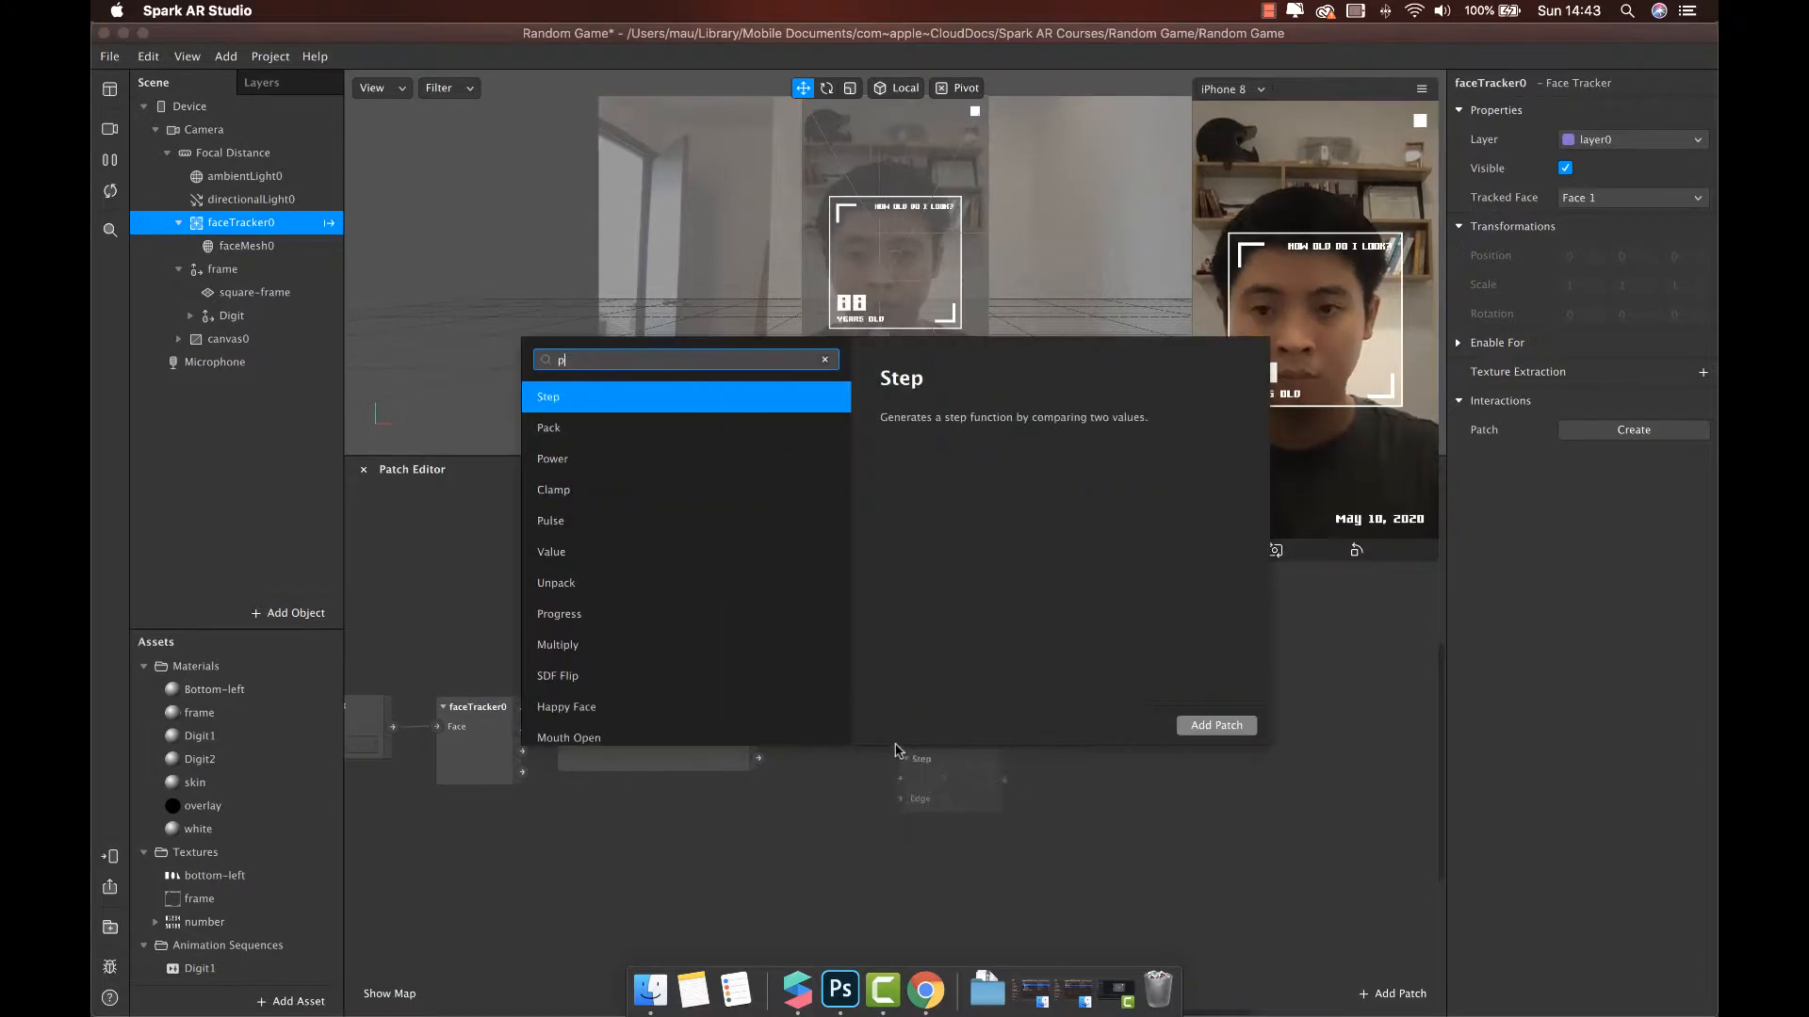
pyautogui.write('pack')
pyautogui.click(1203, 726)
pyautogui.moveTo(942, 774); pyautogui.dragTo(900, 712)
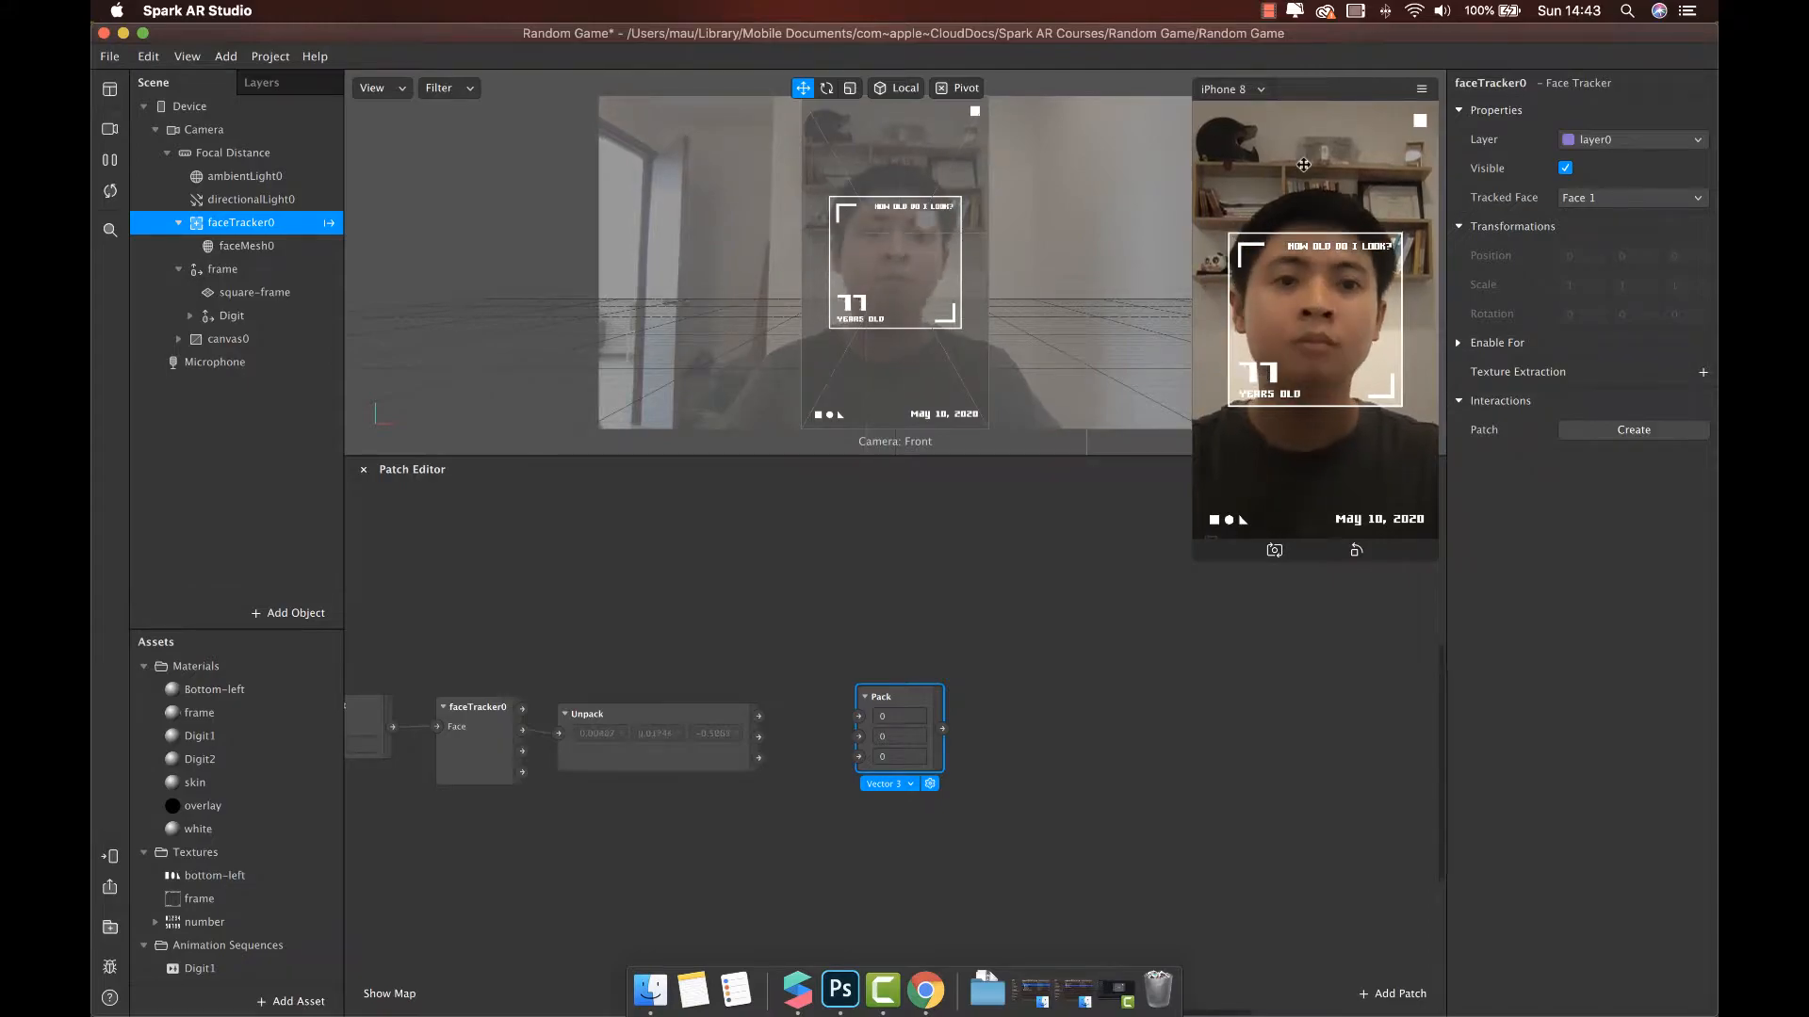
pyautogui.moveTo(759, 716); pyautogui.dragTo(859, 738)
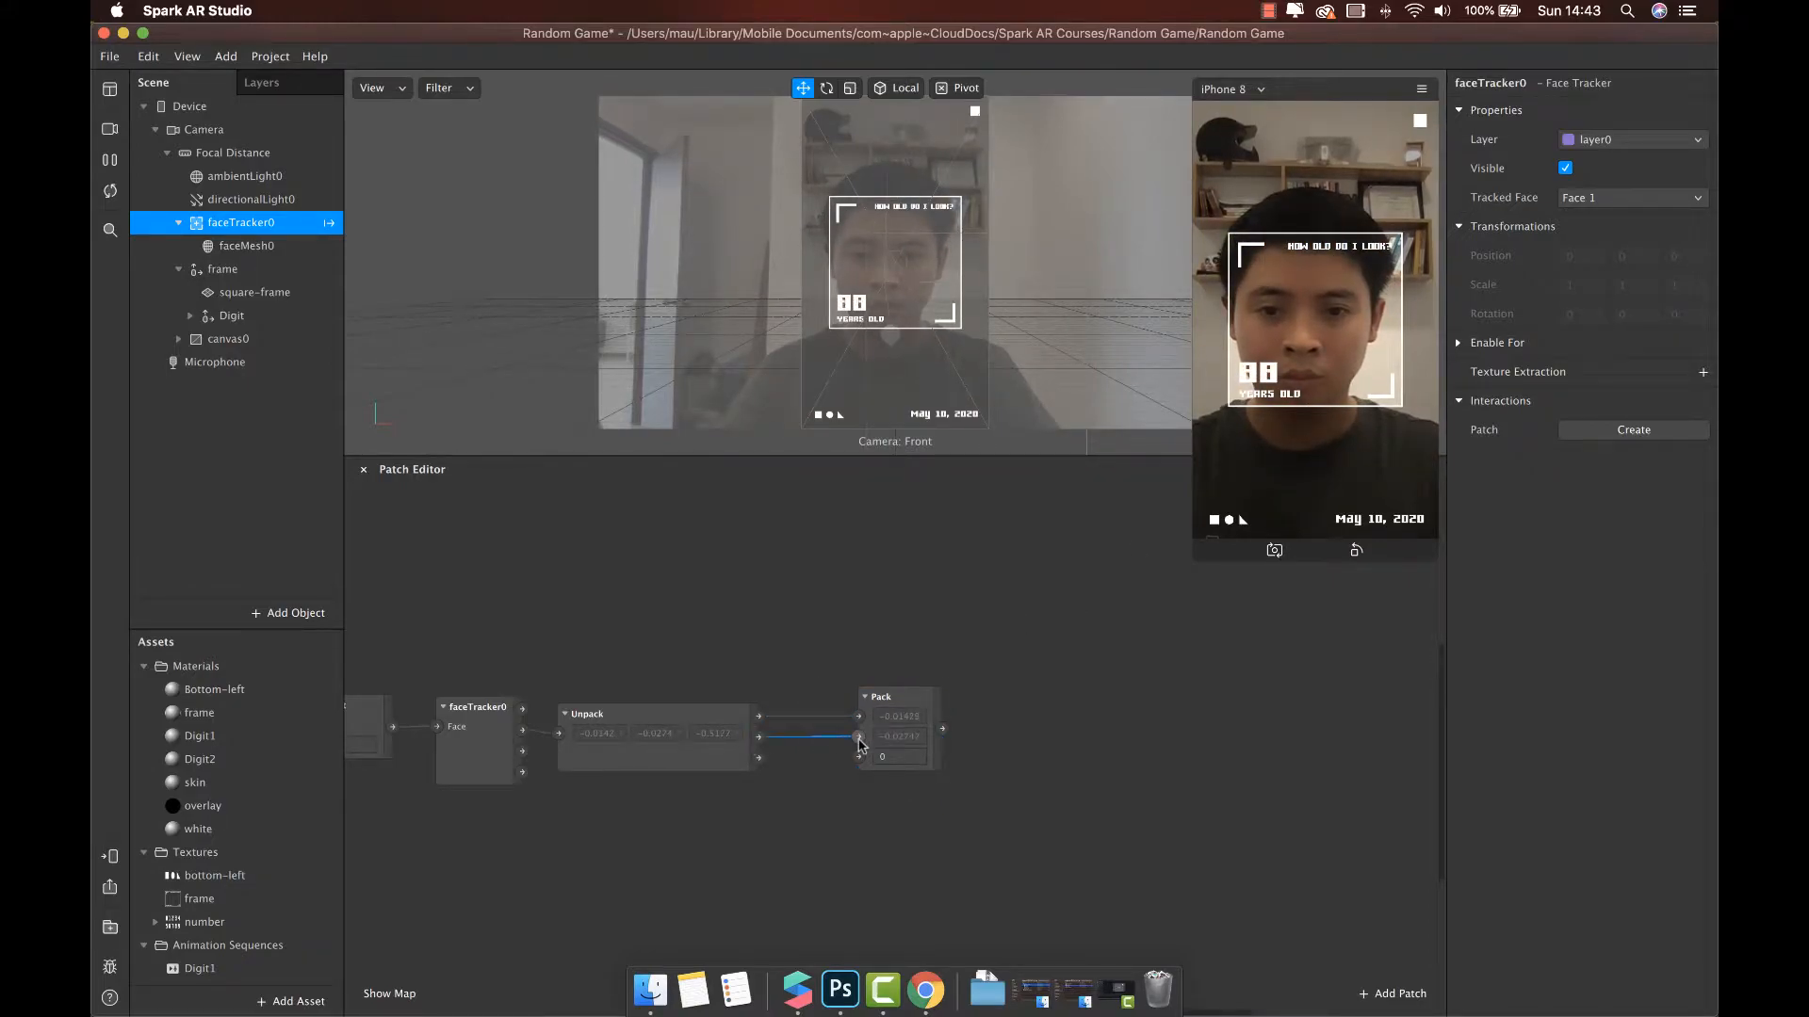
# Create a Position patch for the frame null object and place it beyond the Pack patch.
pyautogui.click(179, 270)
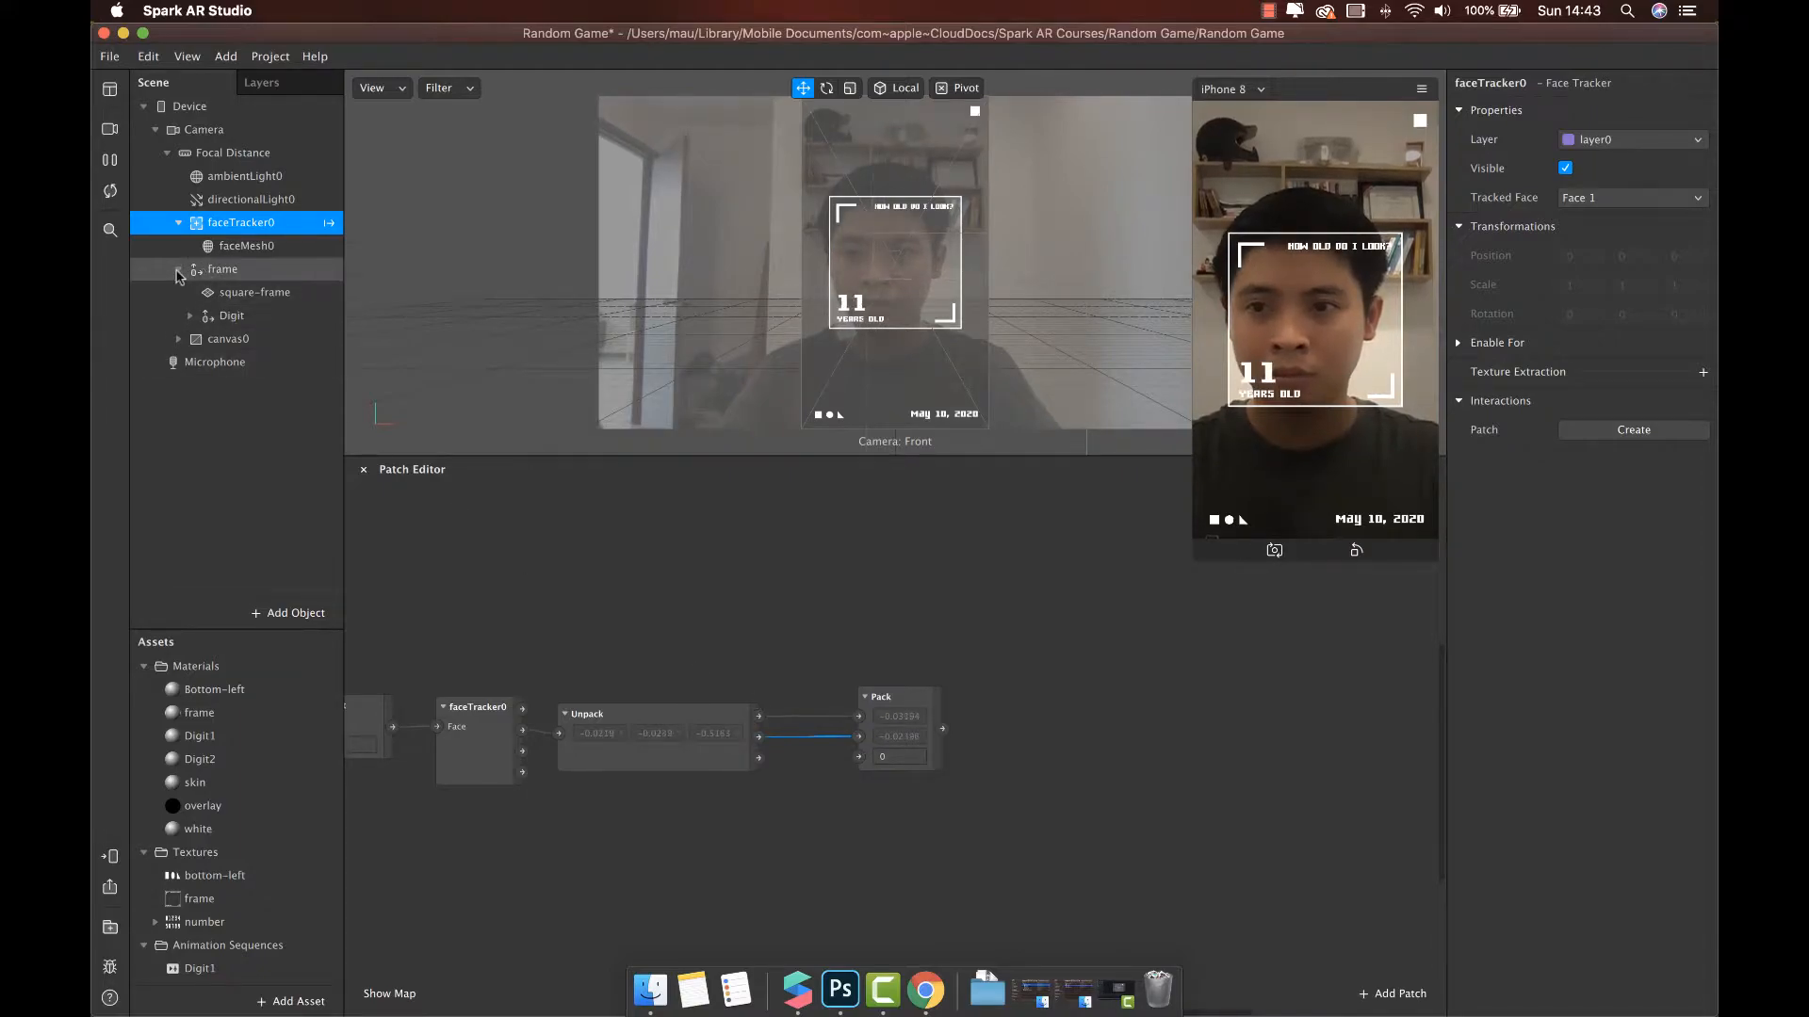
pyautogui.click(241, 273)
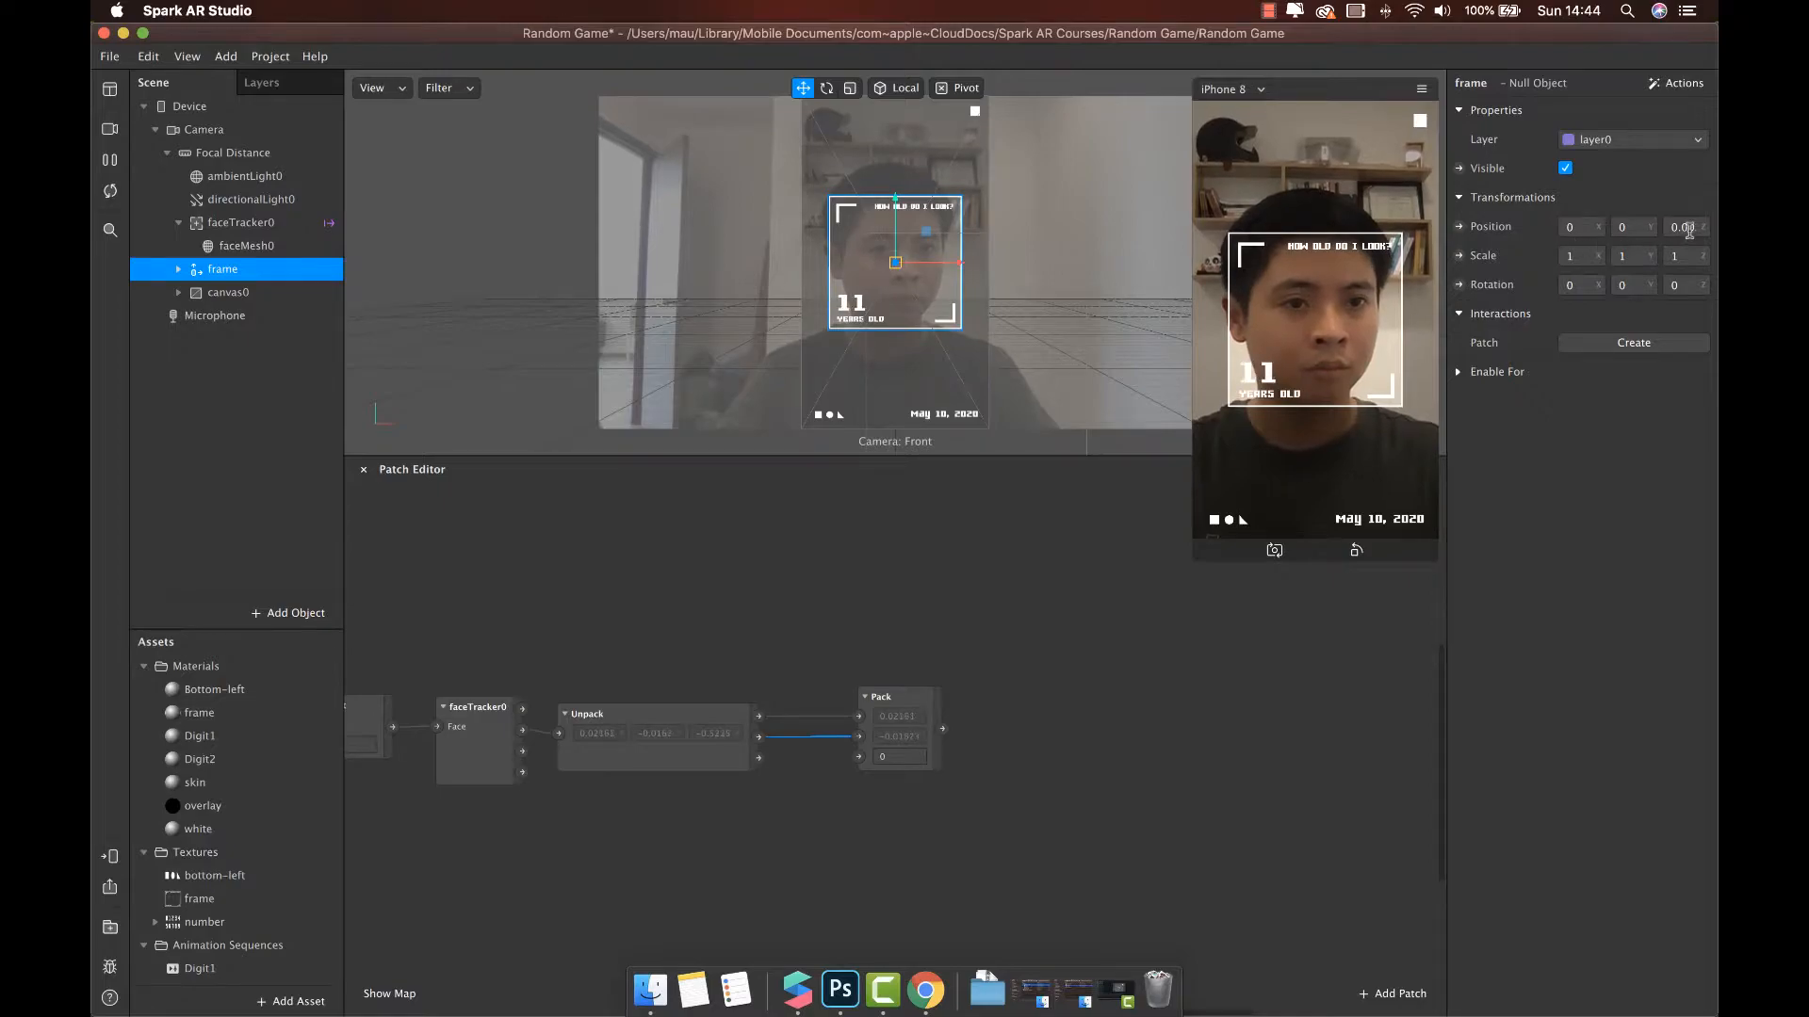
pyautogui.click(1459, 226)
pyautogui.moveTo(1049, 761); pyautogui.dragTo(1150, 705)
# Copy the frame patch's Z position, 0.002, into the third input of the Pack patch.
pyautogui.click(1201, 723)
pyautogui.press('super+c')
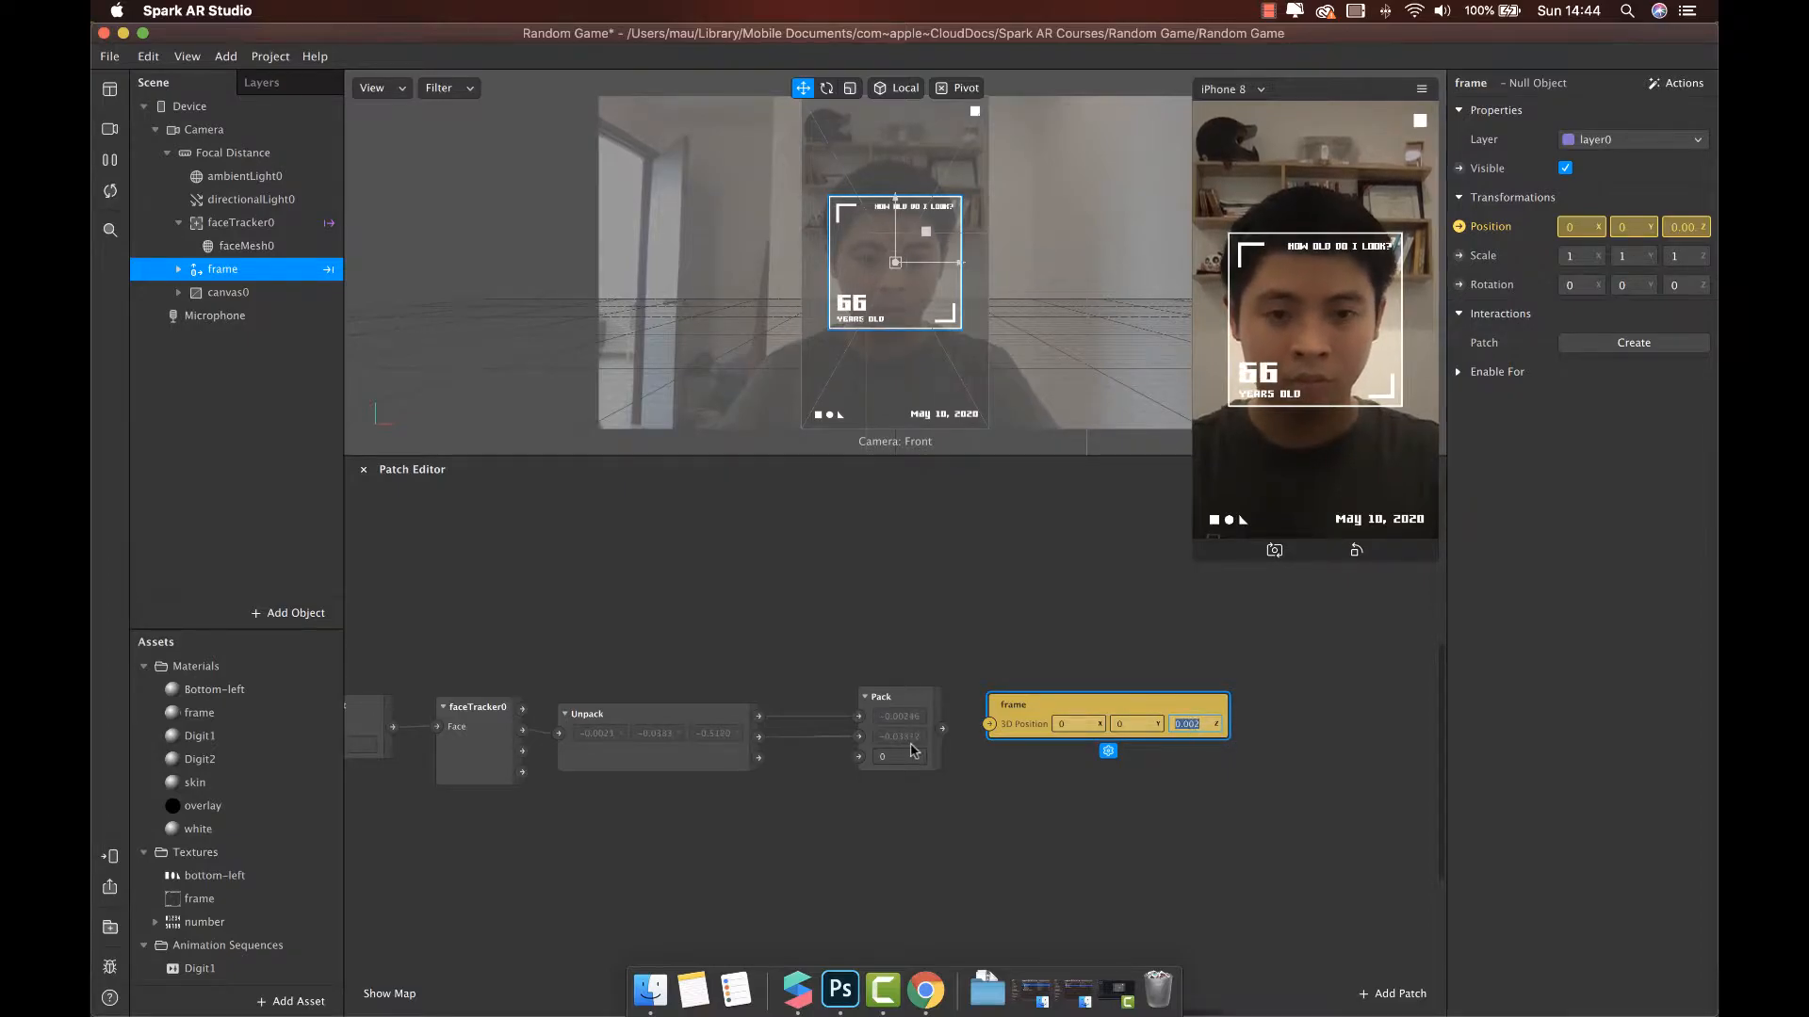
pyautogui.click(904, 757)
pyautogui.press('super+v')
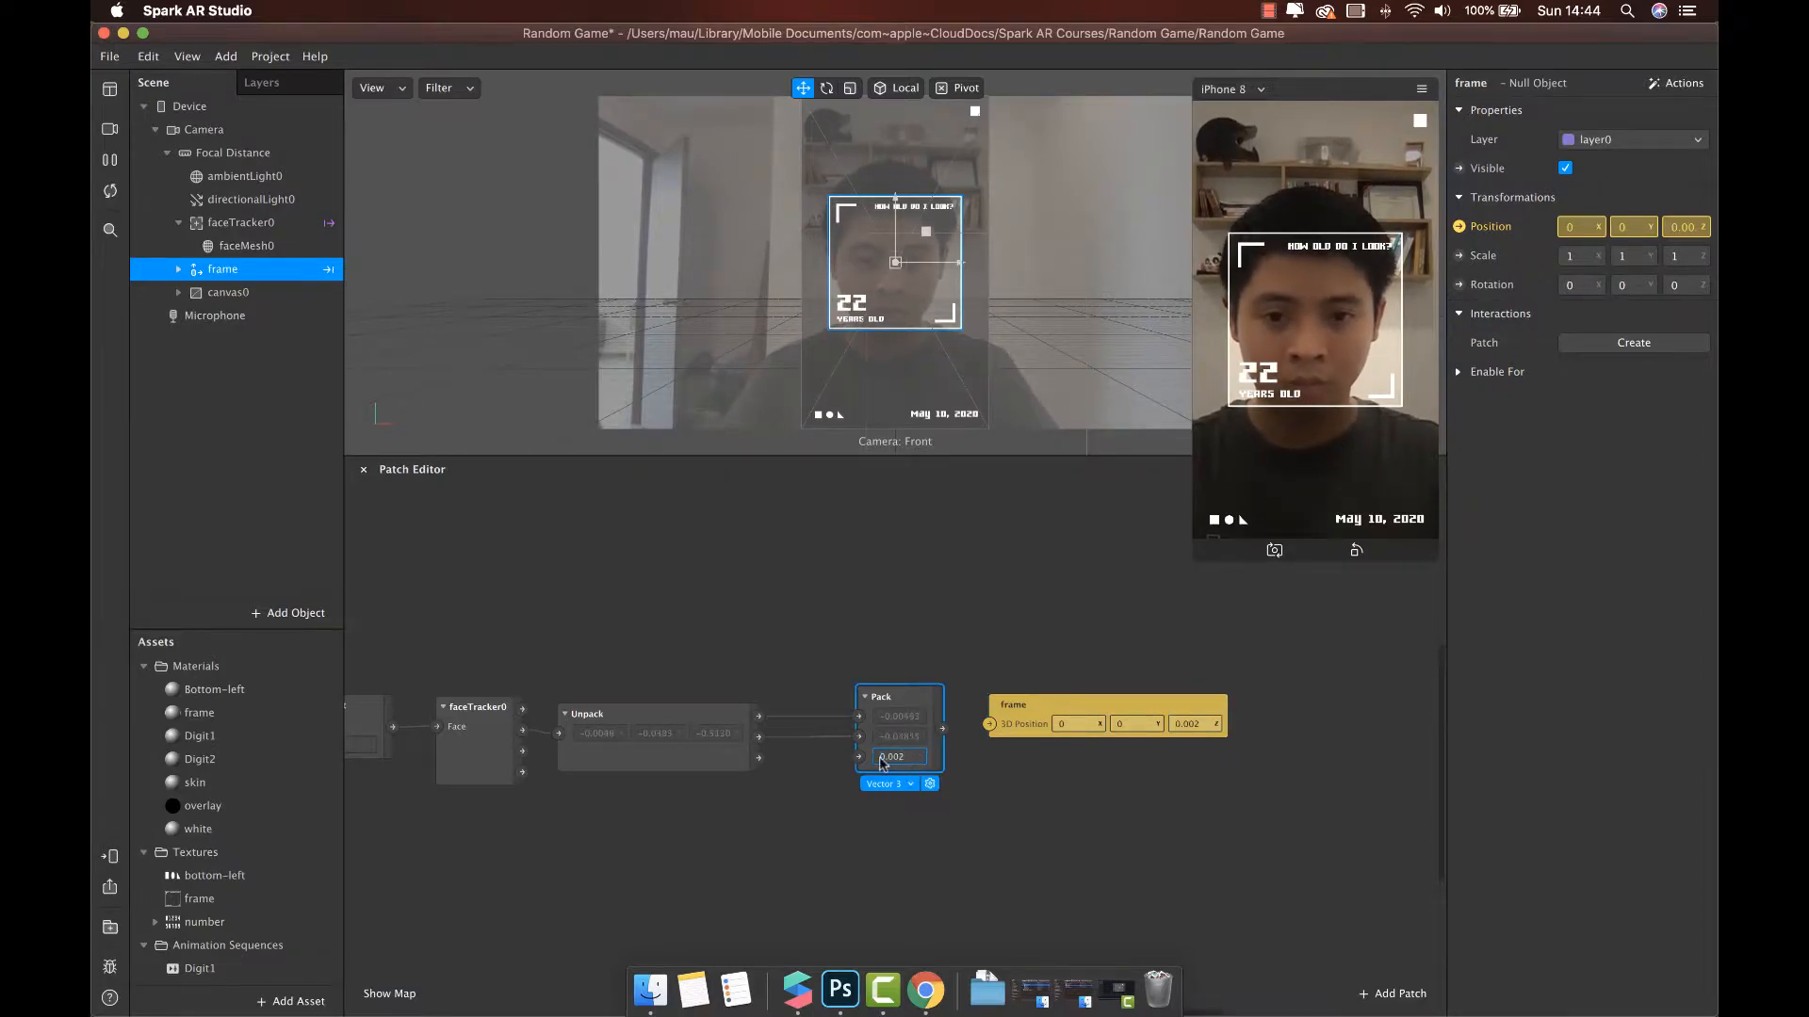
# Connect Pack's output to the frame's 3D Position and move the two patches apart to leave space between them.
pyautogui.click(1020, 778)
pyautogui.moveTo(942, 729); pyautogui.dragTo(989, 725)
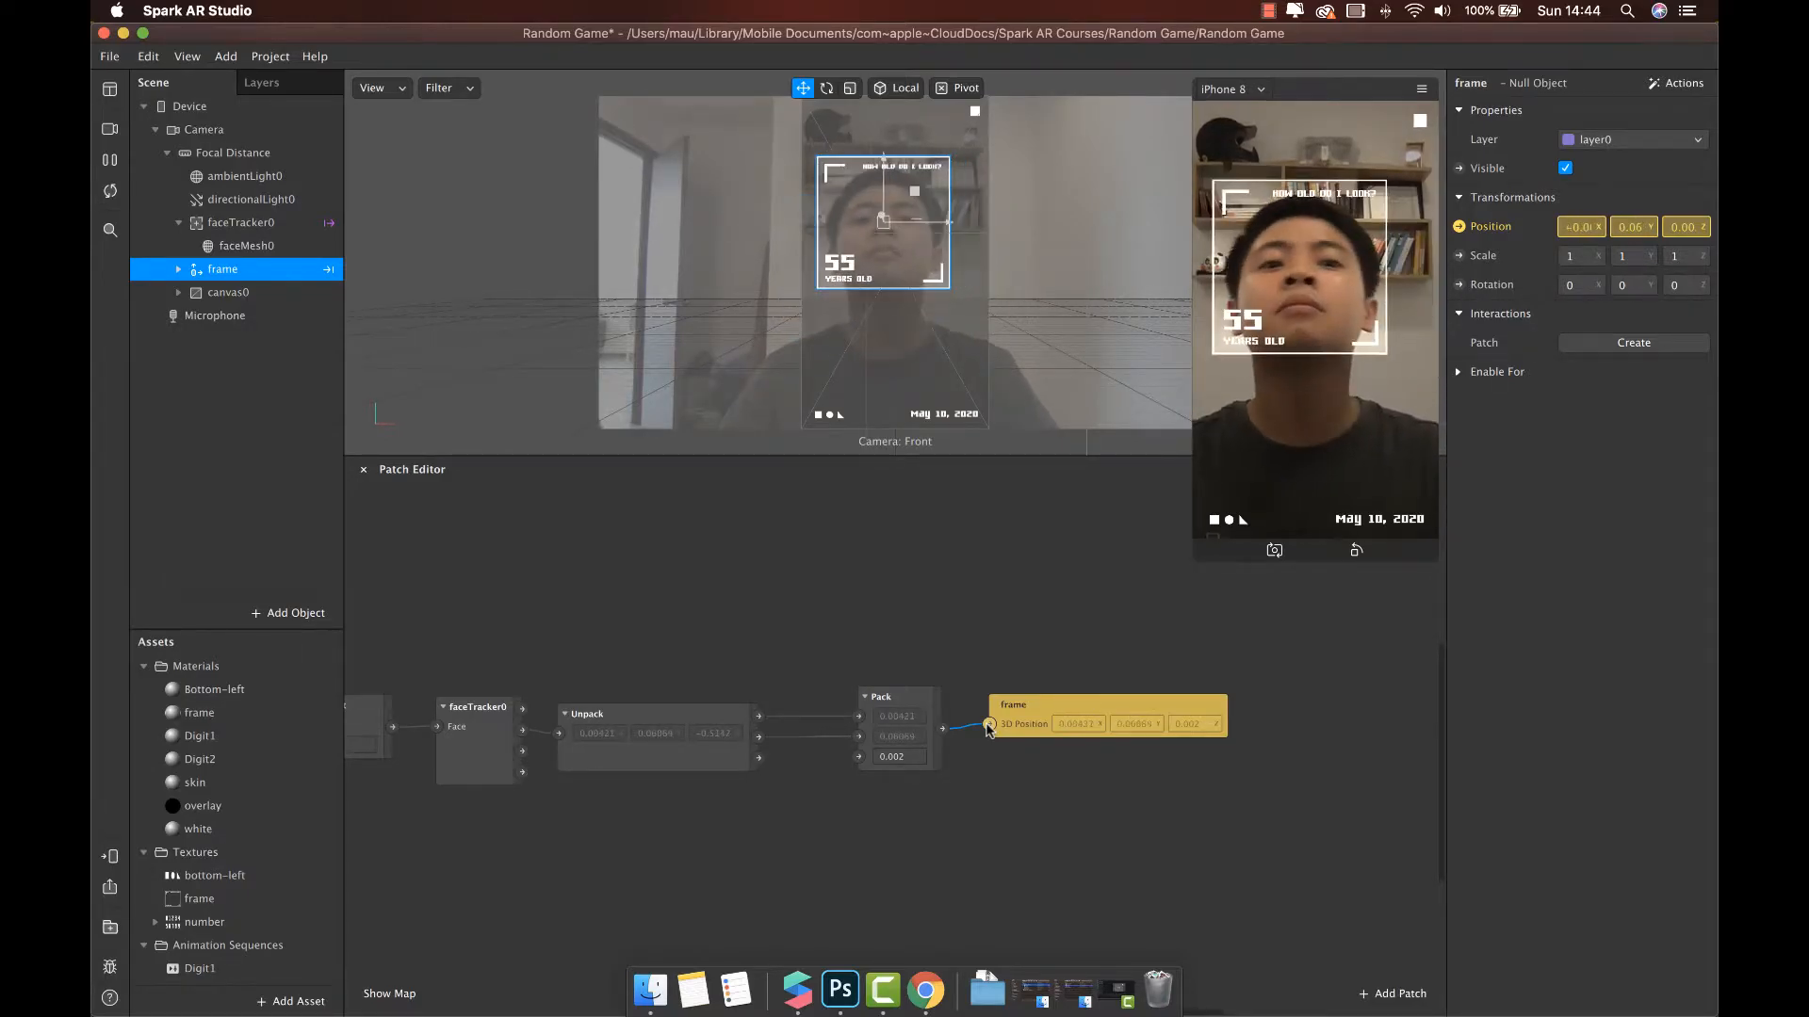
pyautogui.moveTo(1017, 723); pyautogui.dragTo(1209, 725)
pyautogui.click(907, 709)
pyautogui.moveTo(907, 708); pyautogui.dragTo(850, 710)
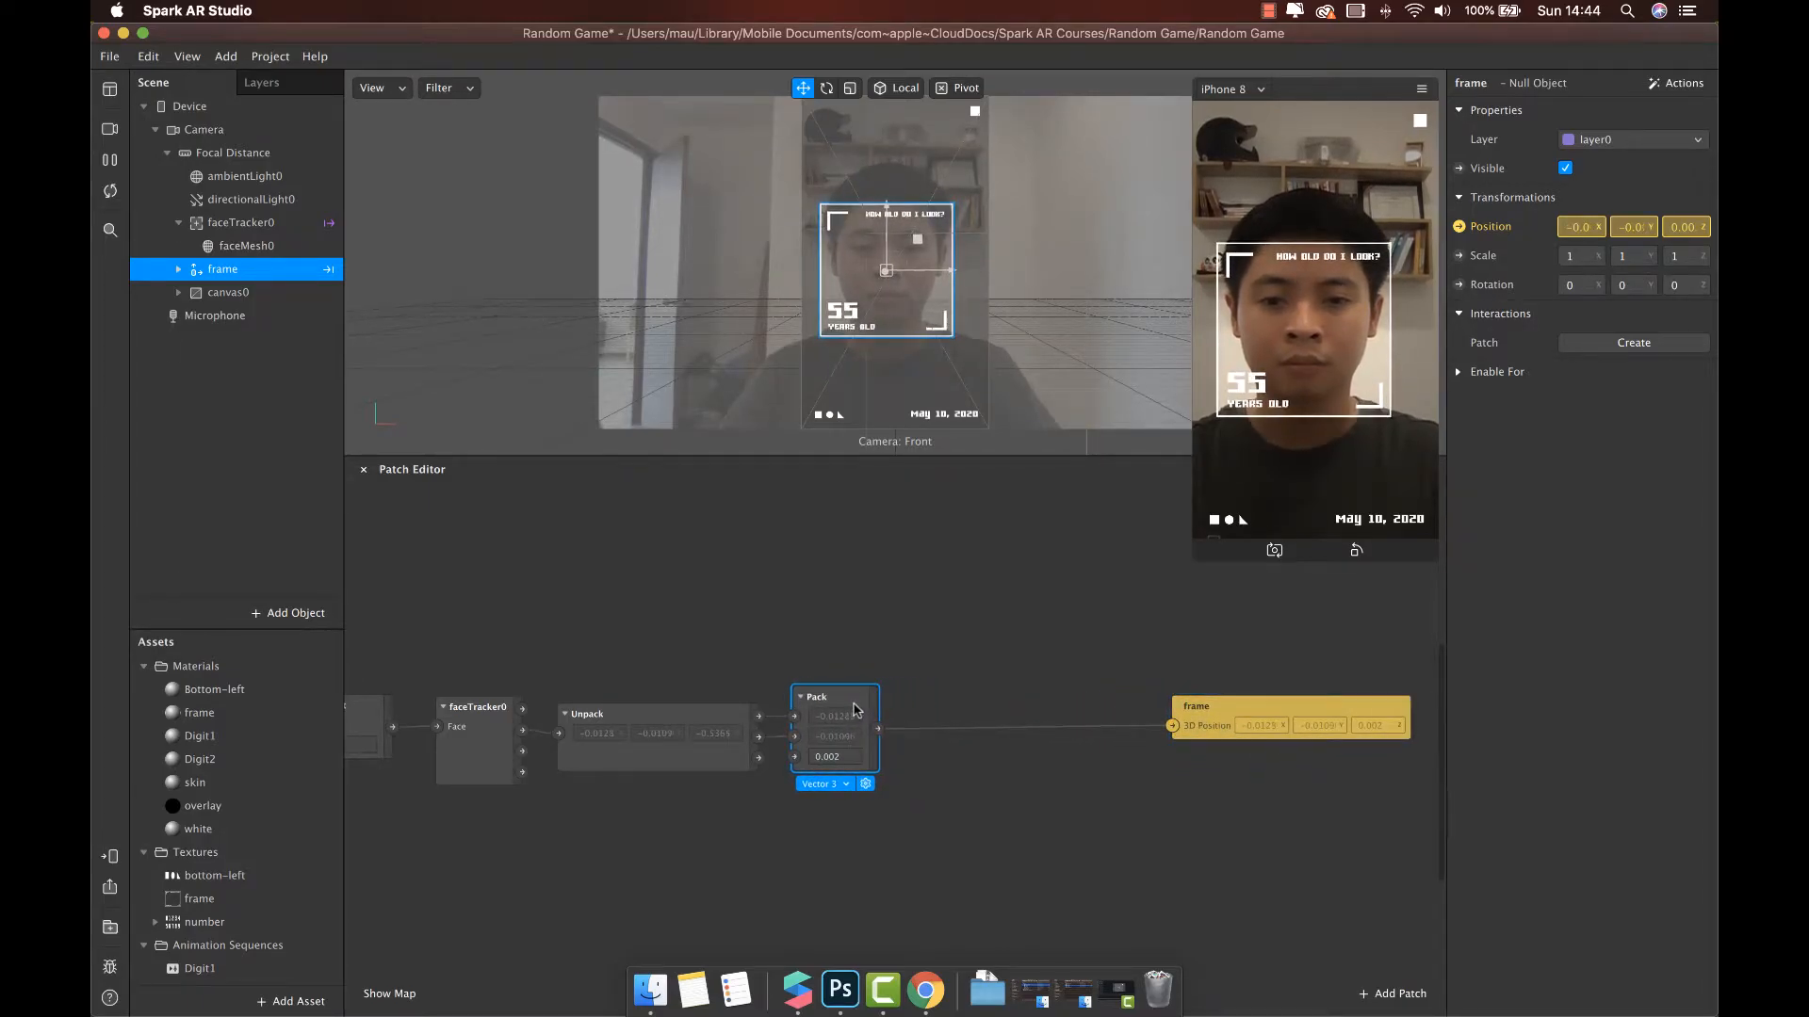
# Import the Exp Smoothing Vector 3 patch asset from the AR Library and close the library.
pyautogui.click(290, 1001)
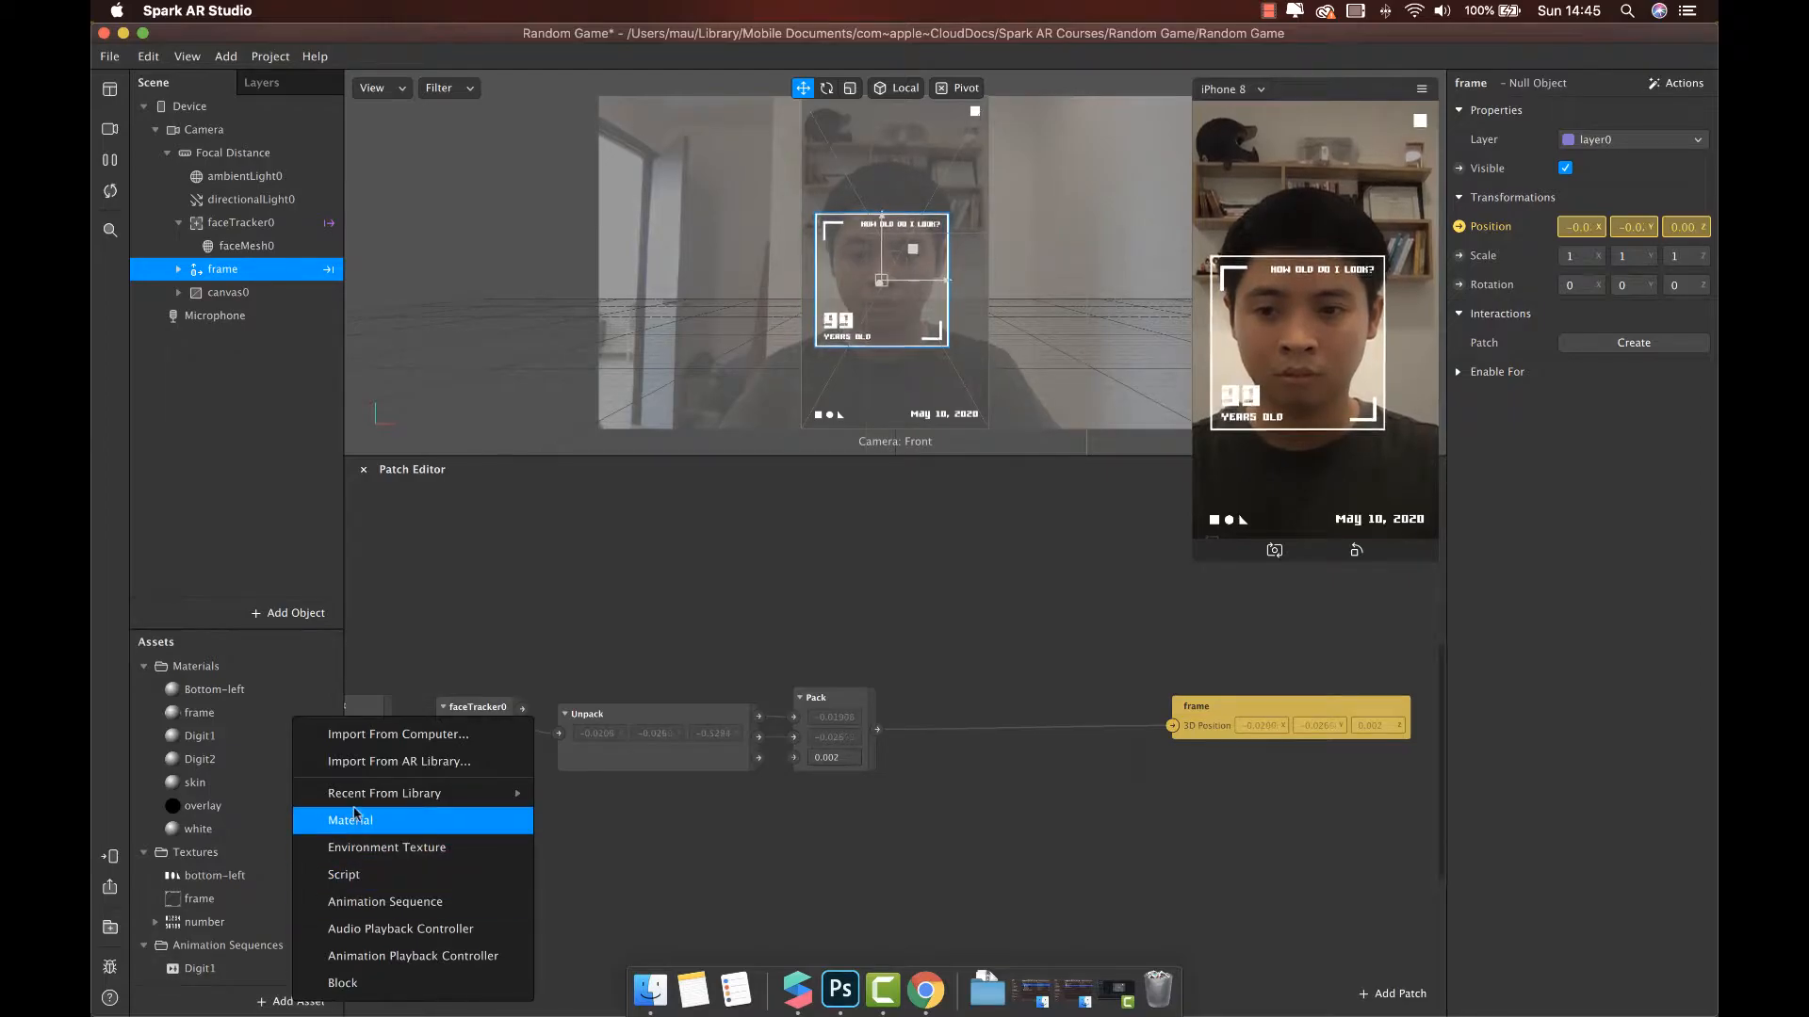
pyautogui.click(377, 761)
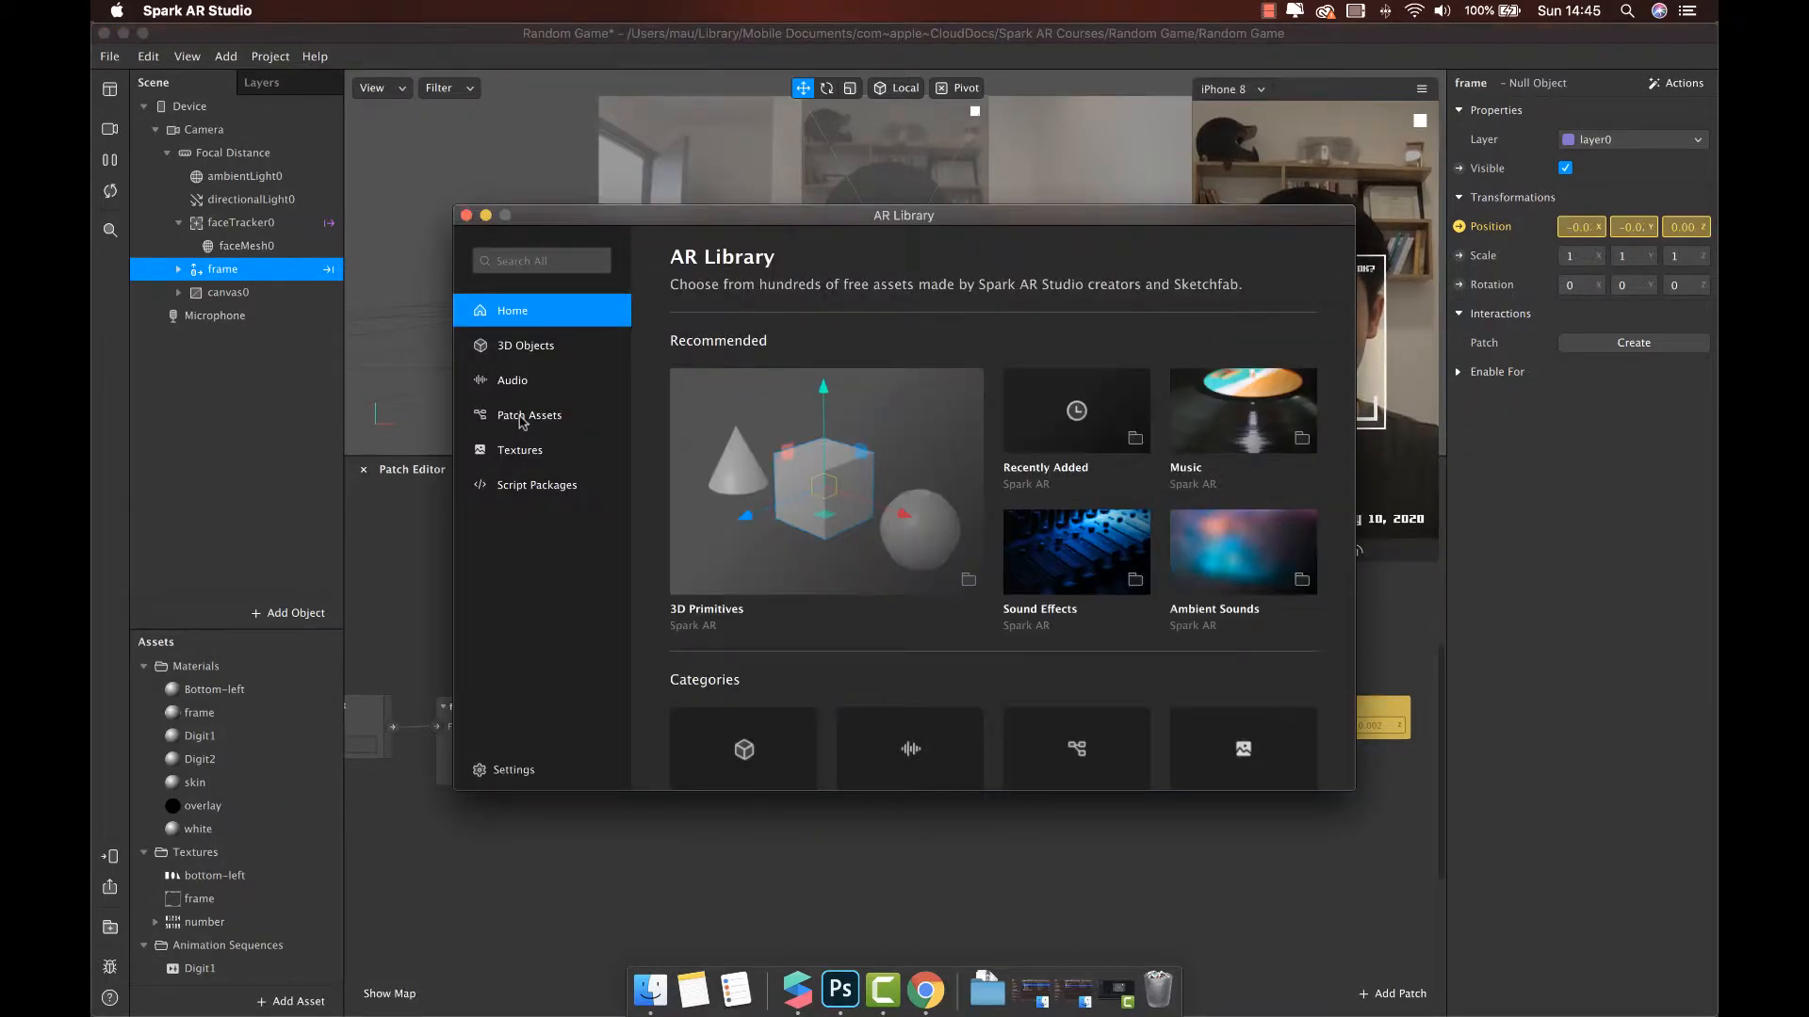
pyautogui.click(521, 419)
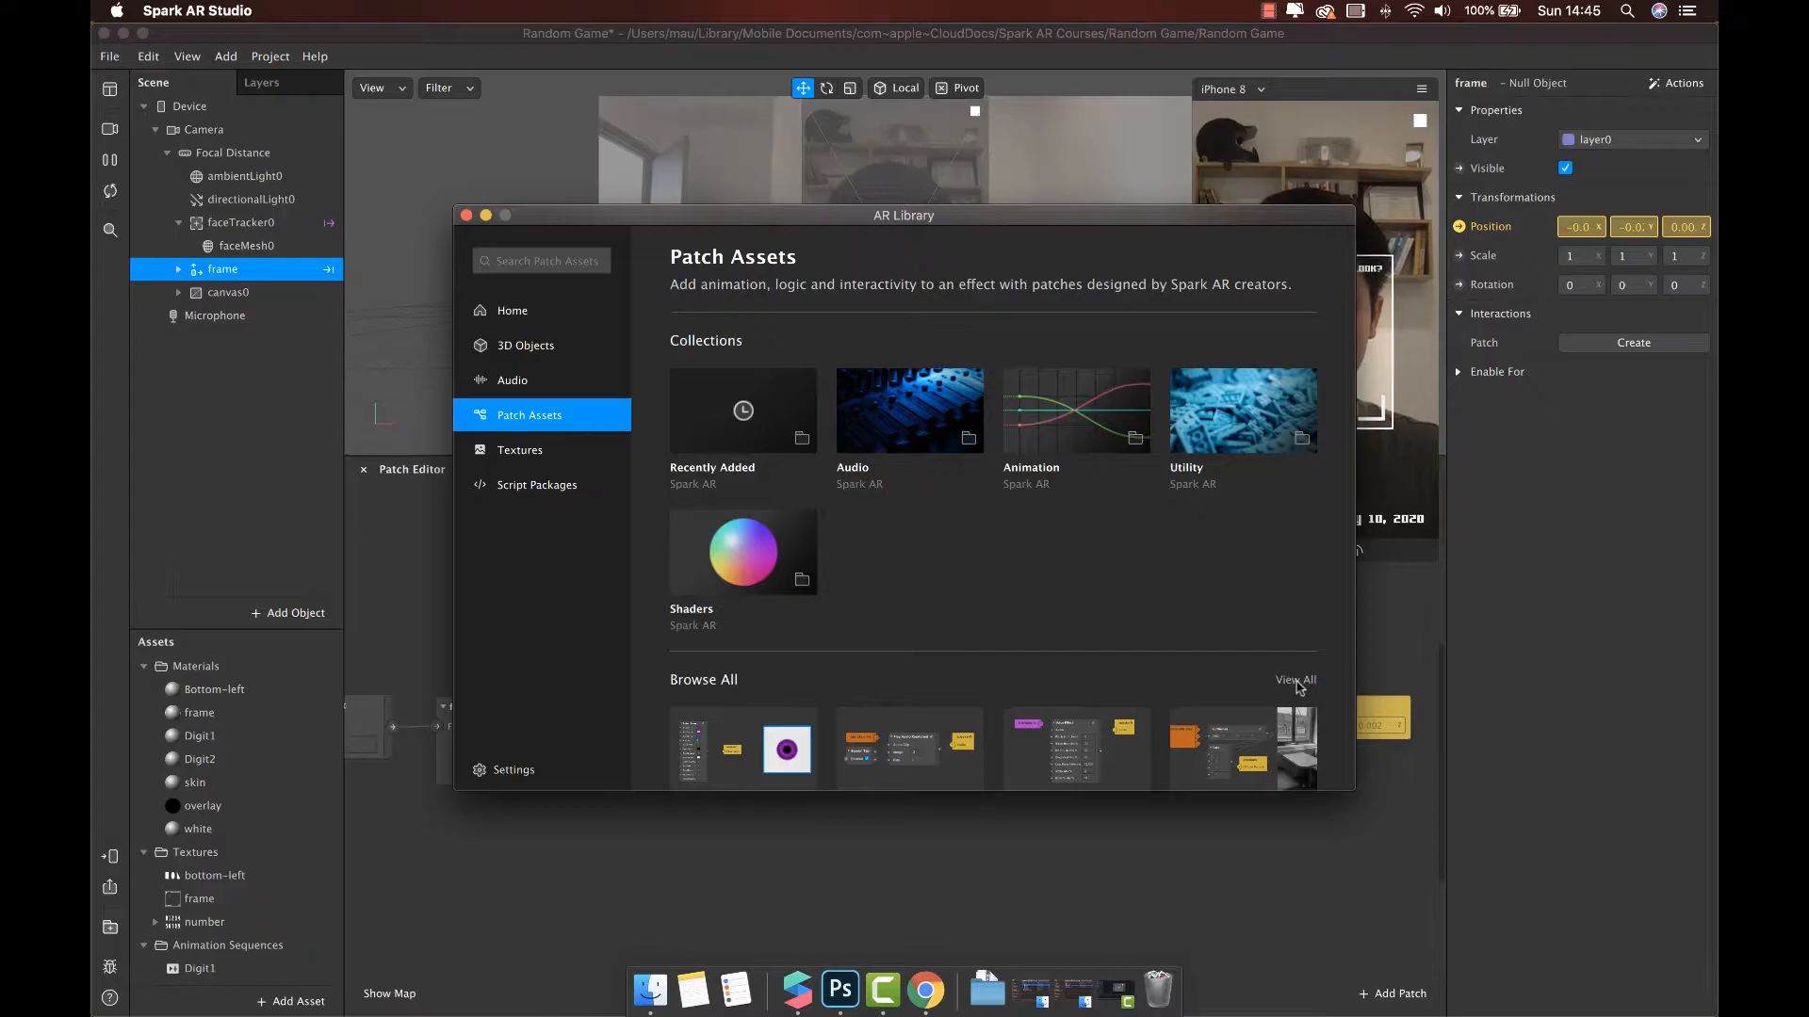
pyautogui.click(1297, 681)
pyautogui.scroll(-8, 1292, 685)
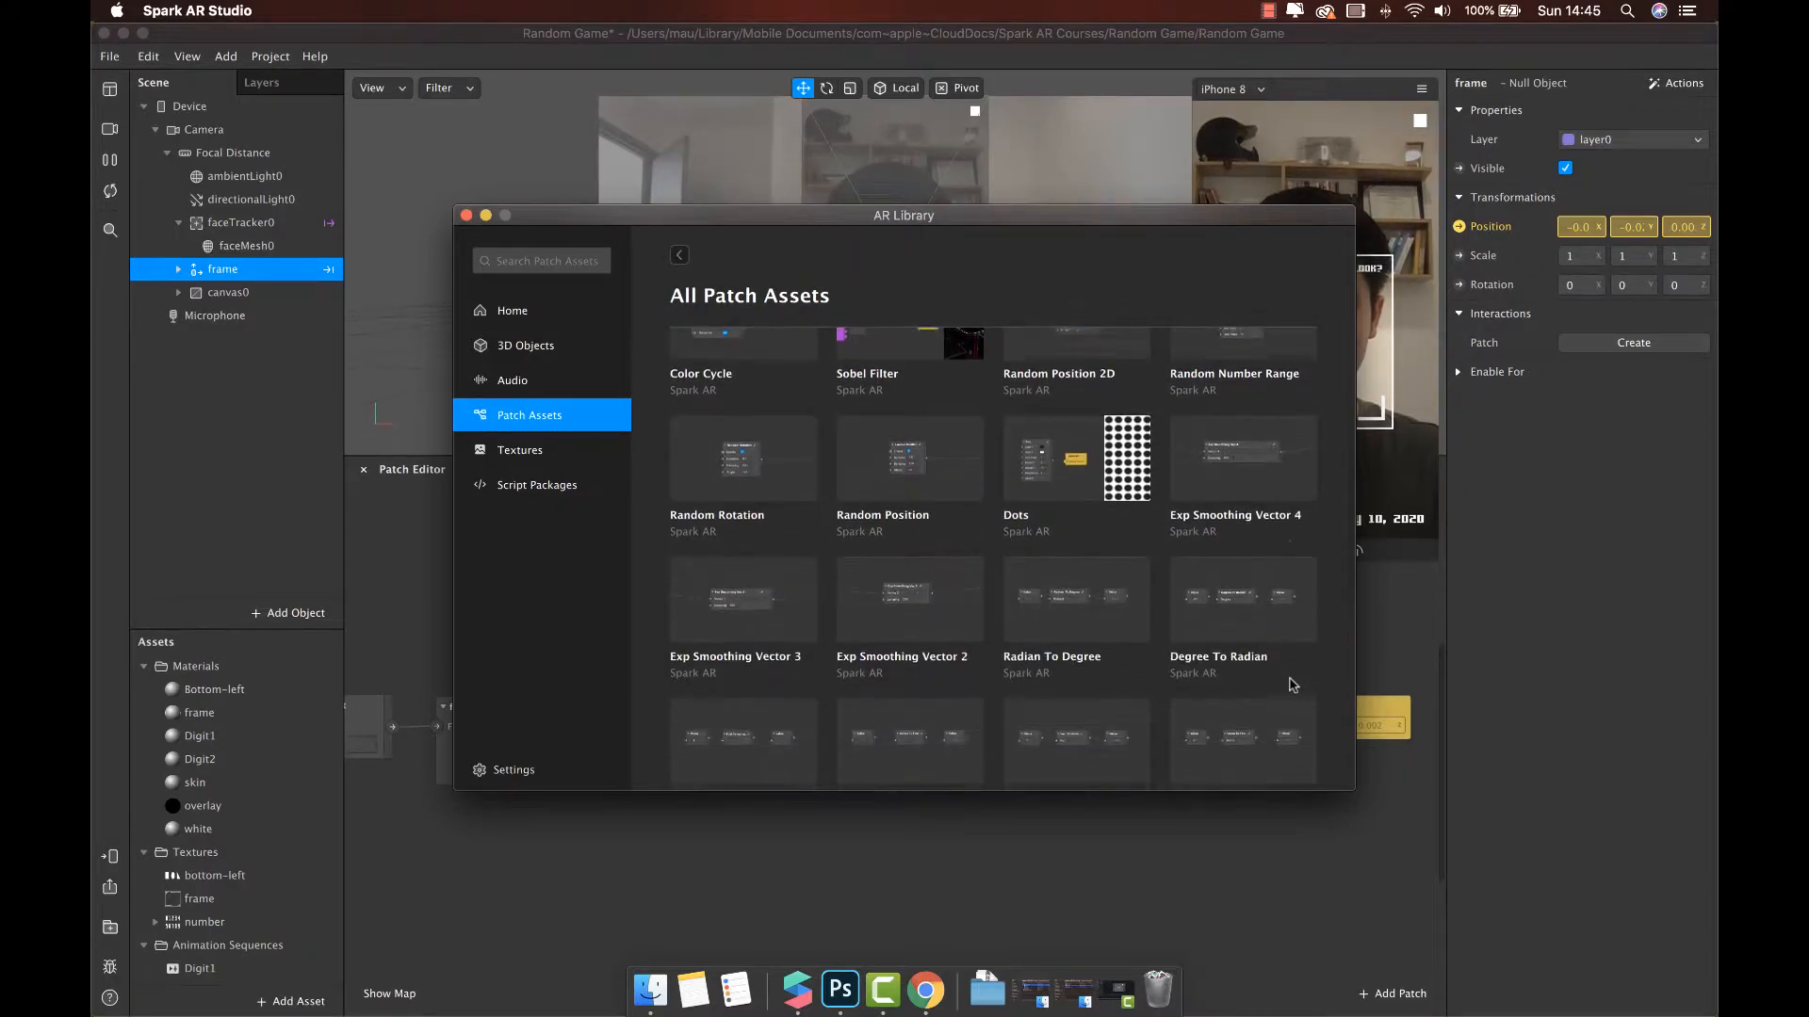
pyautogui.click(755, 593)
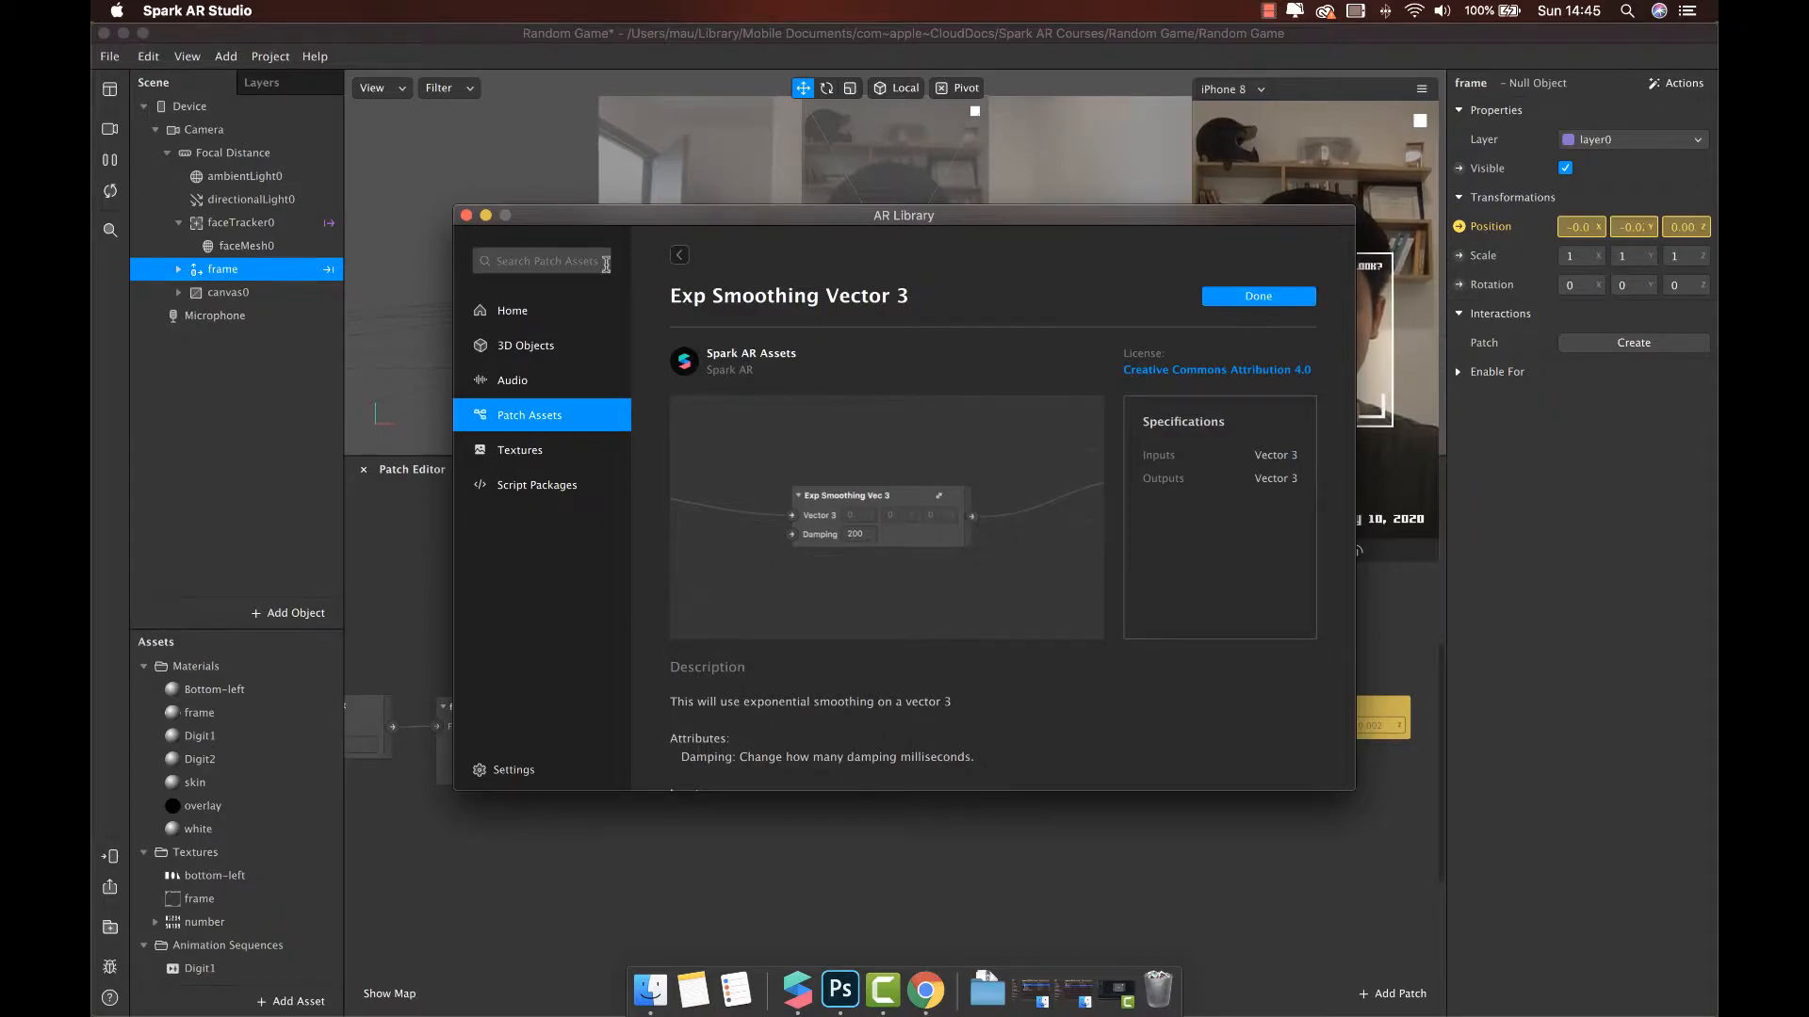
pyautogui.click(466, 215)
# Place the Exp Smoothing Vec 3 patch in the graph and wire it between Pack and the frame's 3D Position.
pyautogui.scroll(-3, 230, 819)
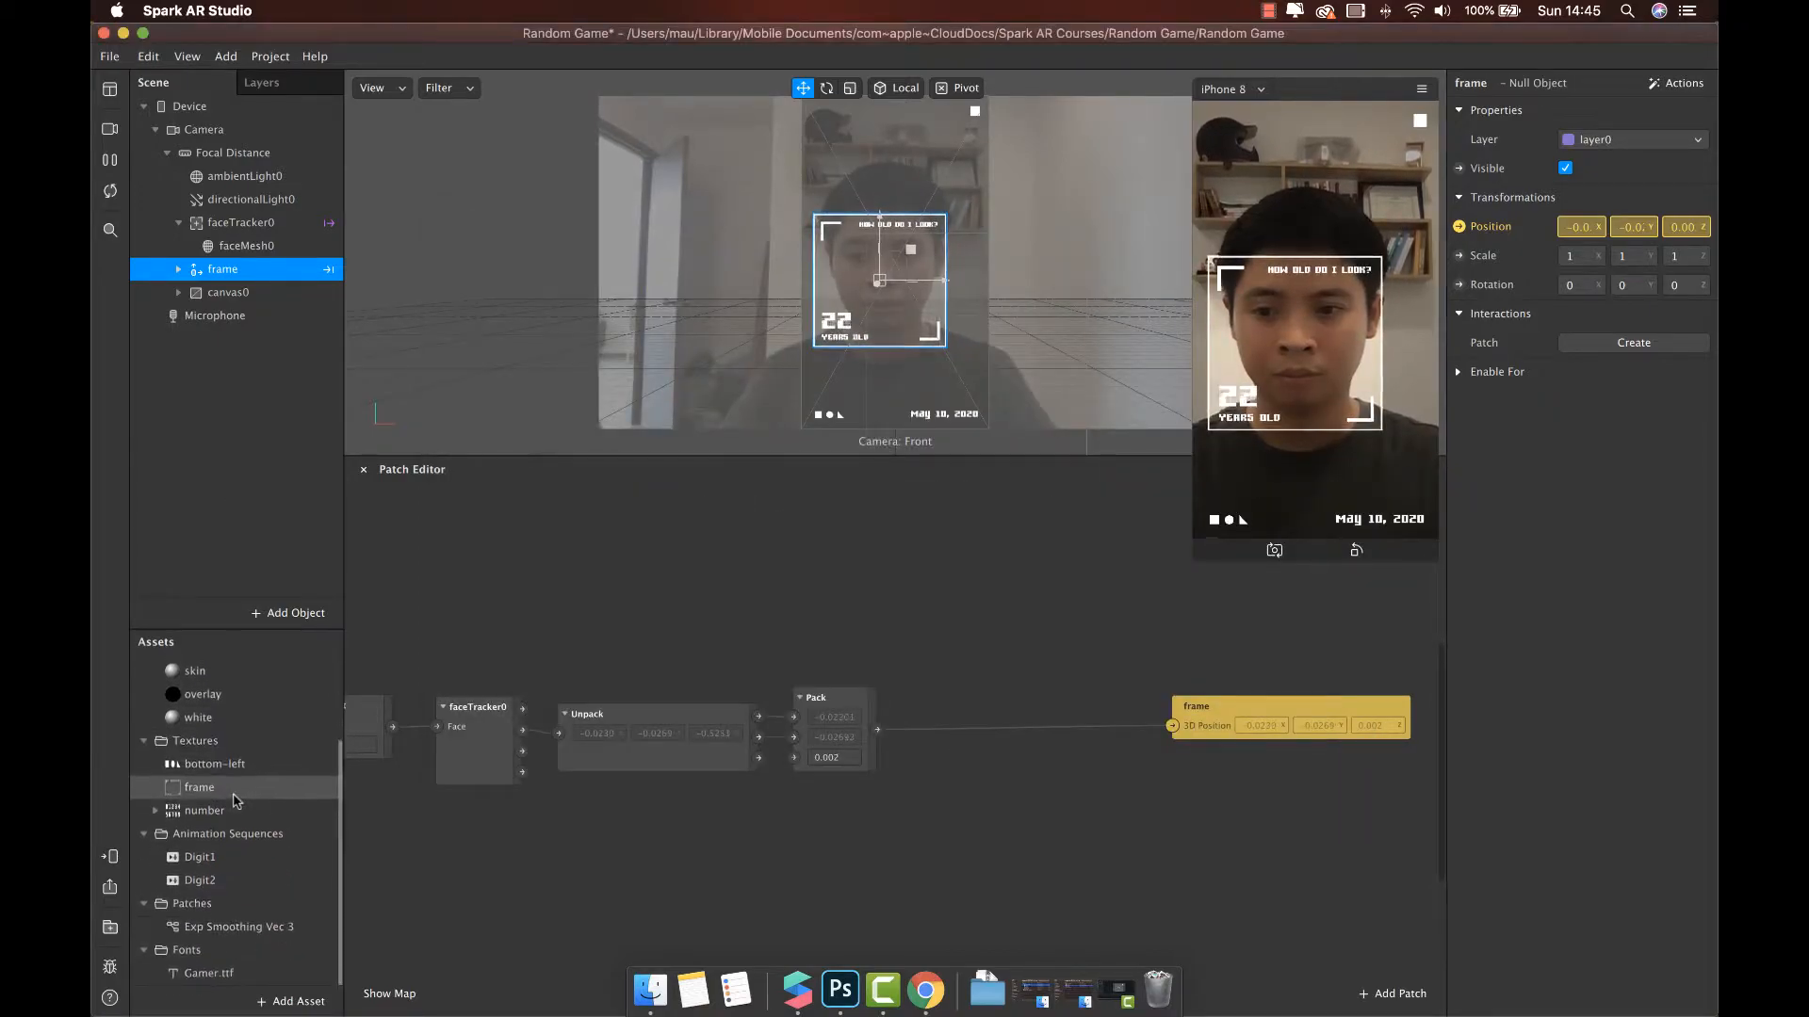
pyautogui.scroll(2, 223, 910)
pyautogui.scroll(-3, 292, 923)
pyautogui.moveTo(267, 933); pyautogui.dragTo(933, 824)
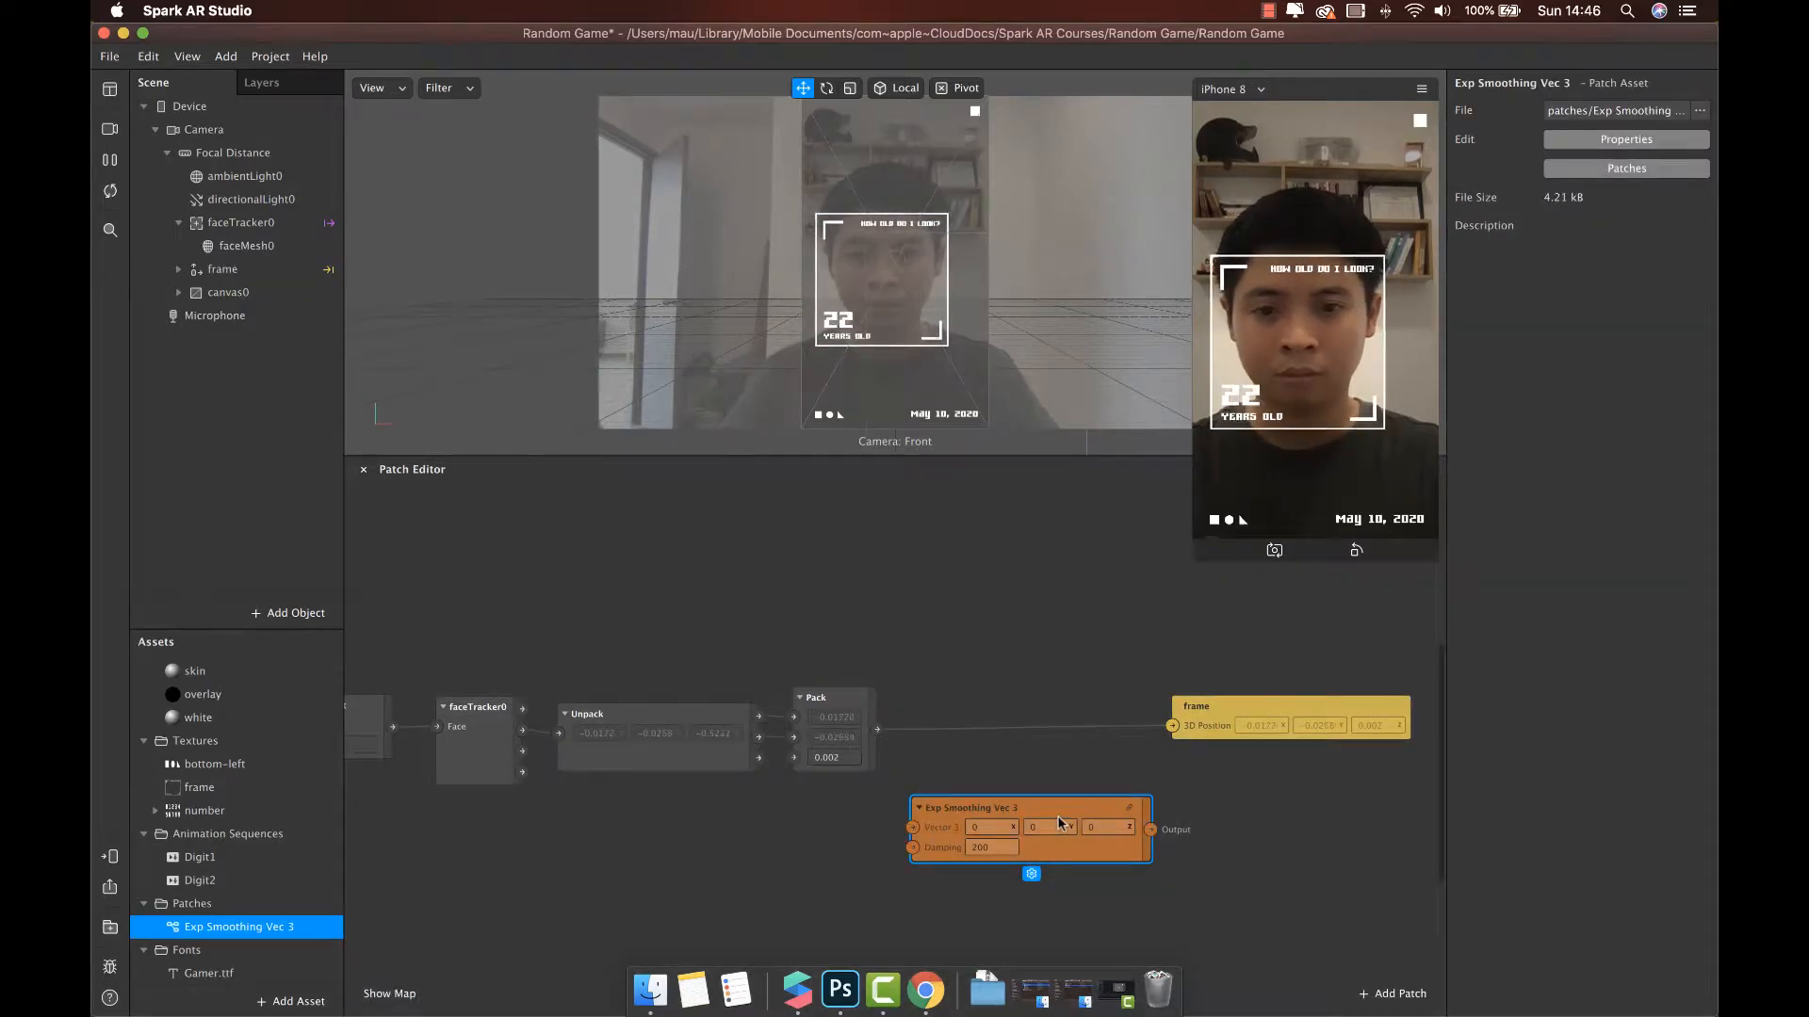
pyautogui.moveTo(877, 730); pyautogui.dragTo(913, 827)
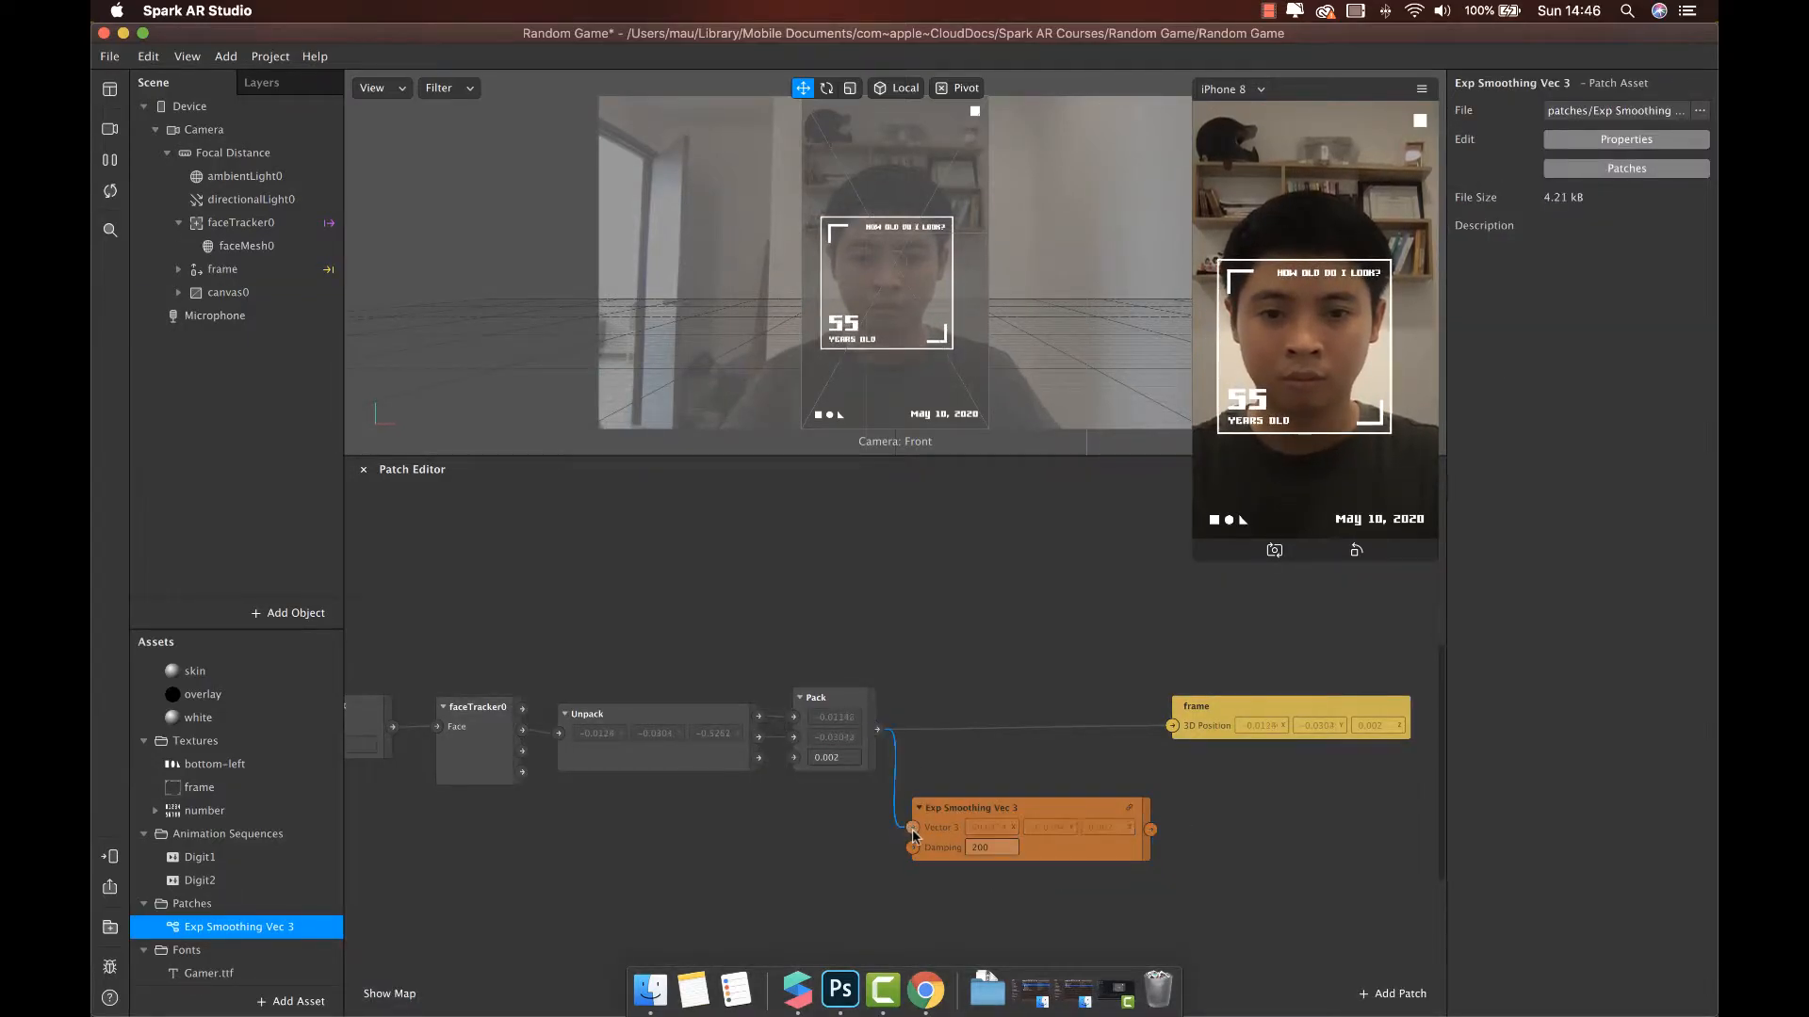
pyautogui.moveTo(1149, 831); pyautogui.dragTo(1171, 727)
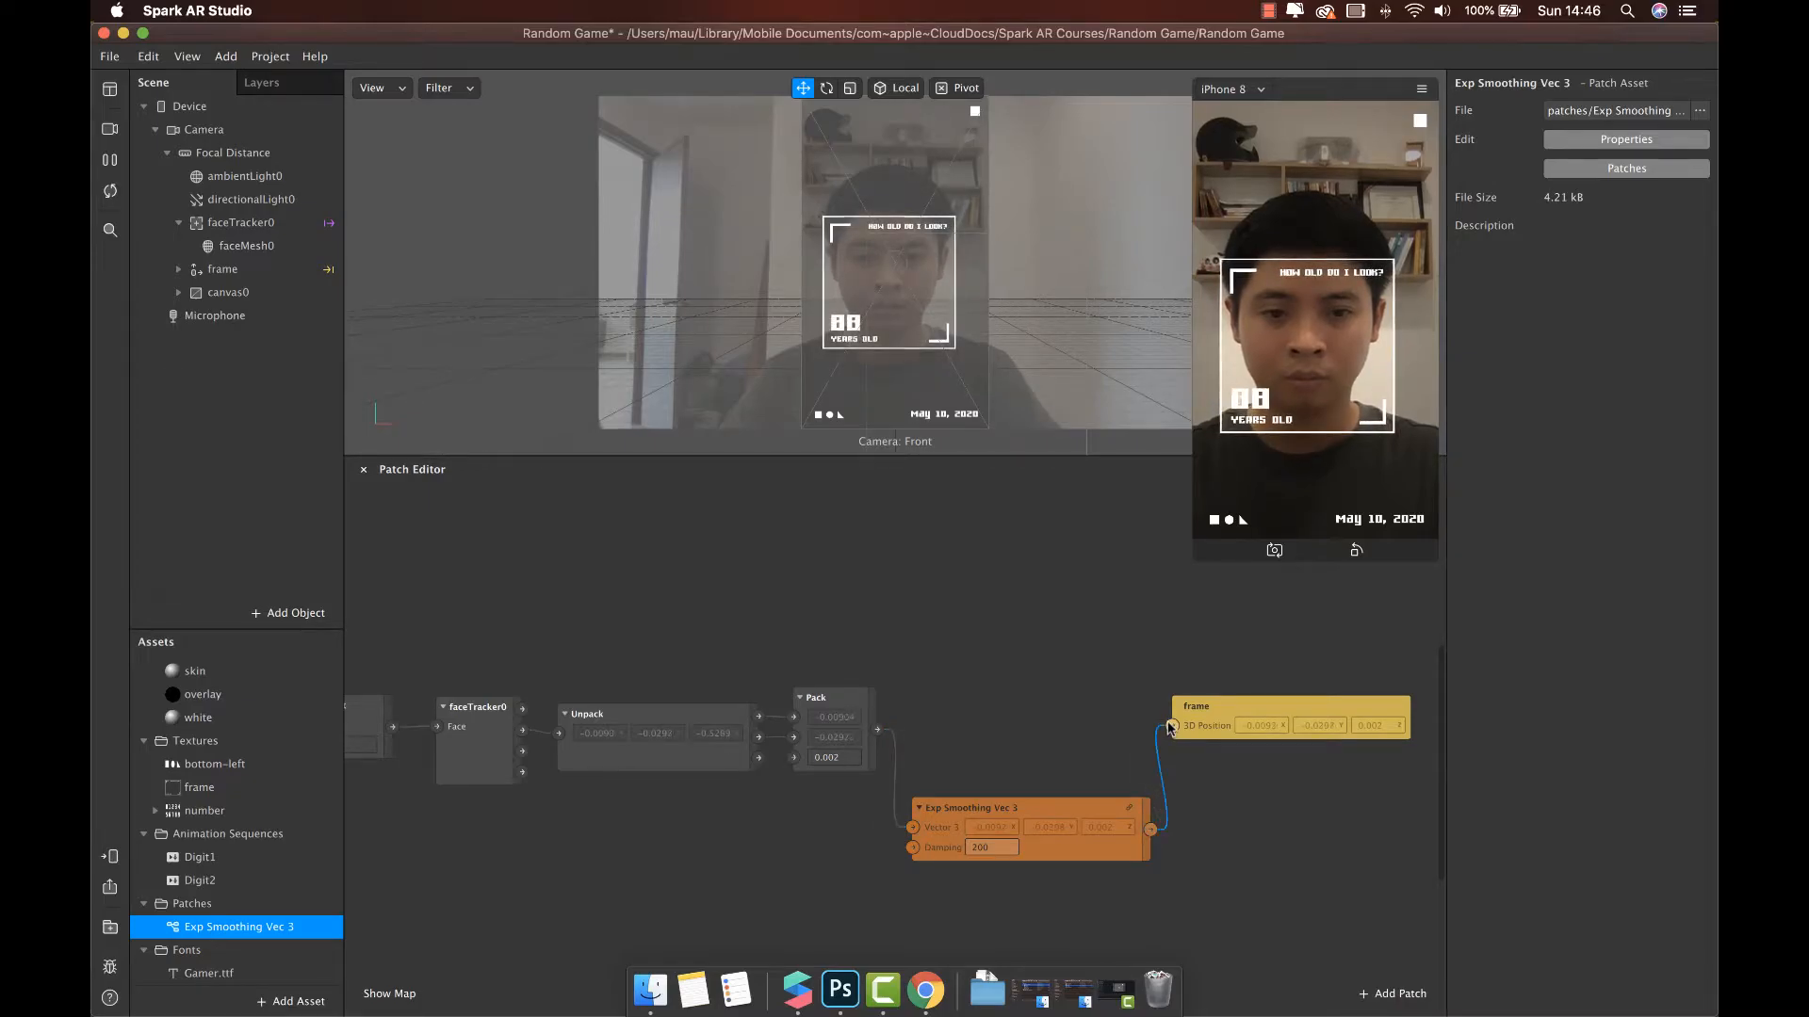
# Set the smoothing patch's Damping to 300 and line it up between the Pack and frame patches.
pyautogui.click(985, 860)
pyautogui.write('300')
pyautogui.press('Return')
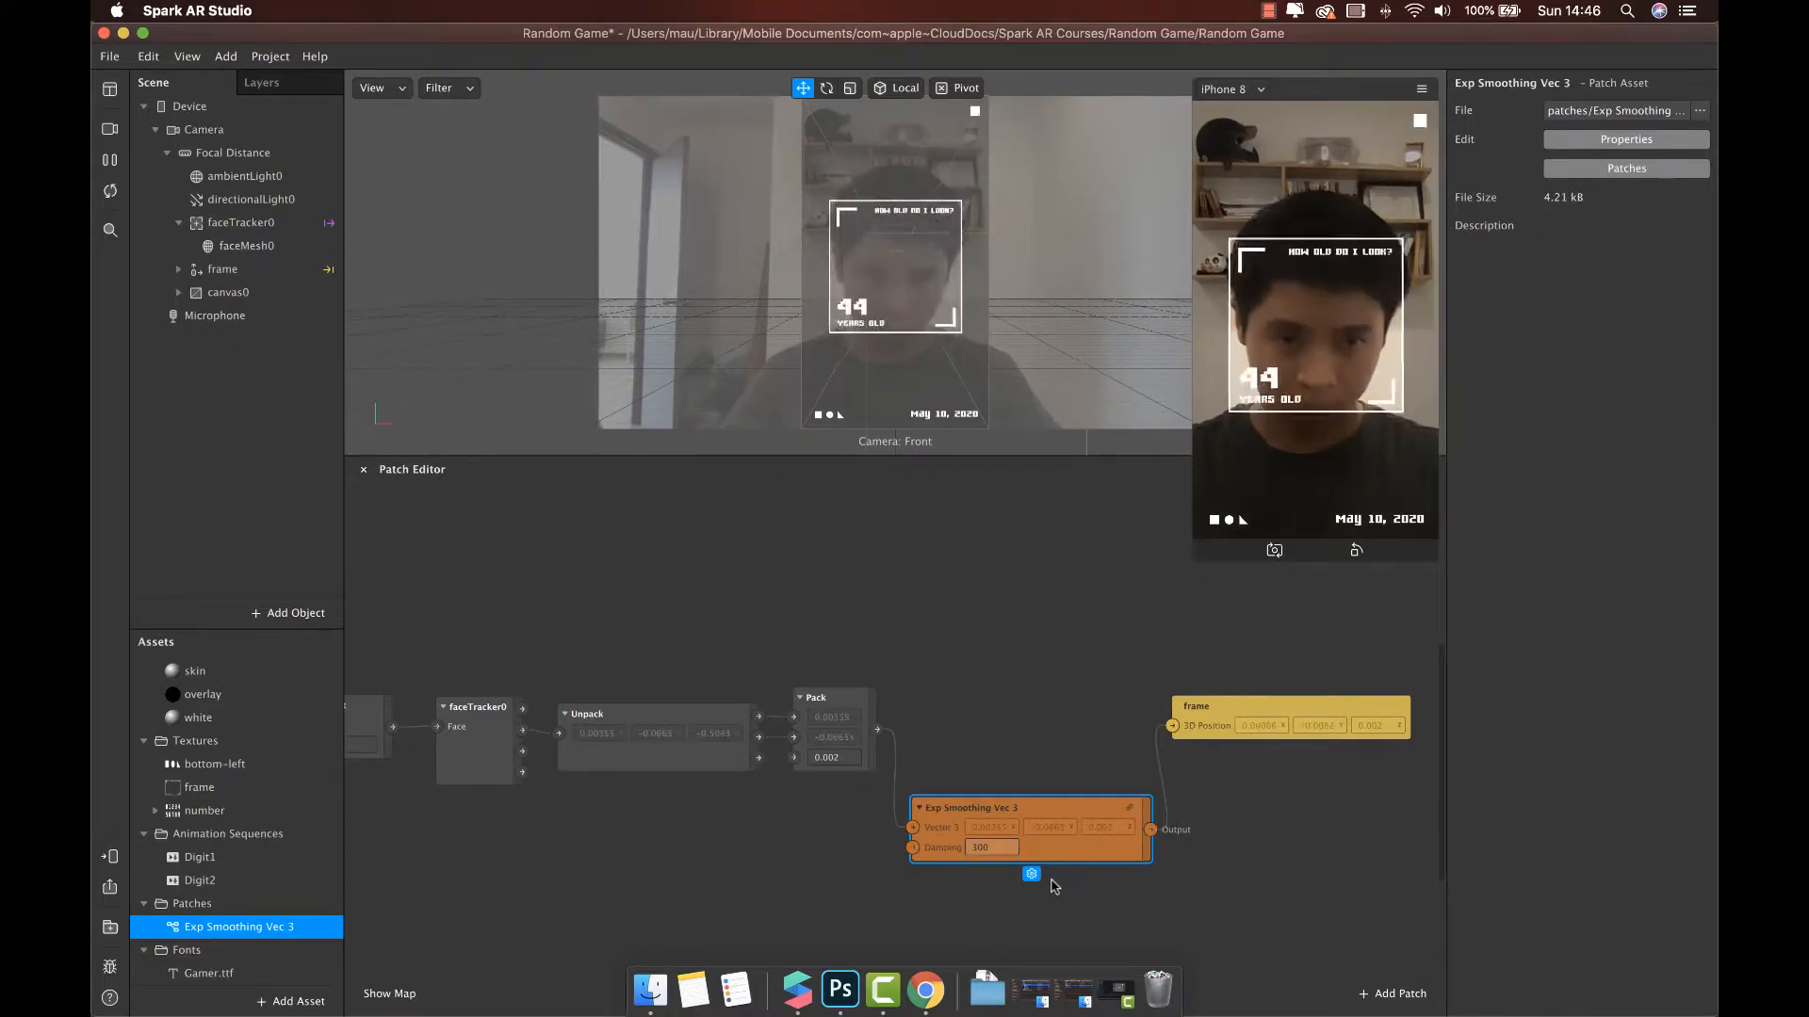
pyautogui.moveTo(1010, 832); pyautogui.dragTo(1000, 735)
pyautogui.moveTo(1241, 720); pyautogui.dragTo(1251, 727)
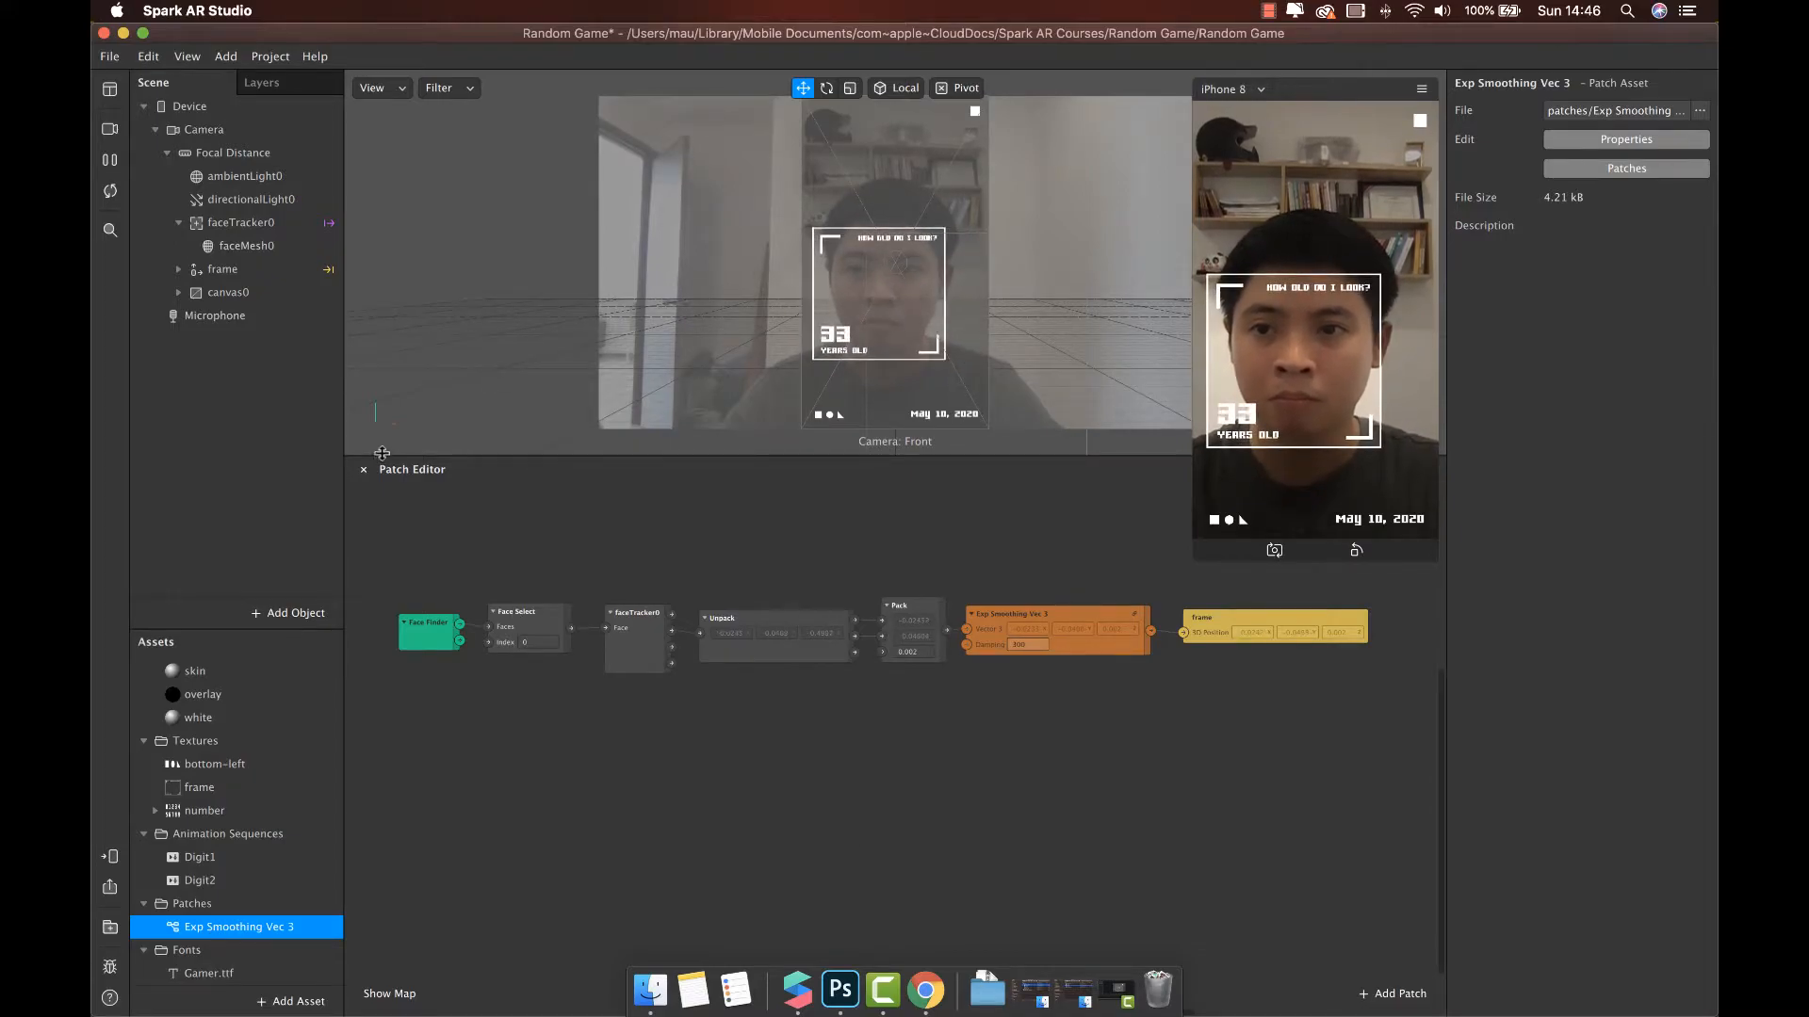
# Create a producer patch for the Camera and move it below the Face Finder patch.
pyautogui.click(206, 134)
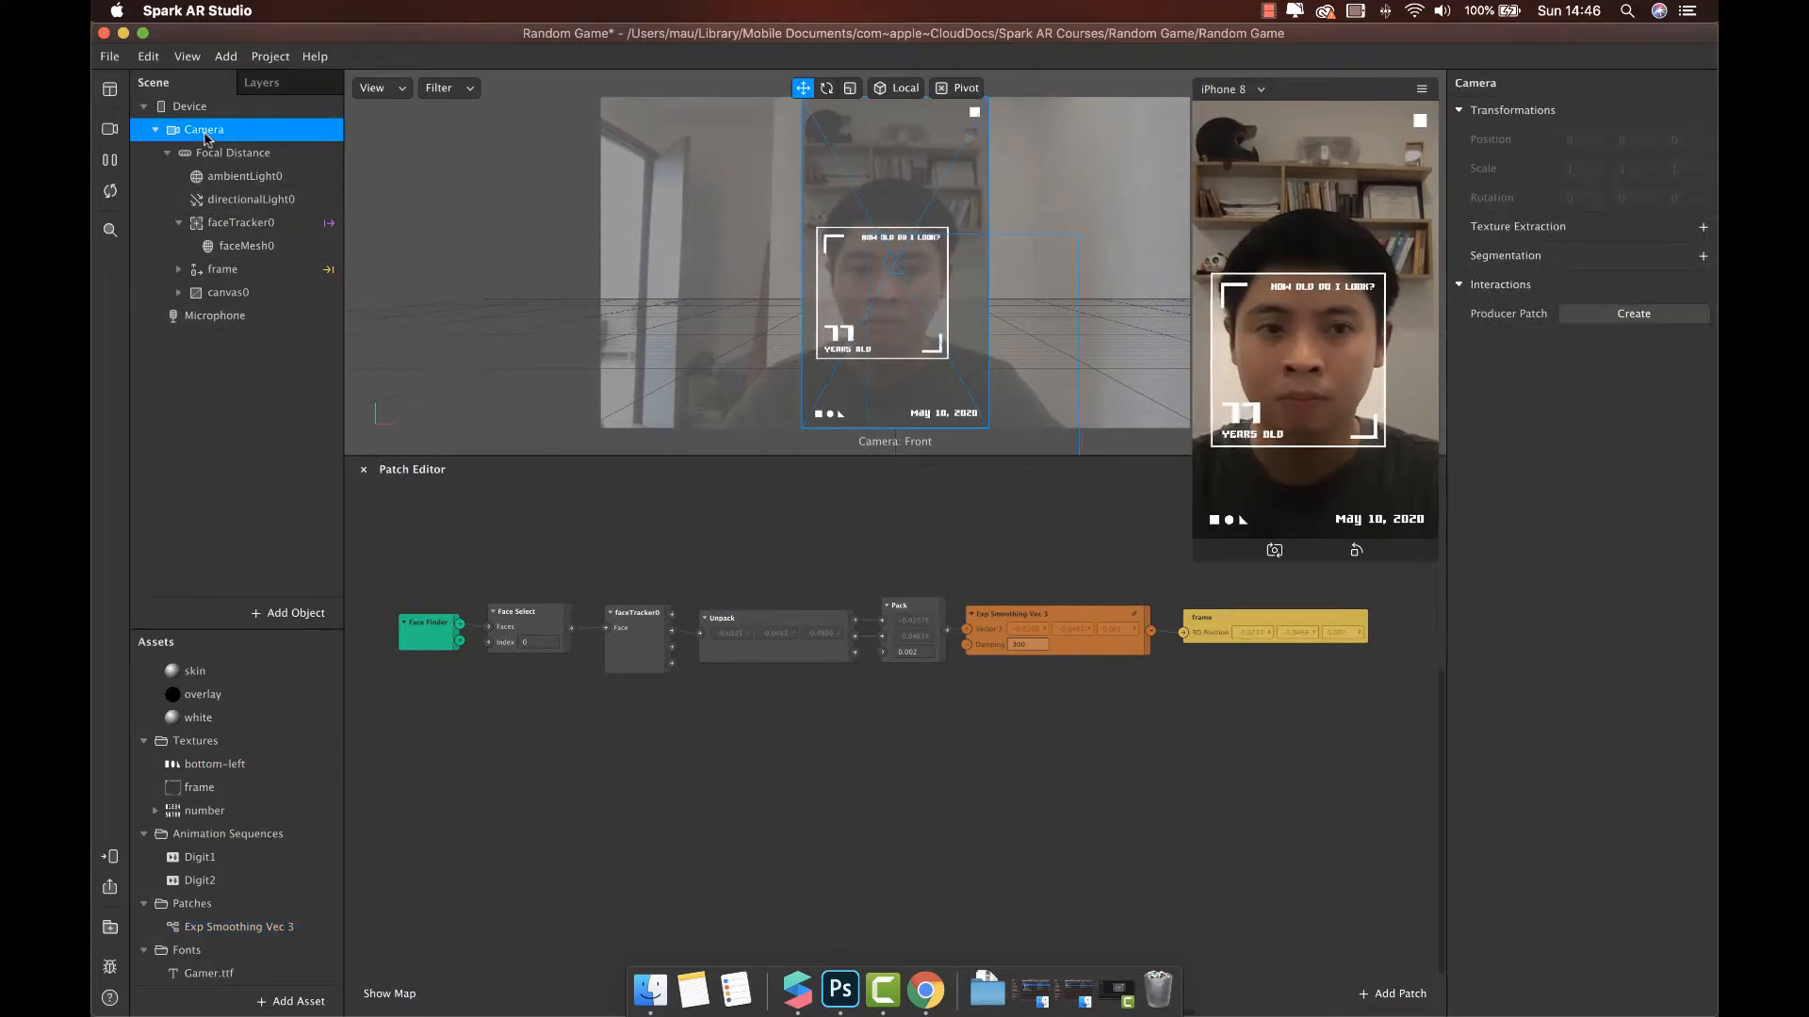
pyautogui.click(1615, 319)
pyautogui.scroll(5, 945, 751)
pyautogui.scroll(-2, 945, 751)
pyautogui.scroll(-2, 944, 750)
pyautogui.hscroll(-4, 945, 751)
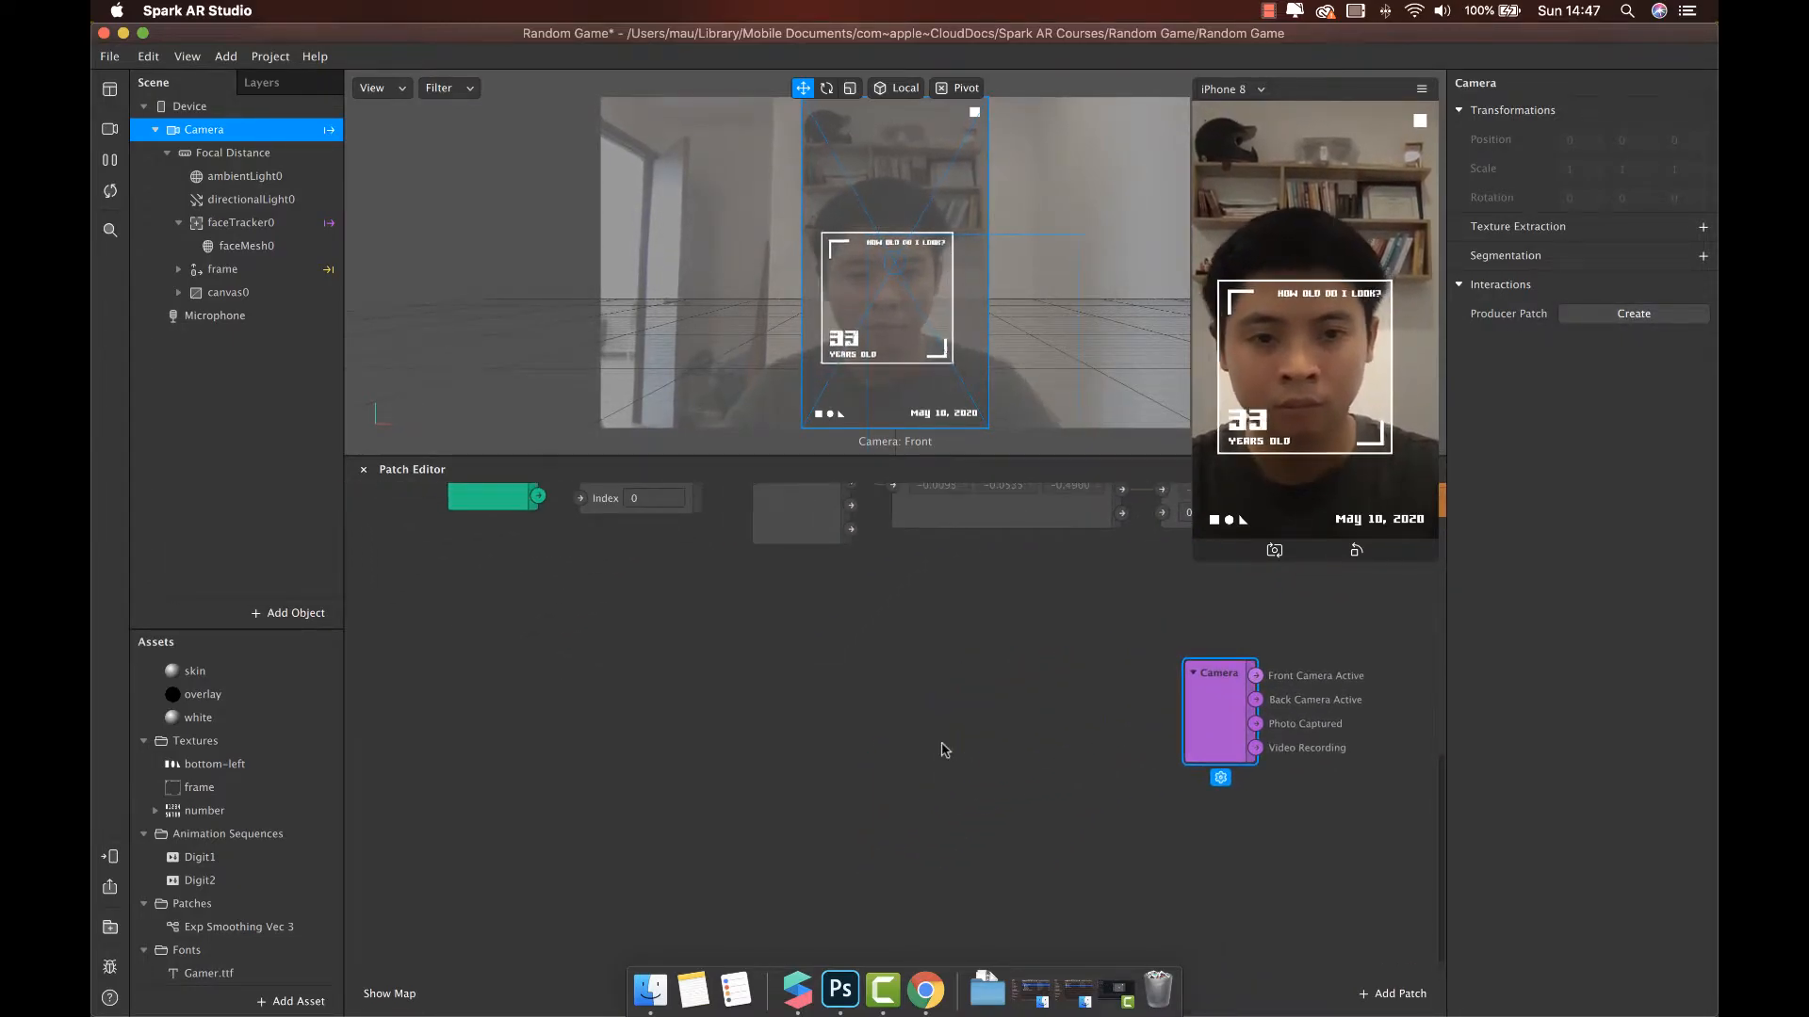
pyautogui.scroll(4, 945, 751)
pyautogui.scroll(-2, 1187, 816)
pyautogui.moveTo(1220, 785); pyautogui.dragTo(471, 751)
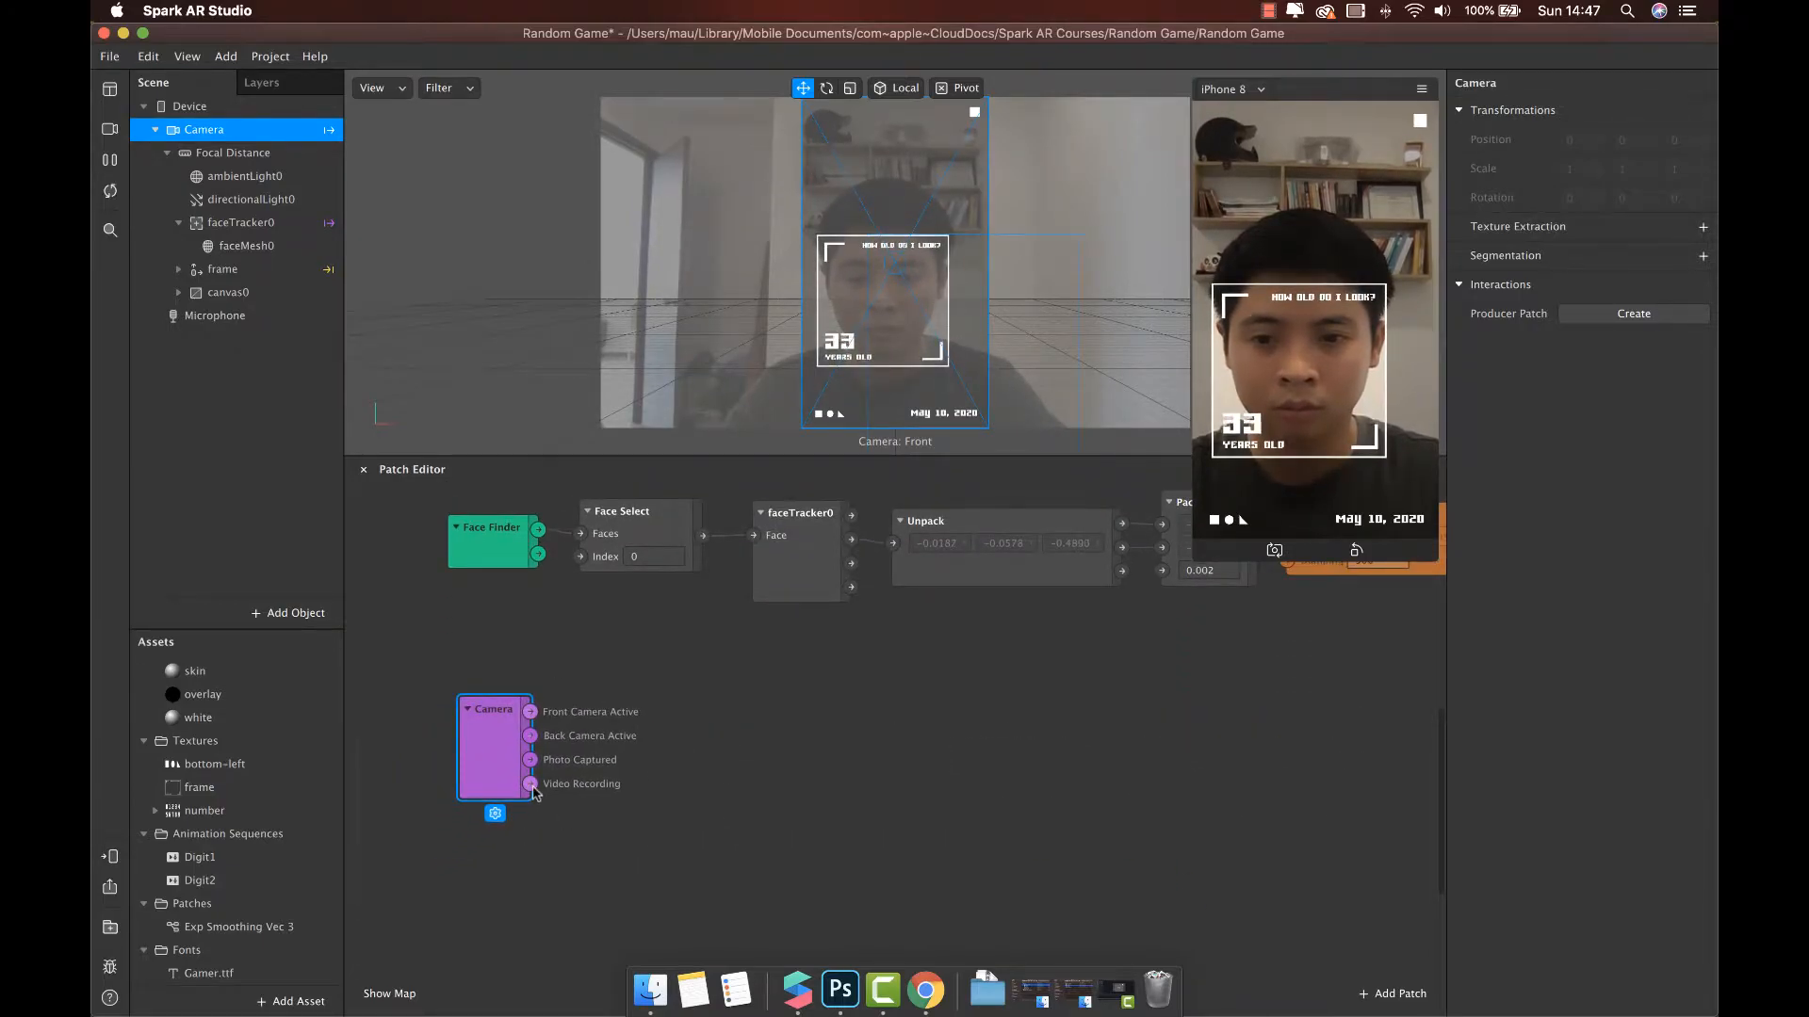
# Attach a Delay patch to the Camera's Video Recording output and set its Duration to 0.5.
pyautogui.moveTo(532, 791); pyautogui.dragTo(605, 789)
pyautogui.write('delay')
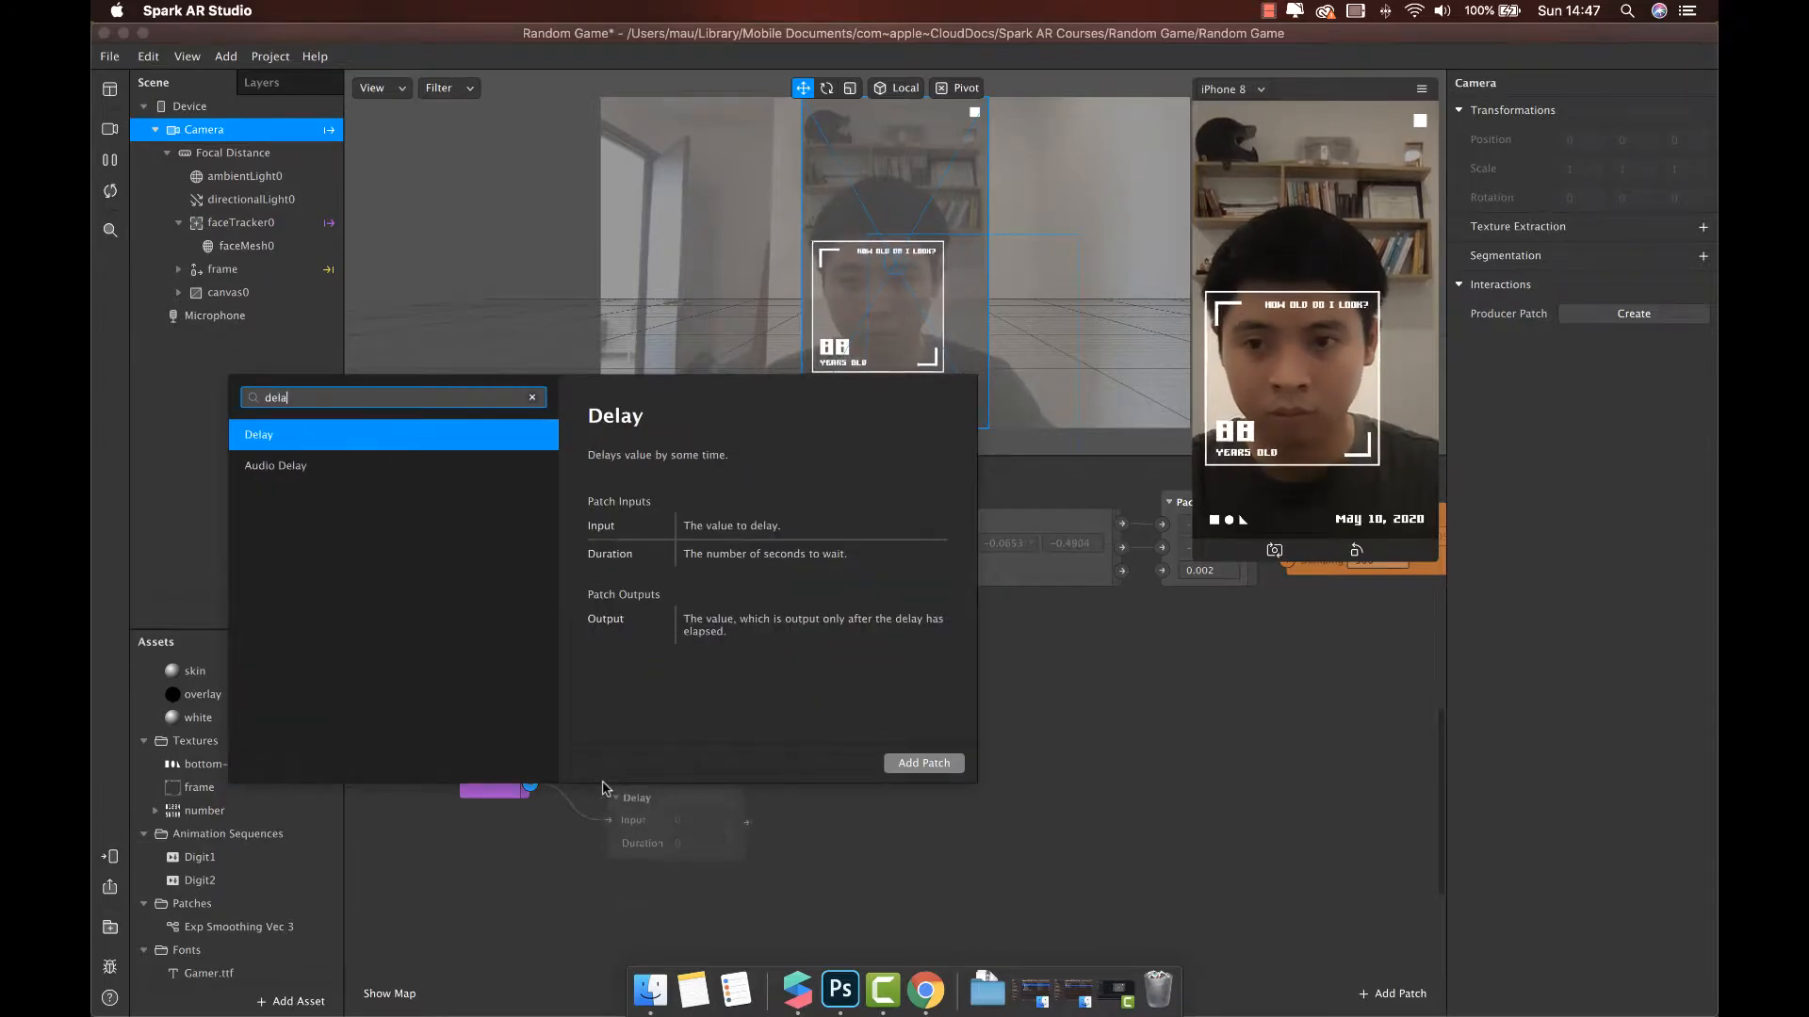
pyautogui.press('Return')
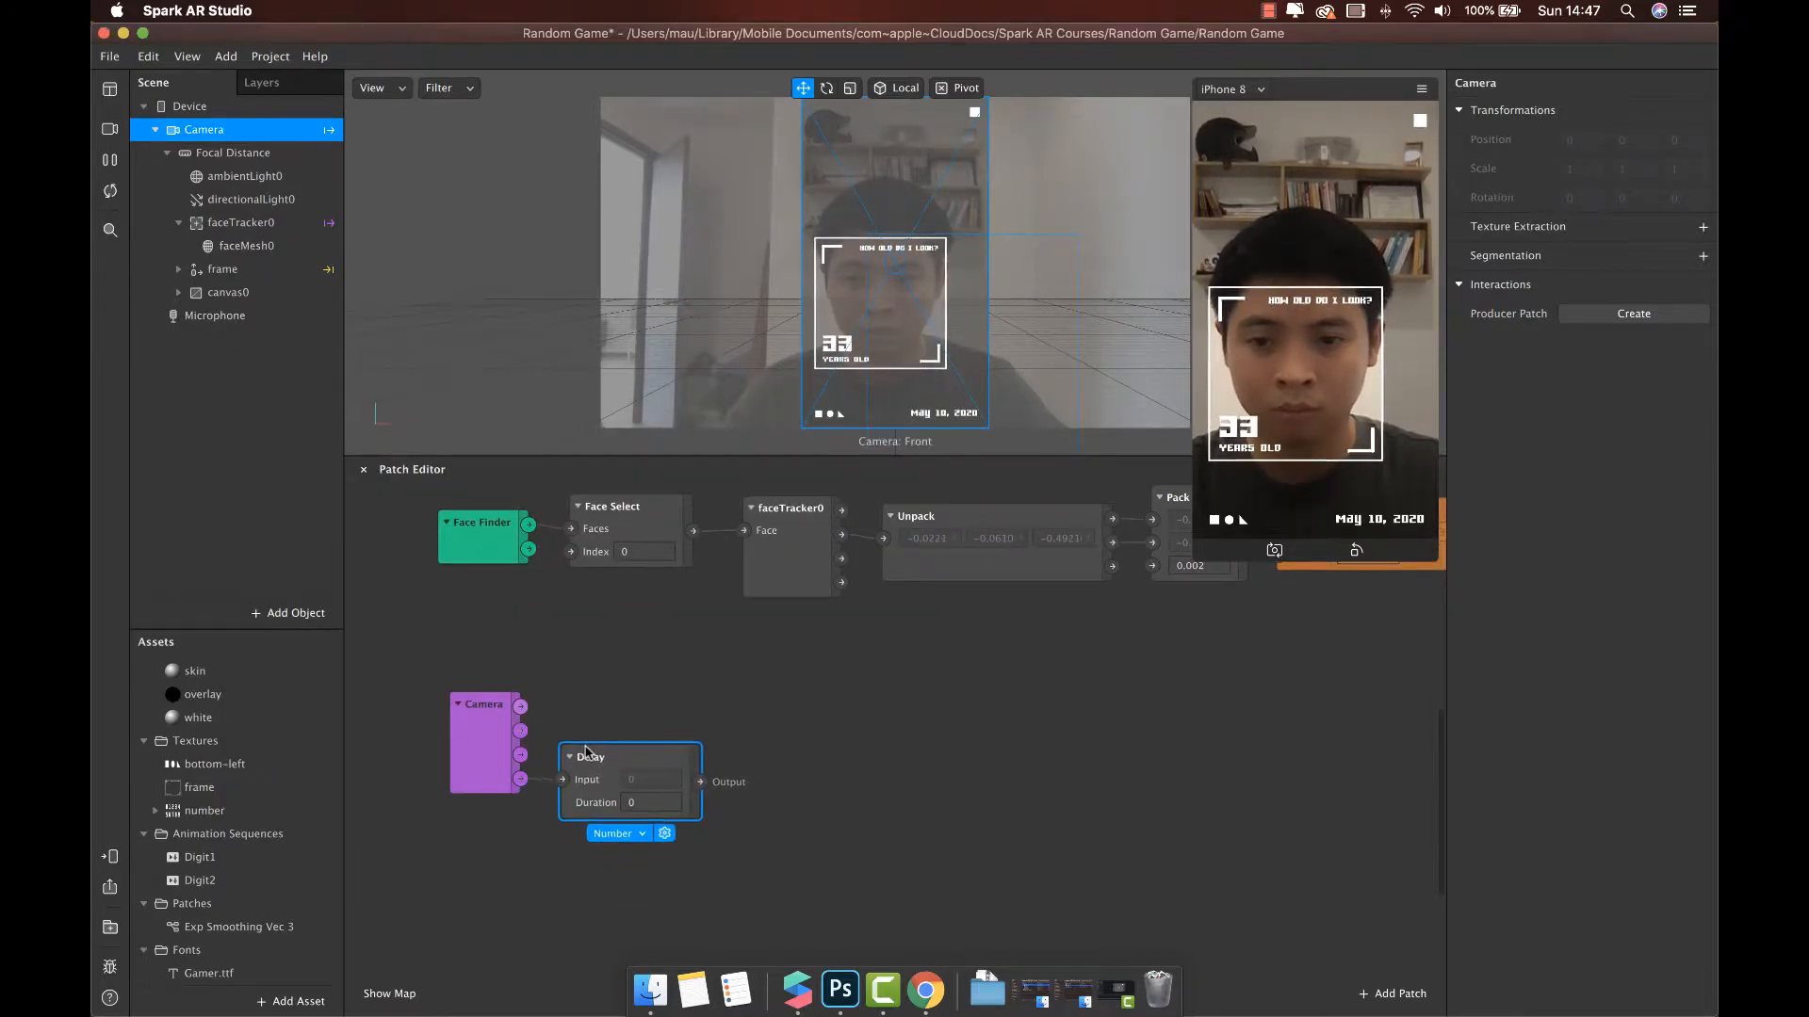
pyautogui.click(653, 801)
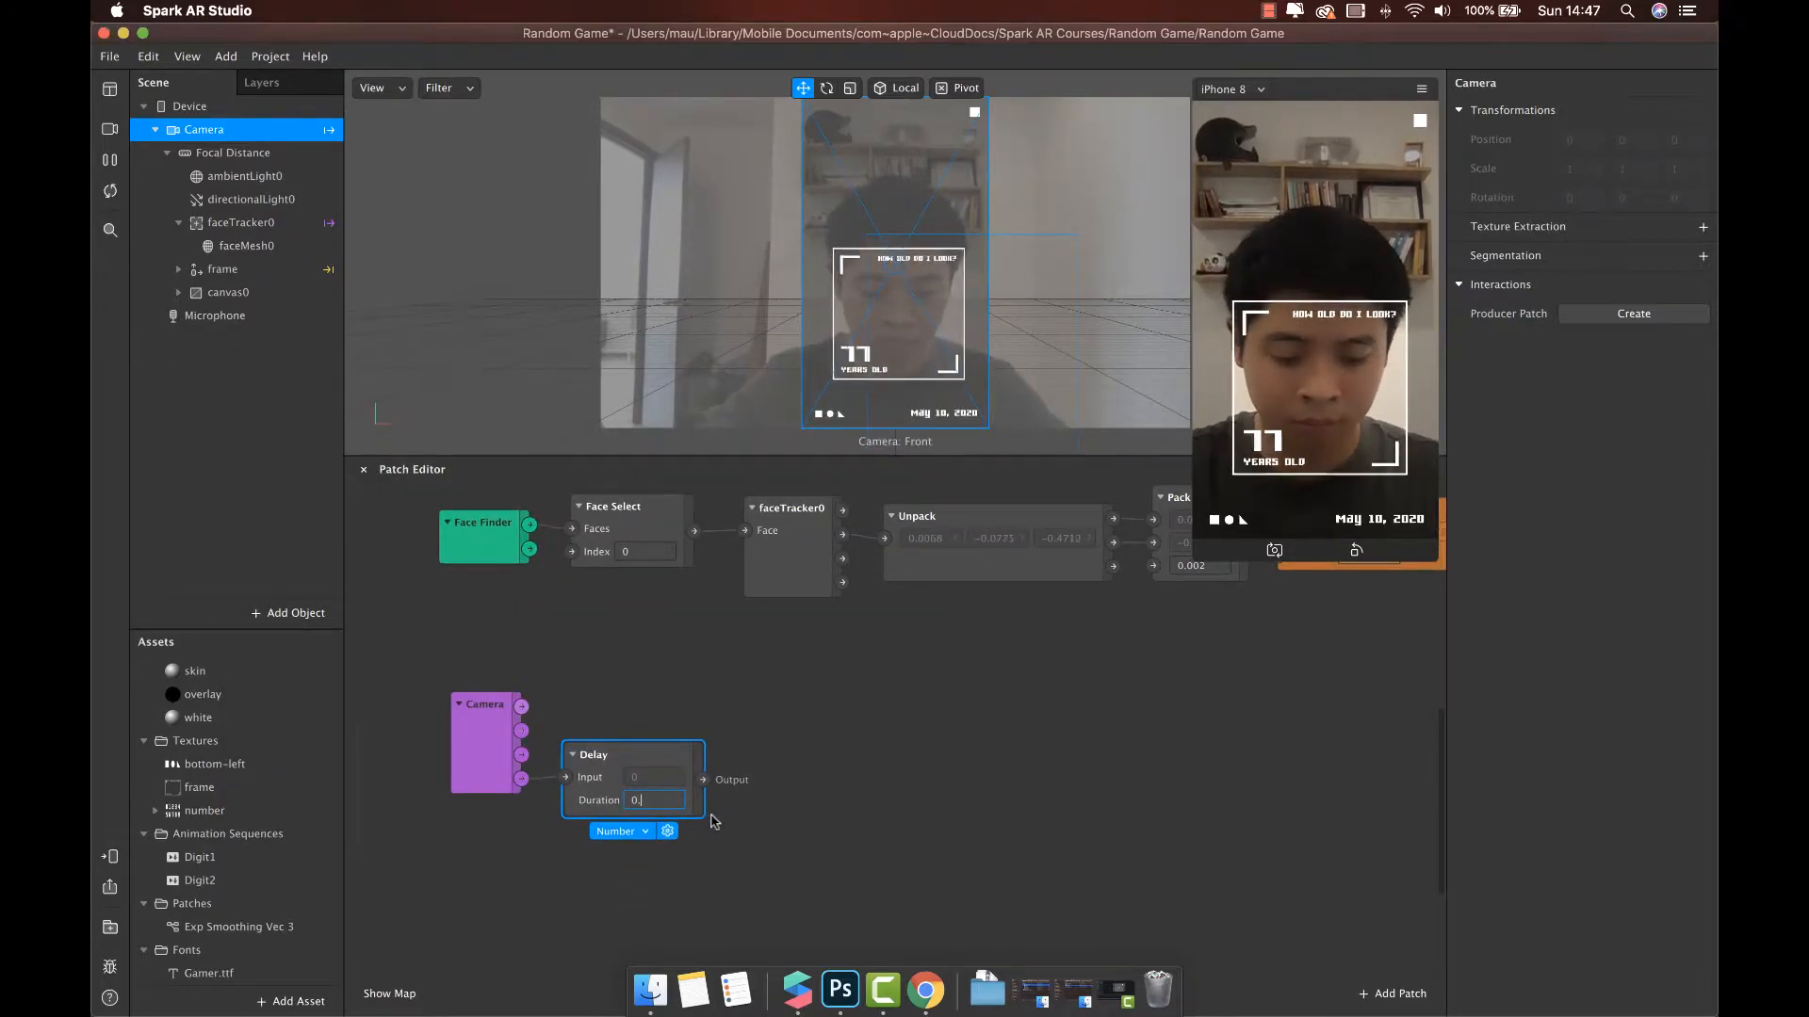
pyautogui.press('Return')
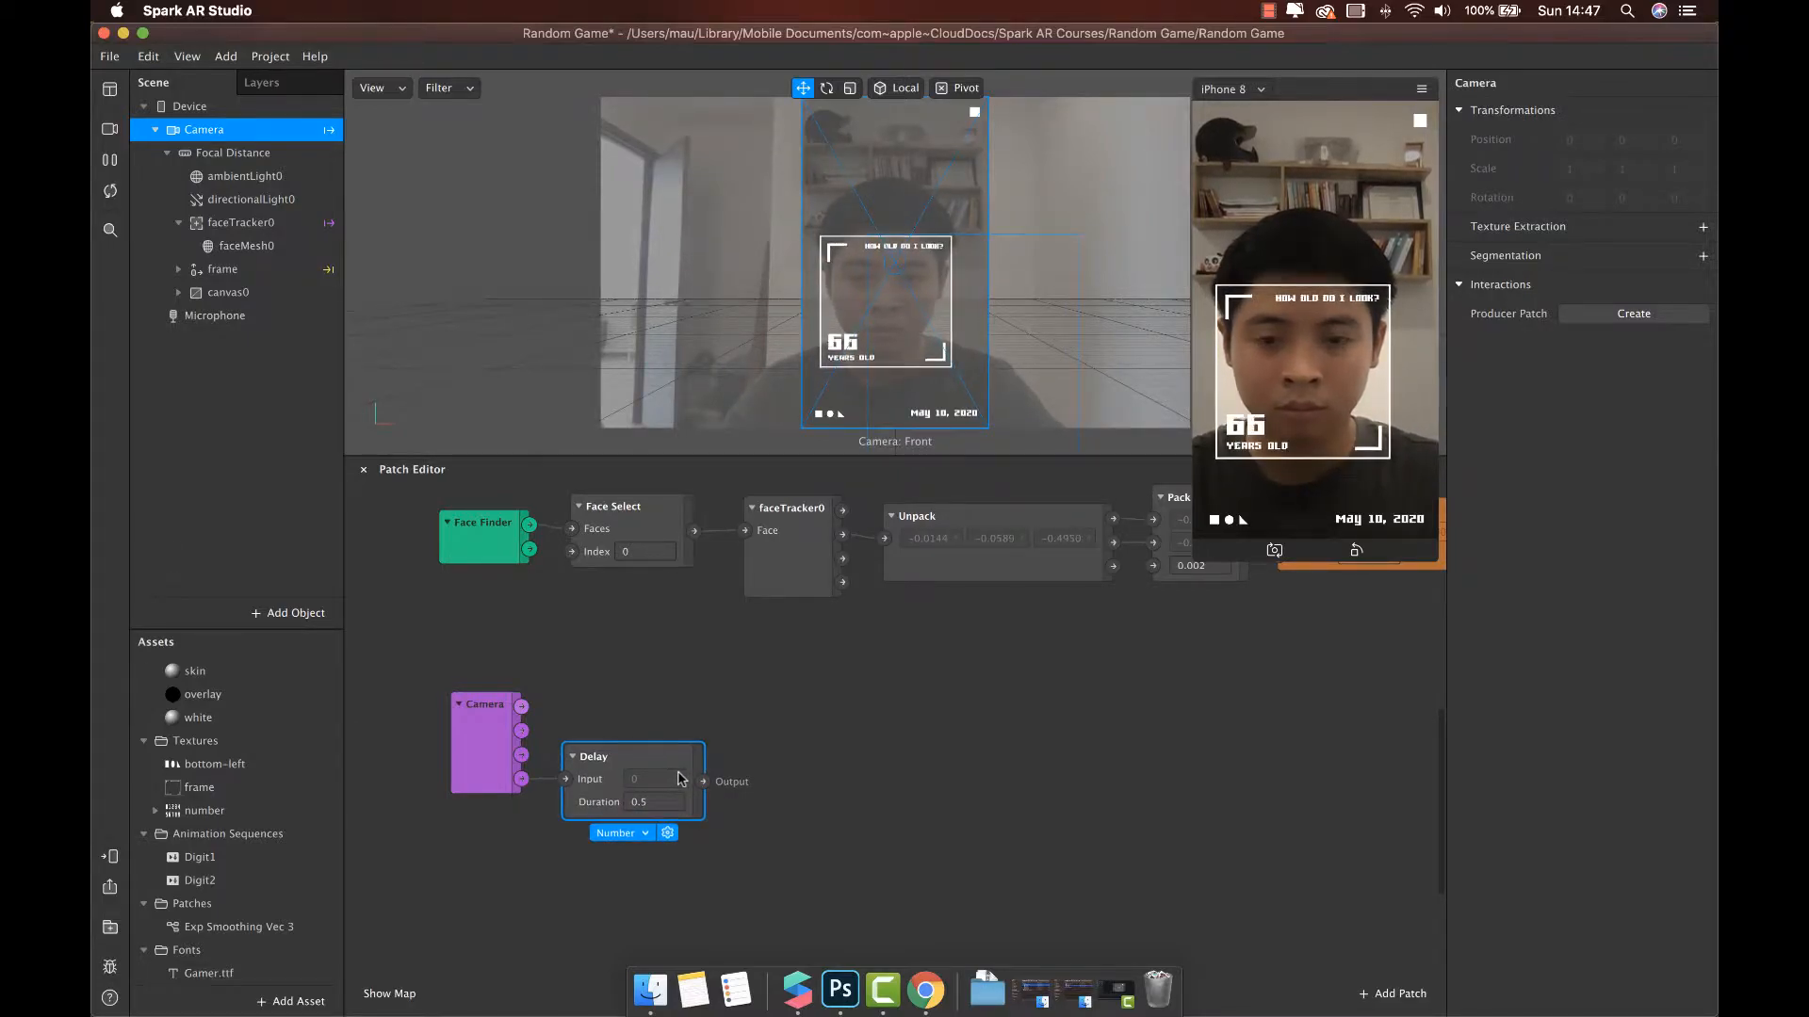
# Attach a Pulse patch to the Delay patch's output.
pyautogui.hscroll(1, 681, 780)
pyautogui.moveTo(688, 782); pyautogui.dragTo(738, 783)
pyautogui.write('p')
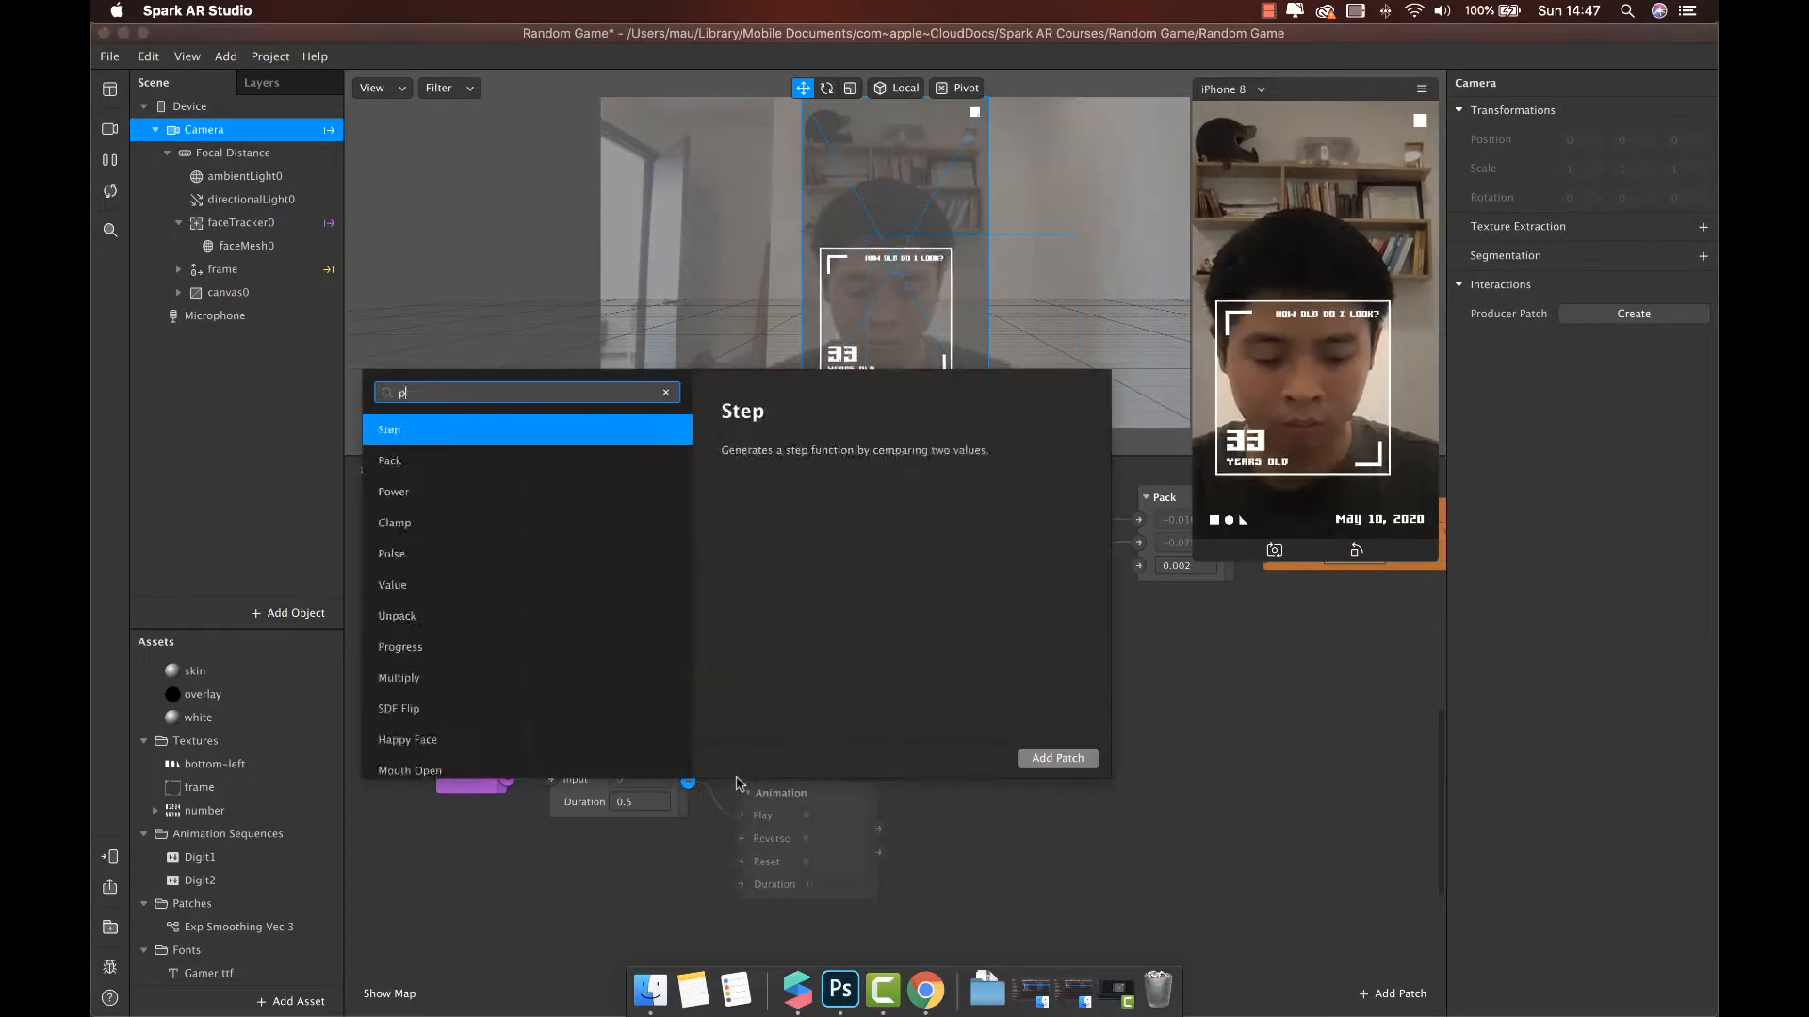
pyautogui.write('u')
pyautogui.press('Return')
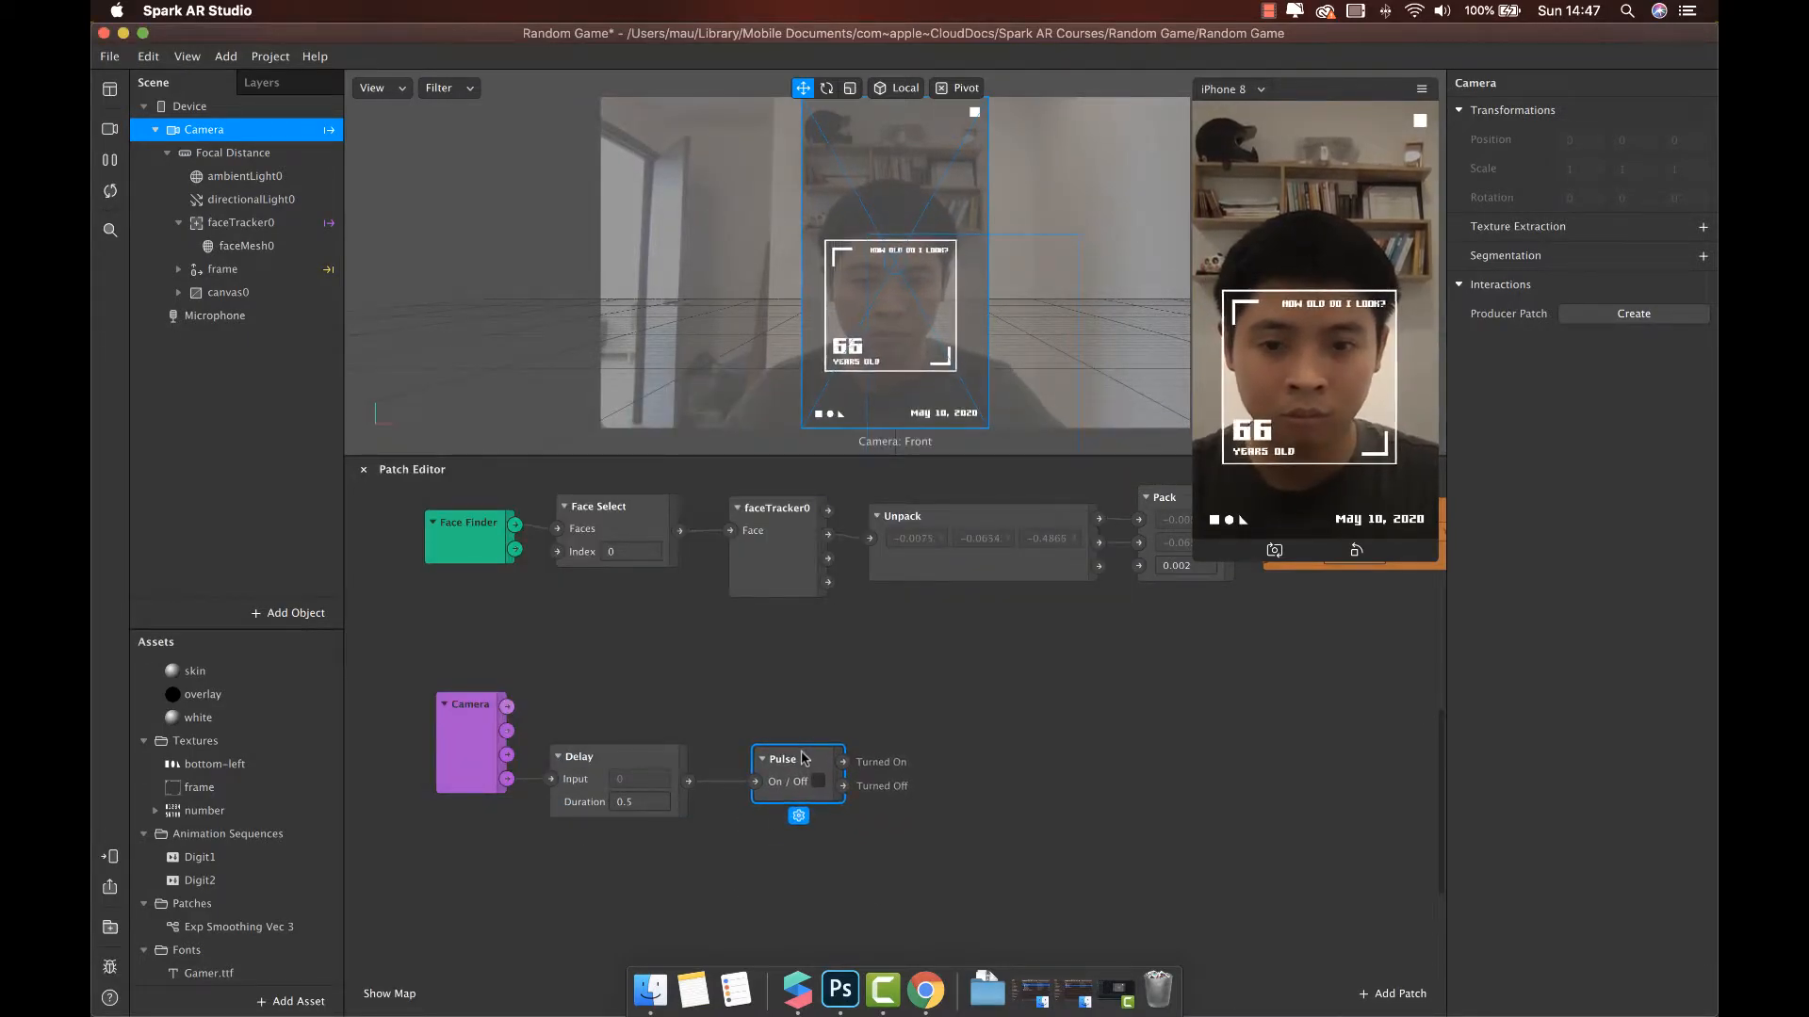
pyautogui.hscroll(2, 781, 763)
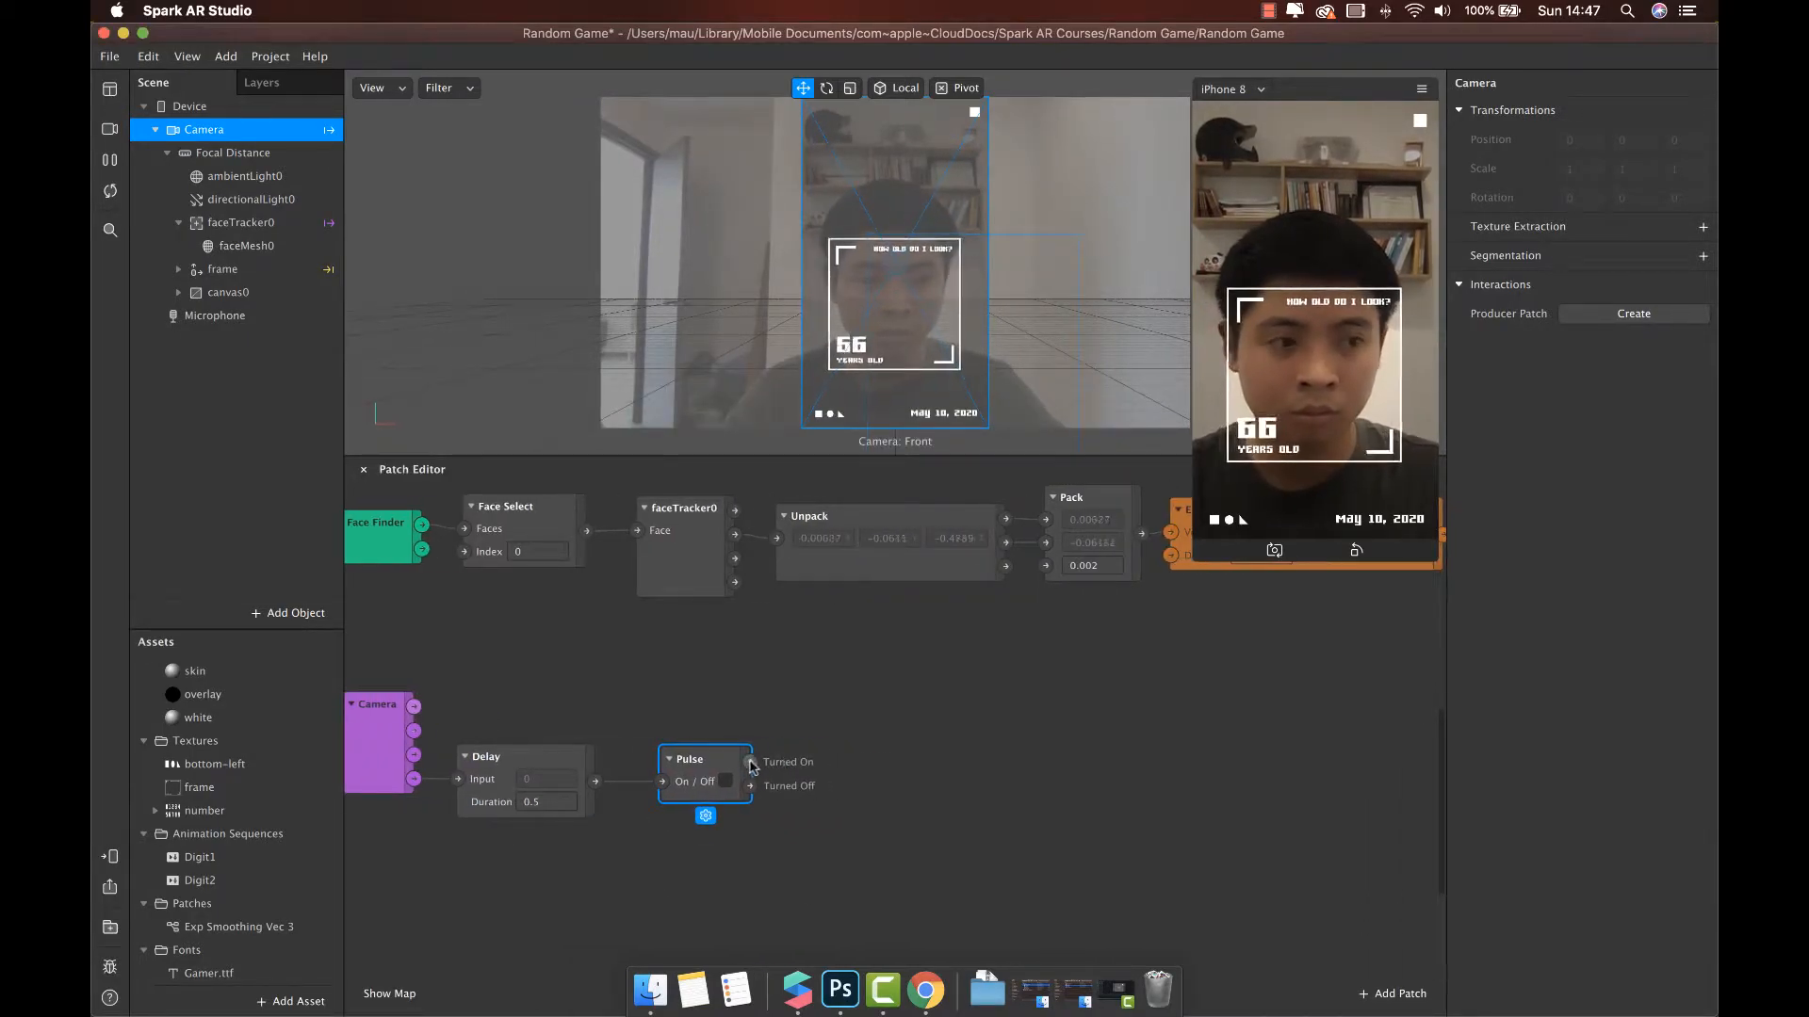
# Attach a Loop Animation patch to the Pulse patch's Turned On output.
pyautogui.moveTo(749, 761); pyautogui.dragTo(881, 763)
pyautogui.write('loo')
pyautogui.click(659, 444)
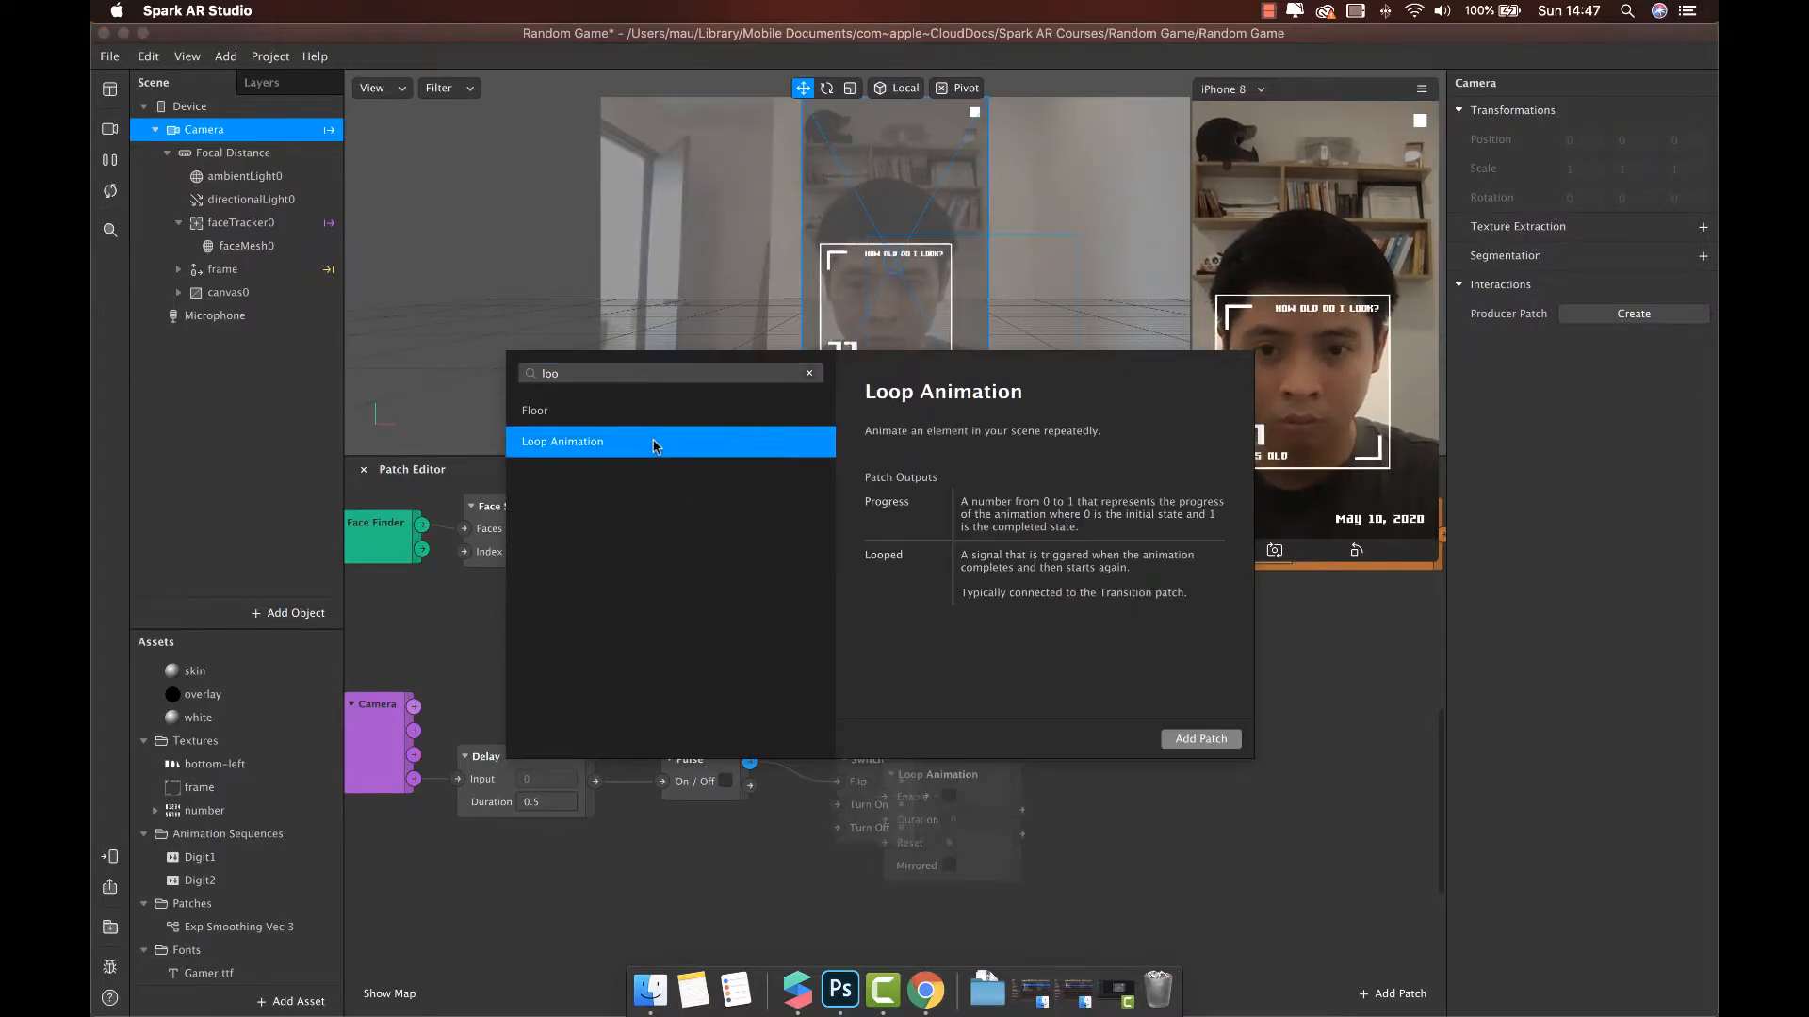
pyautogui.click(1215, 741)
# Line up the Switch and Loop Animation patches beside Pulse and reroute the Pulse connection to the Switch's Turn On input.
pyautogui.moveTo(982, 778); pyautogui.dragTo(1083, 754)
pyautogui.moveTo(877, 765); pyautogui.dragTo(839, 742)
pyautogui.moveTo(1056, 760); pyautogui.dragTo(995, 751)
pyautogui.moveTo(797, 758); pyautogui.dragTo(796, 781)
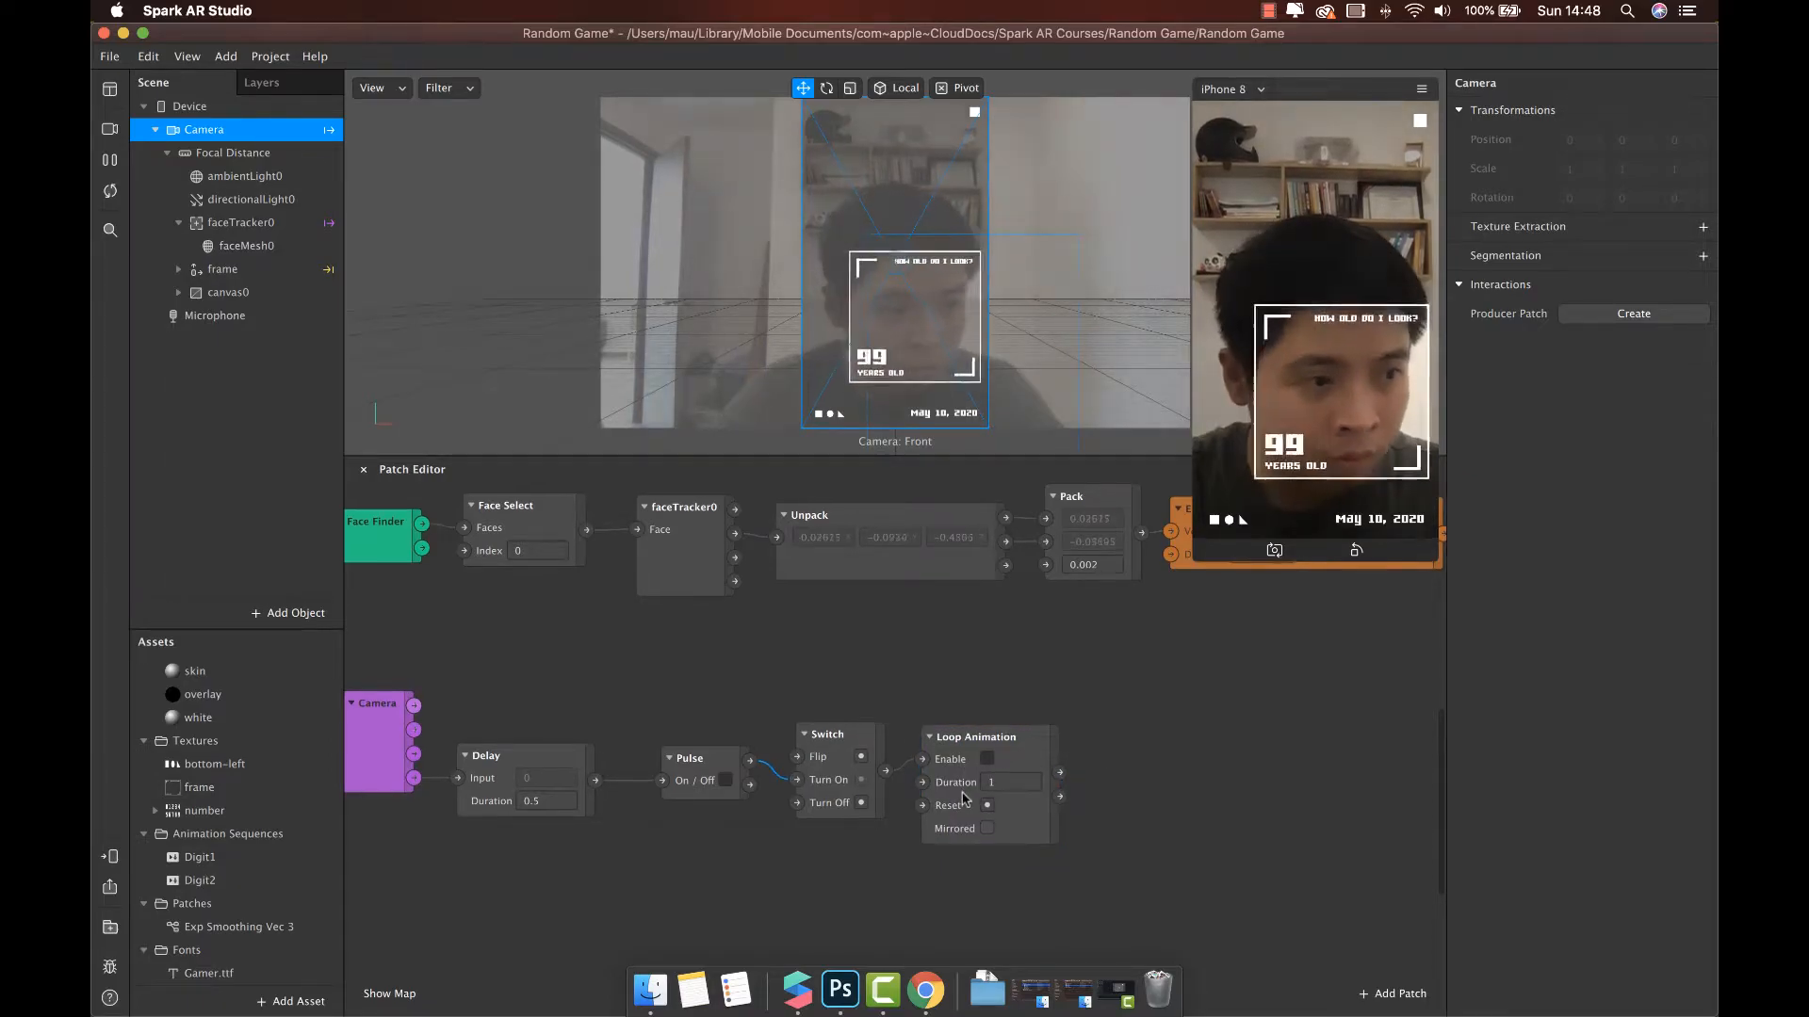
# Attach a Transition patch to the Loop Animation's Progress output, with its type changed to Number, and place it beside the Loop Animation.
pyautogui.hscroll(5, 966, 797)
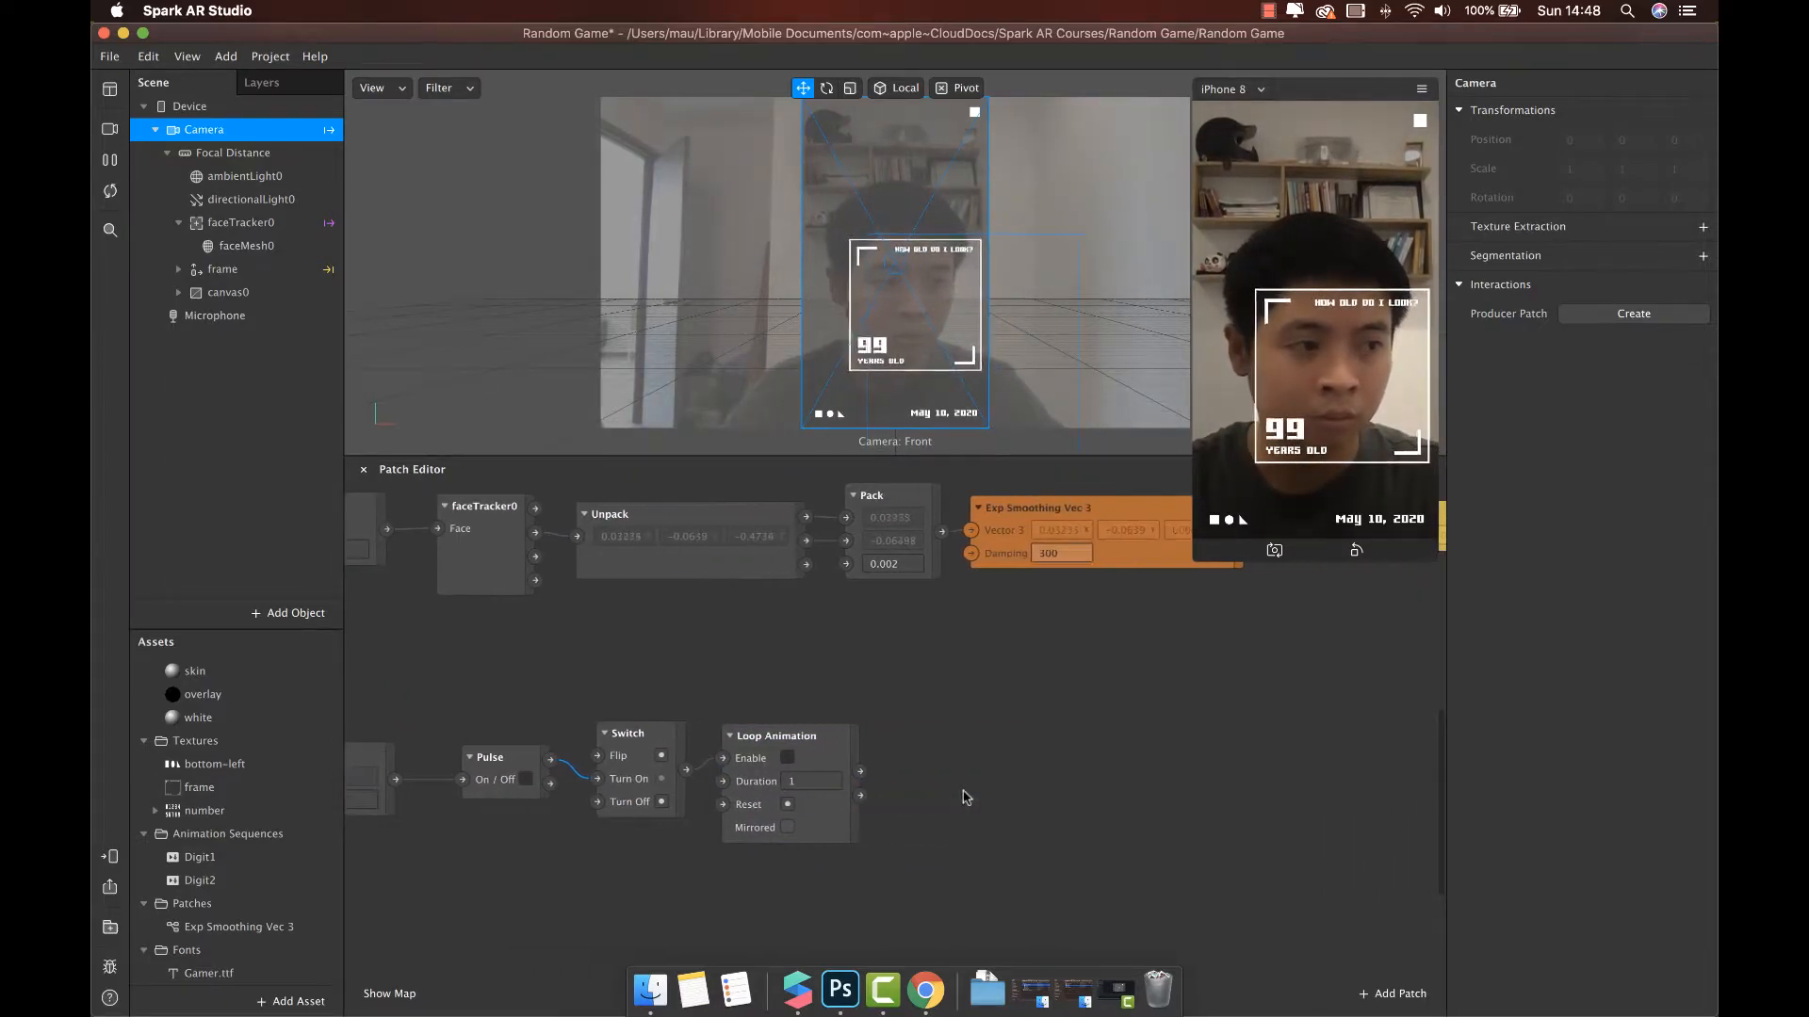
pyautogui.moveTo(850, 772); pyautogui.dragTo(937, 749)
pyautogui.write('tran')
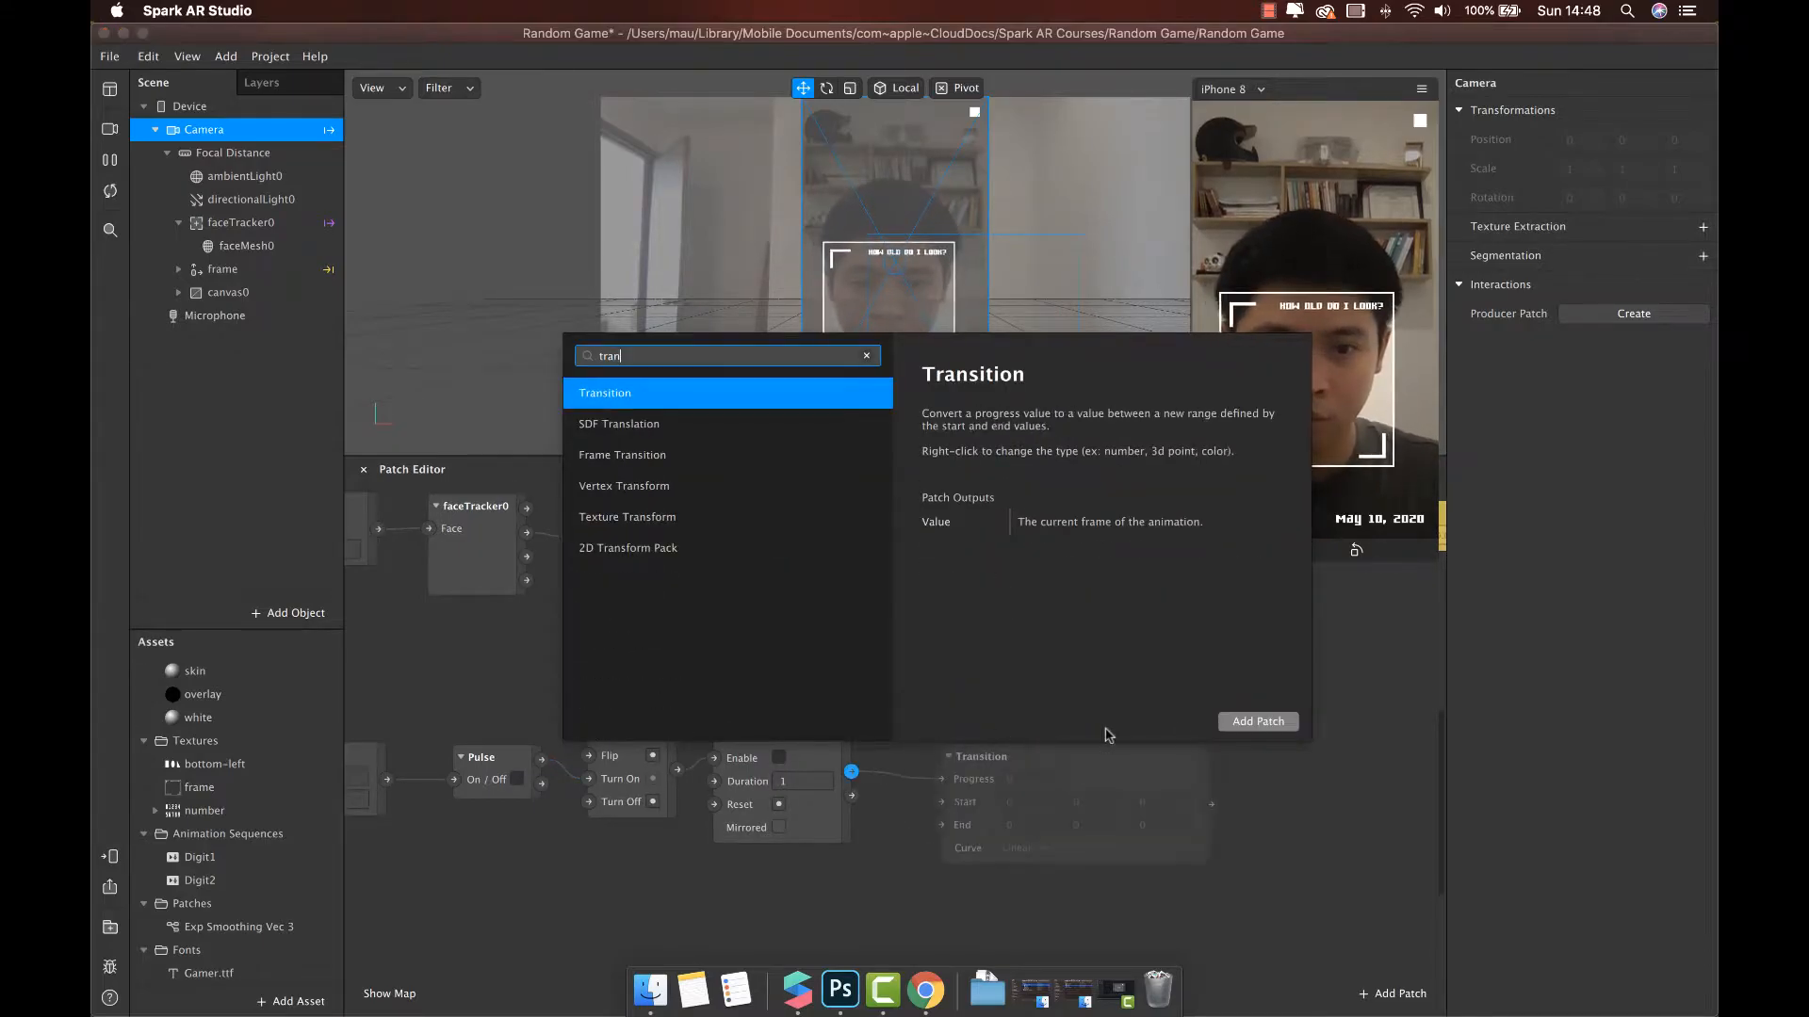
pyautogui.click(1243, 723)
pyautogui.click(1091, 856)
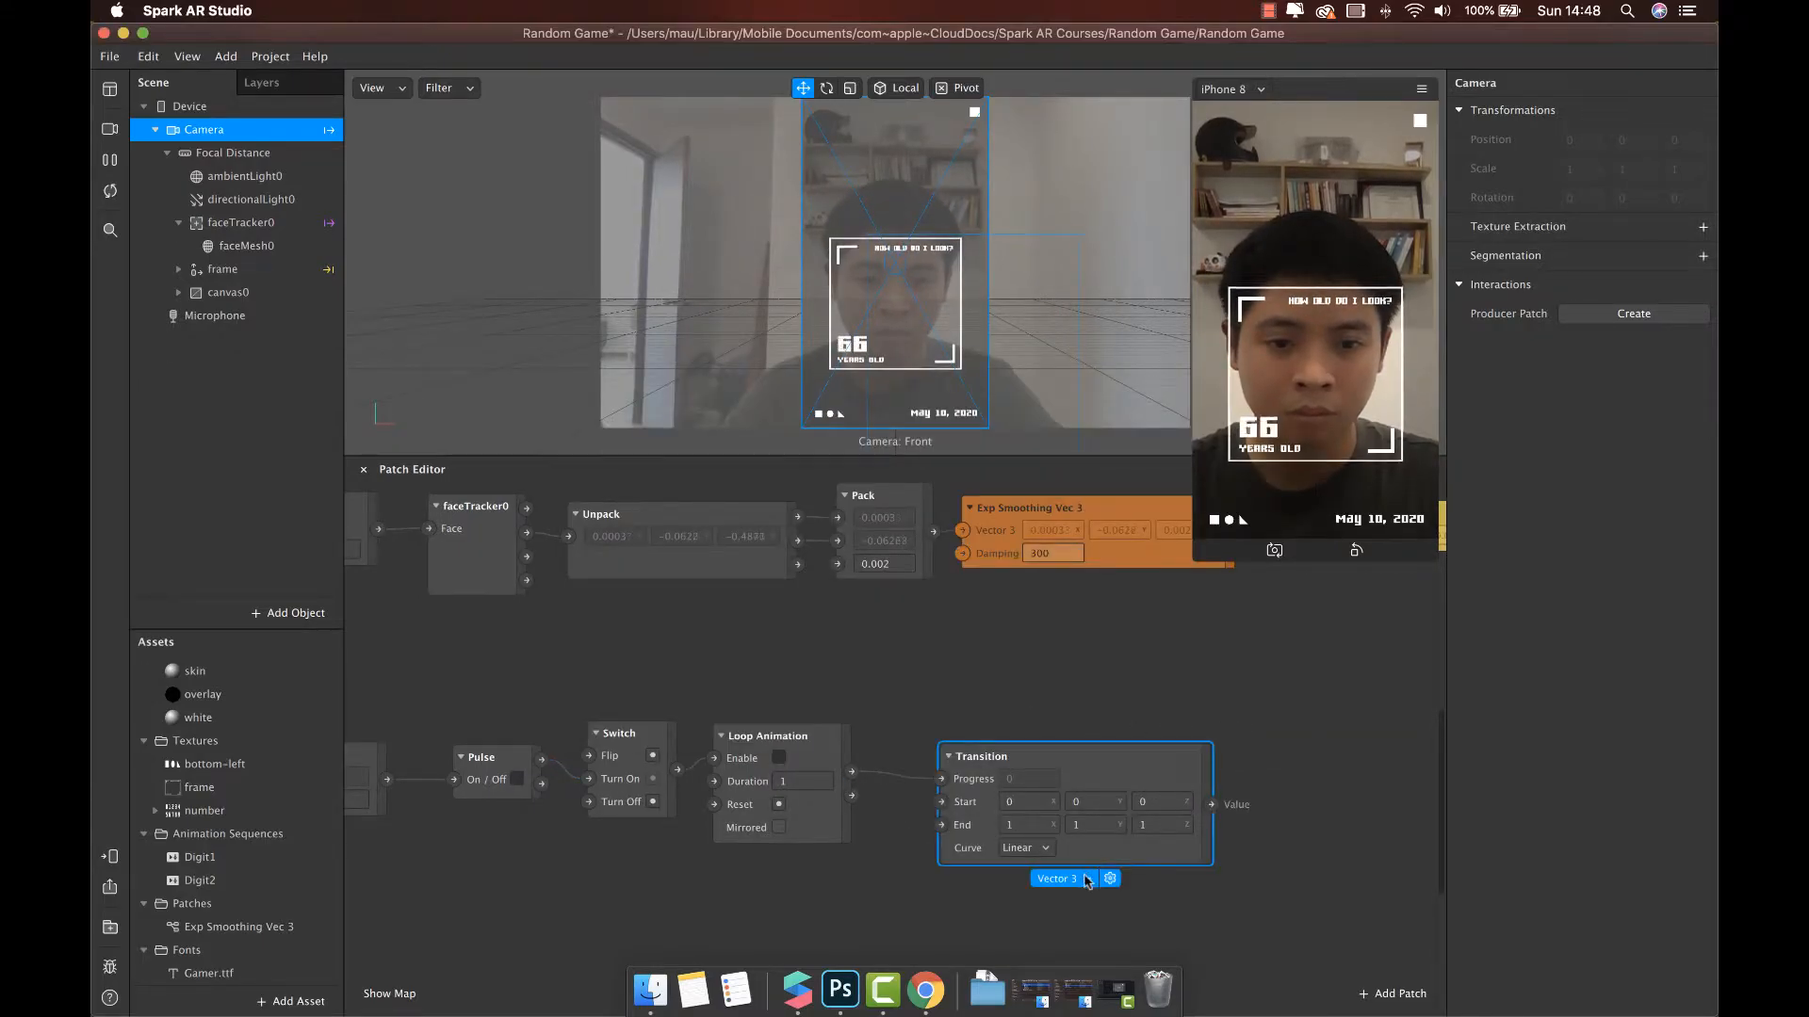
pyautogui.click(1089, 881)
pyautogui.click(1086, 913)
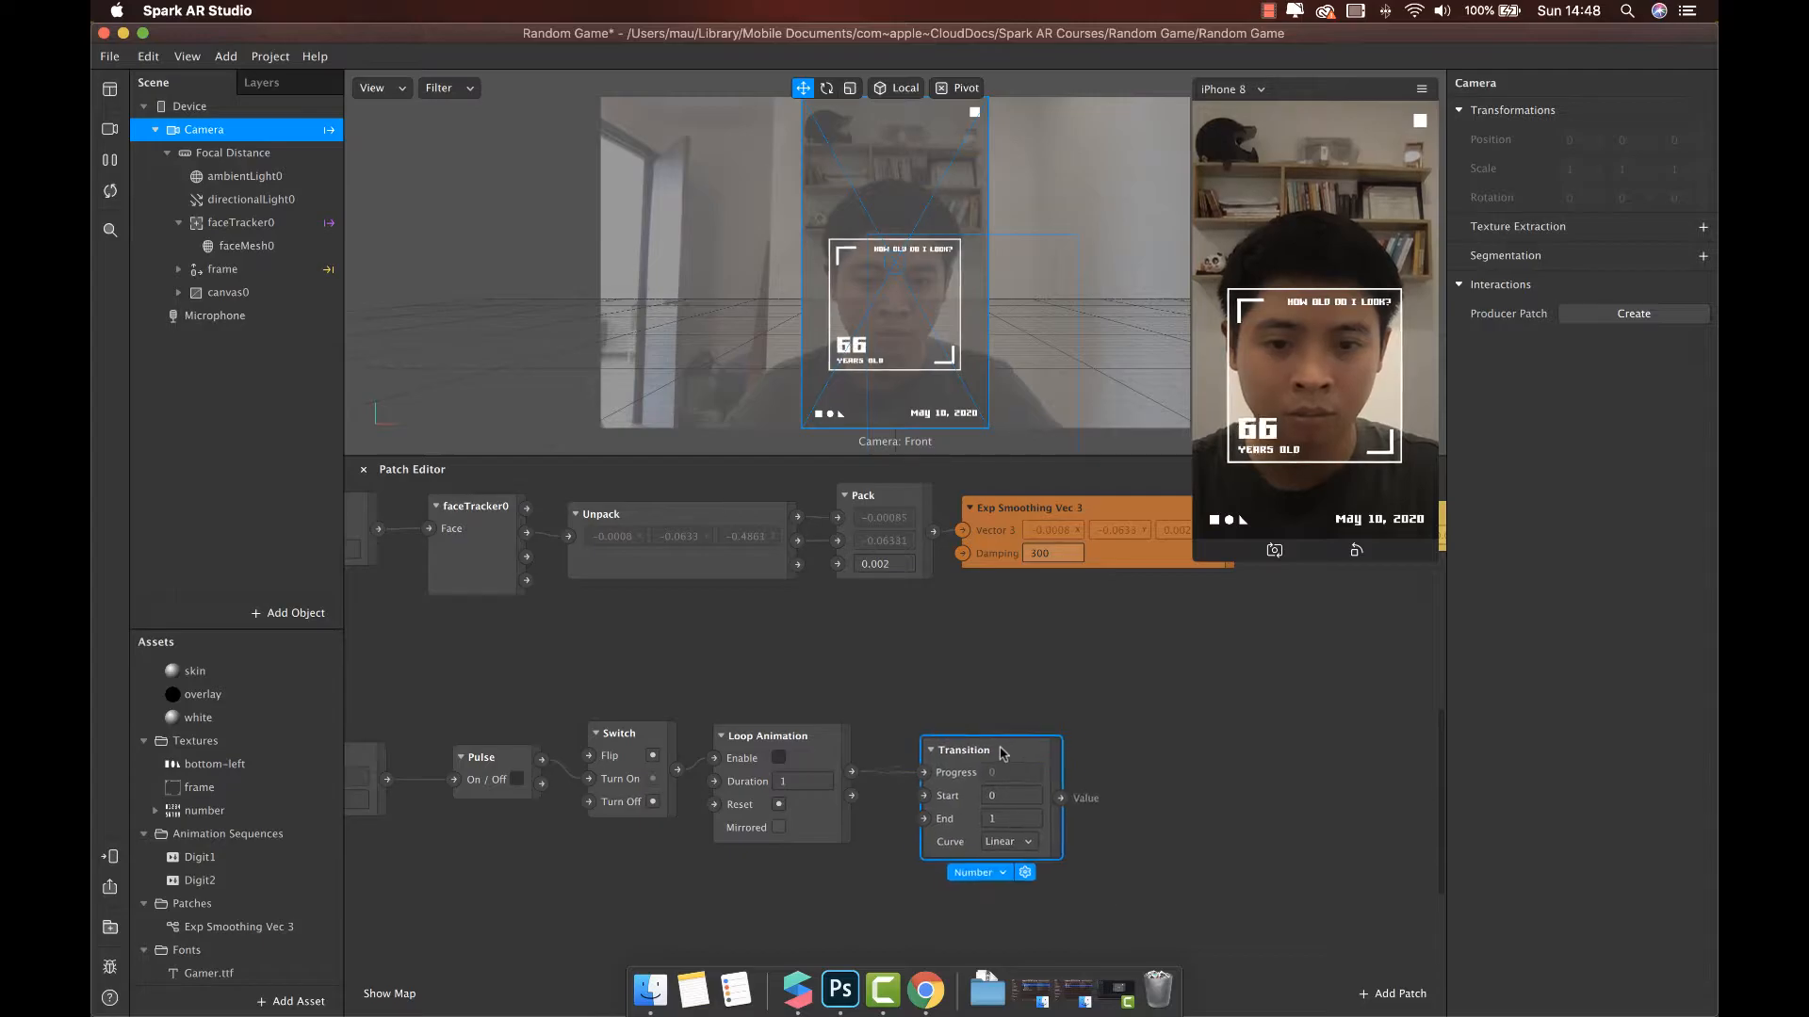
pyautogui.moveTo(1007, 757); pyautogui.dragTo(986, 749)
# Create a Current Frame patch for the Digit1 animation sequence and connect the Transition's Value output to it.
pyautogui.scroll(-1, 643, 600)
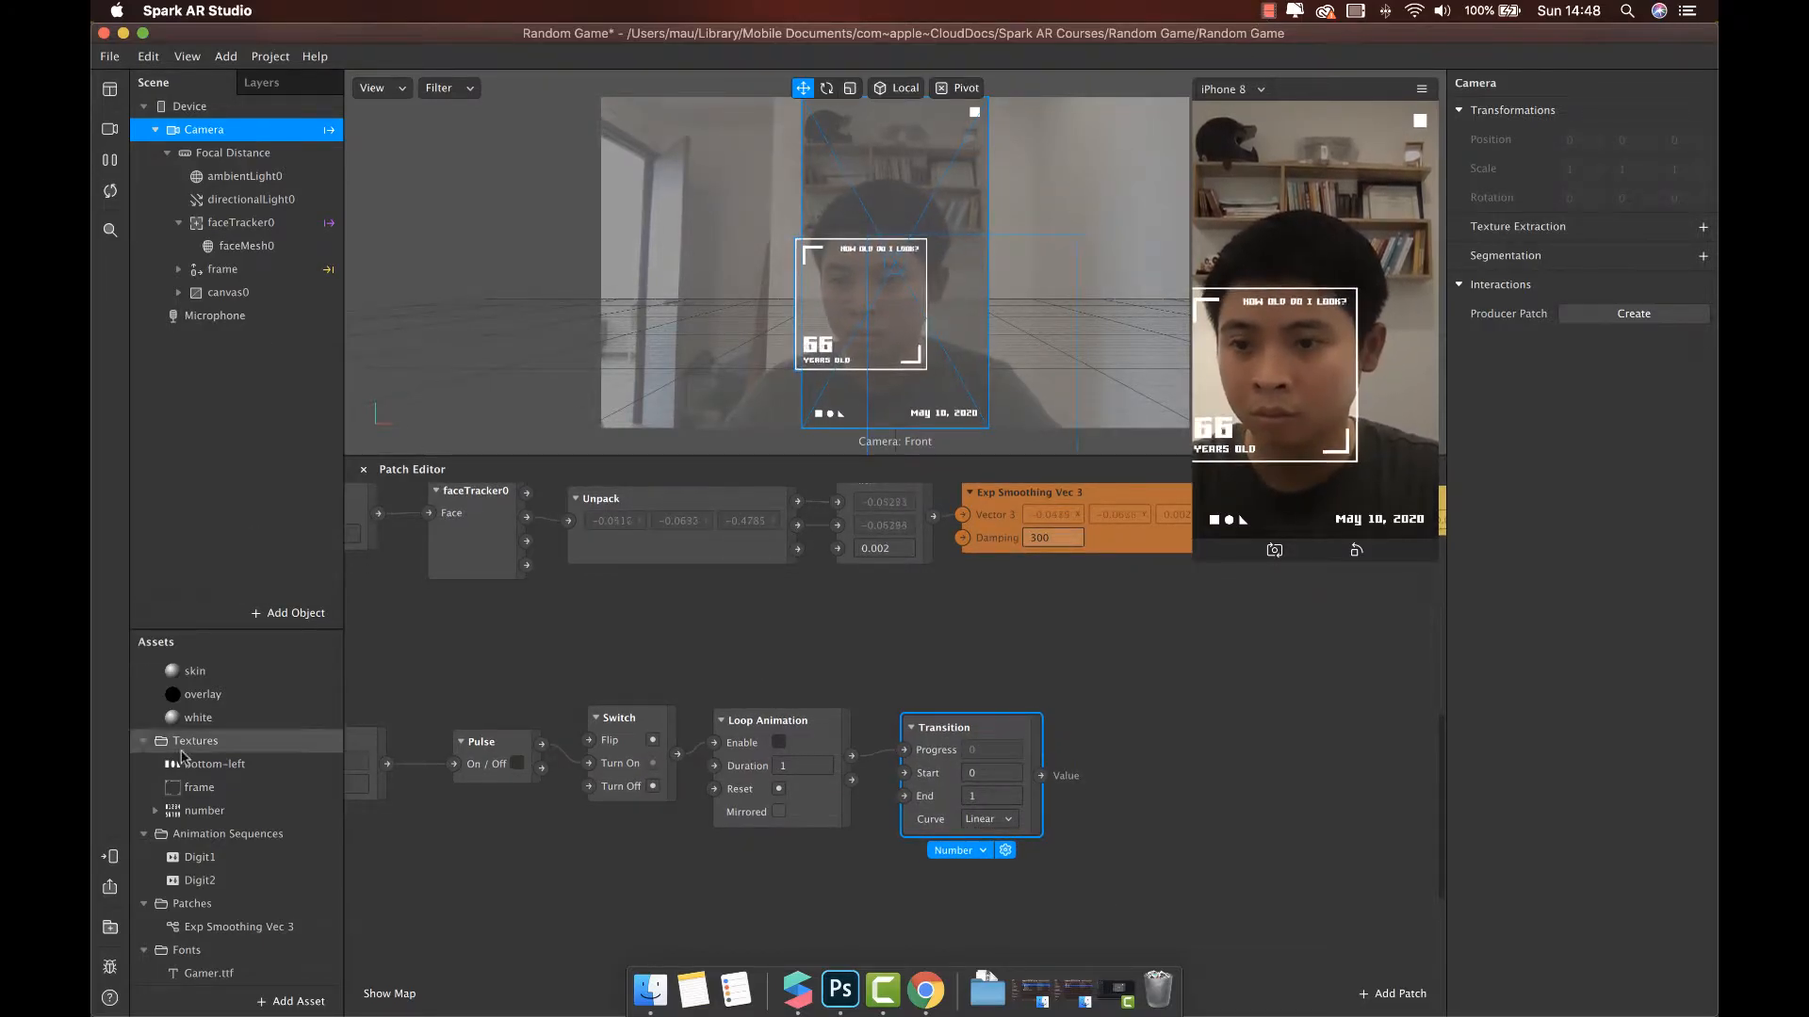
pyautogui.click(200, 859)
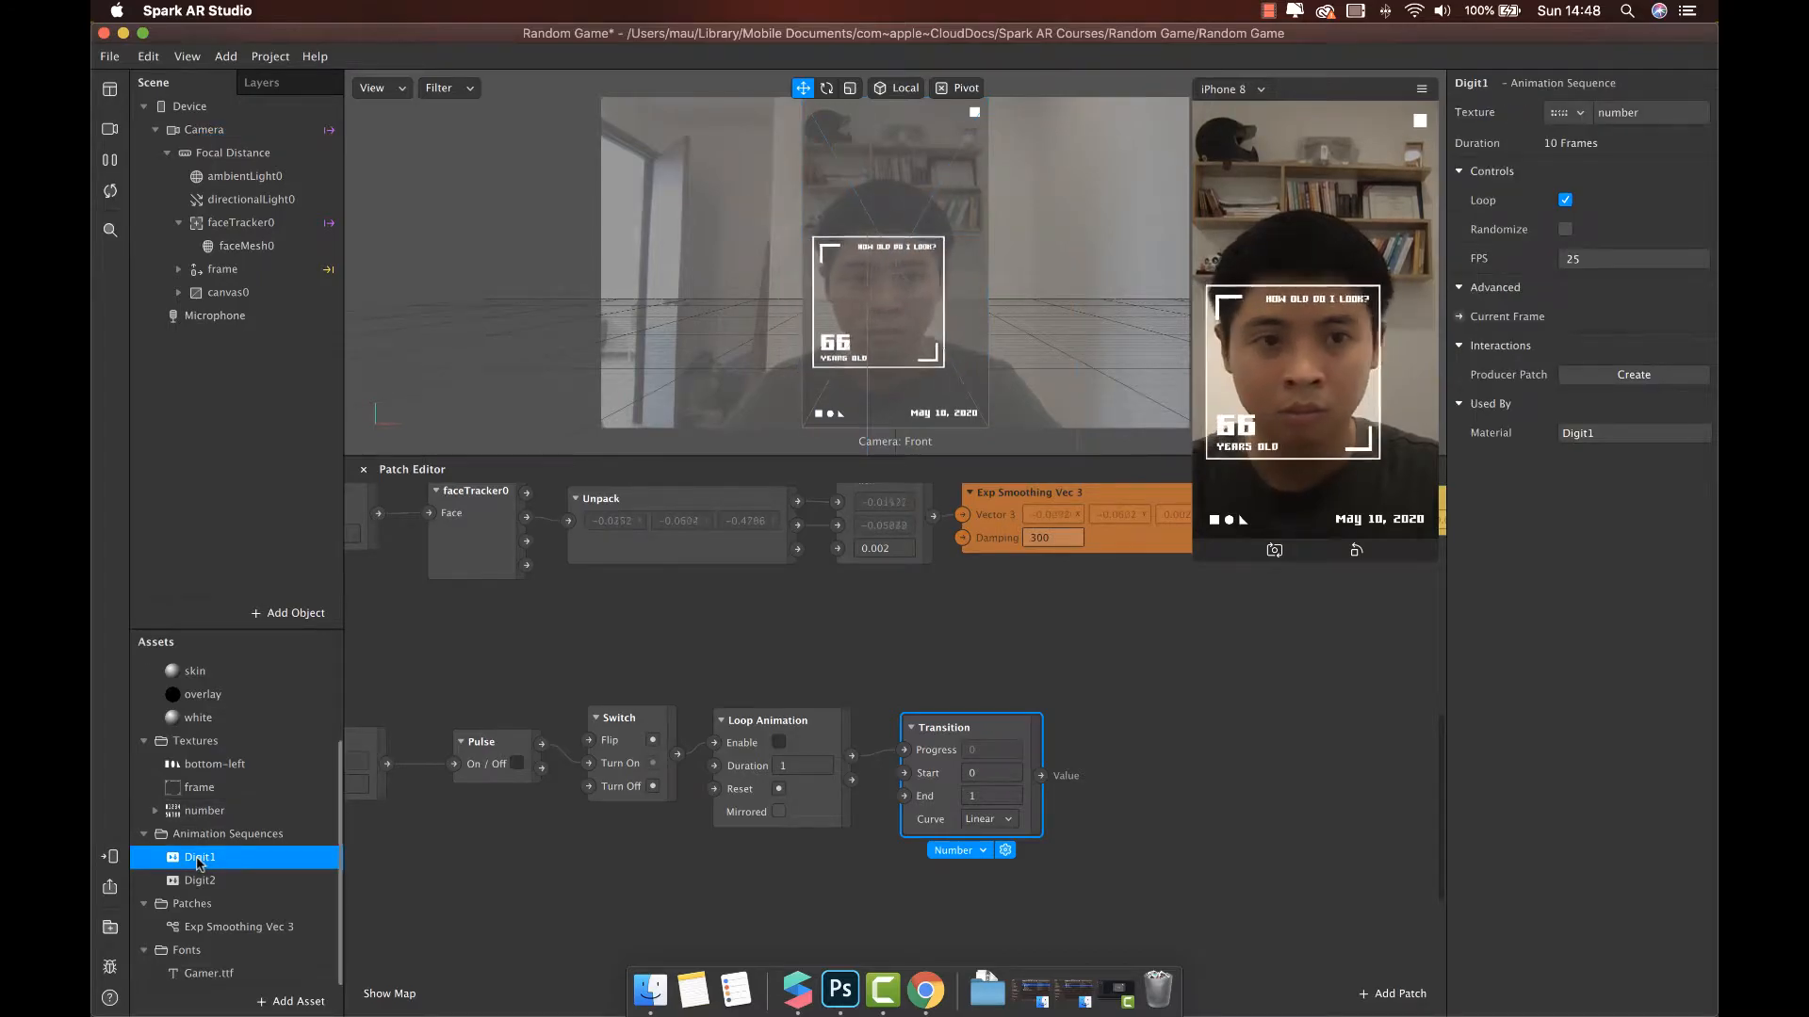
pyautogui.click(1458, 317)
pyautogui.moveTo(936, 759); pyautogui.dragTo(1142, 746)
pyautogui.moveTo(1042, 776); pyautogui.dragTo(1095, 778)
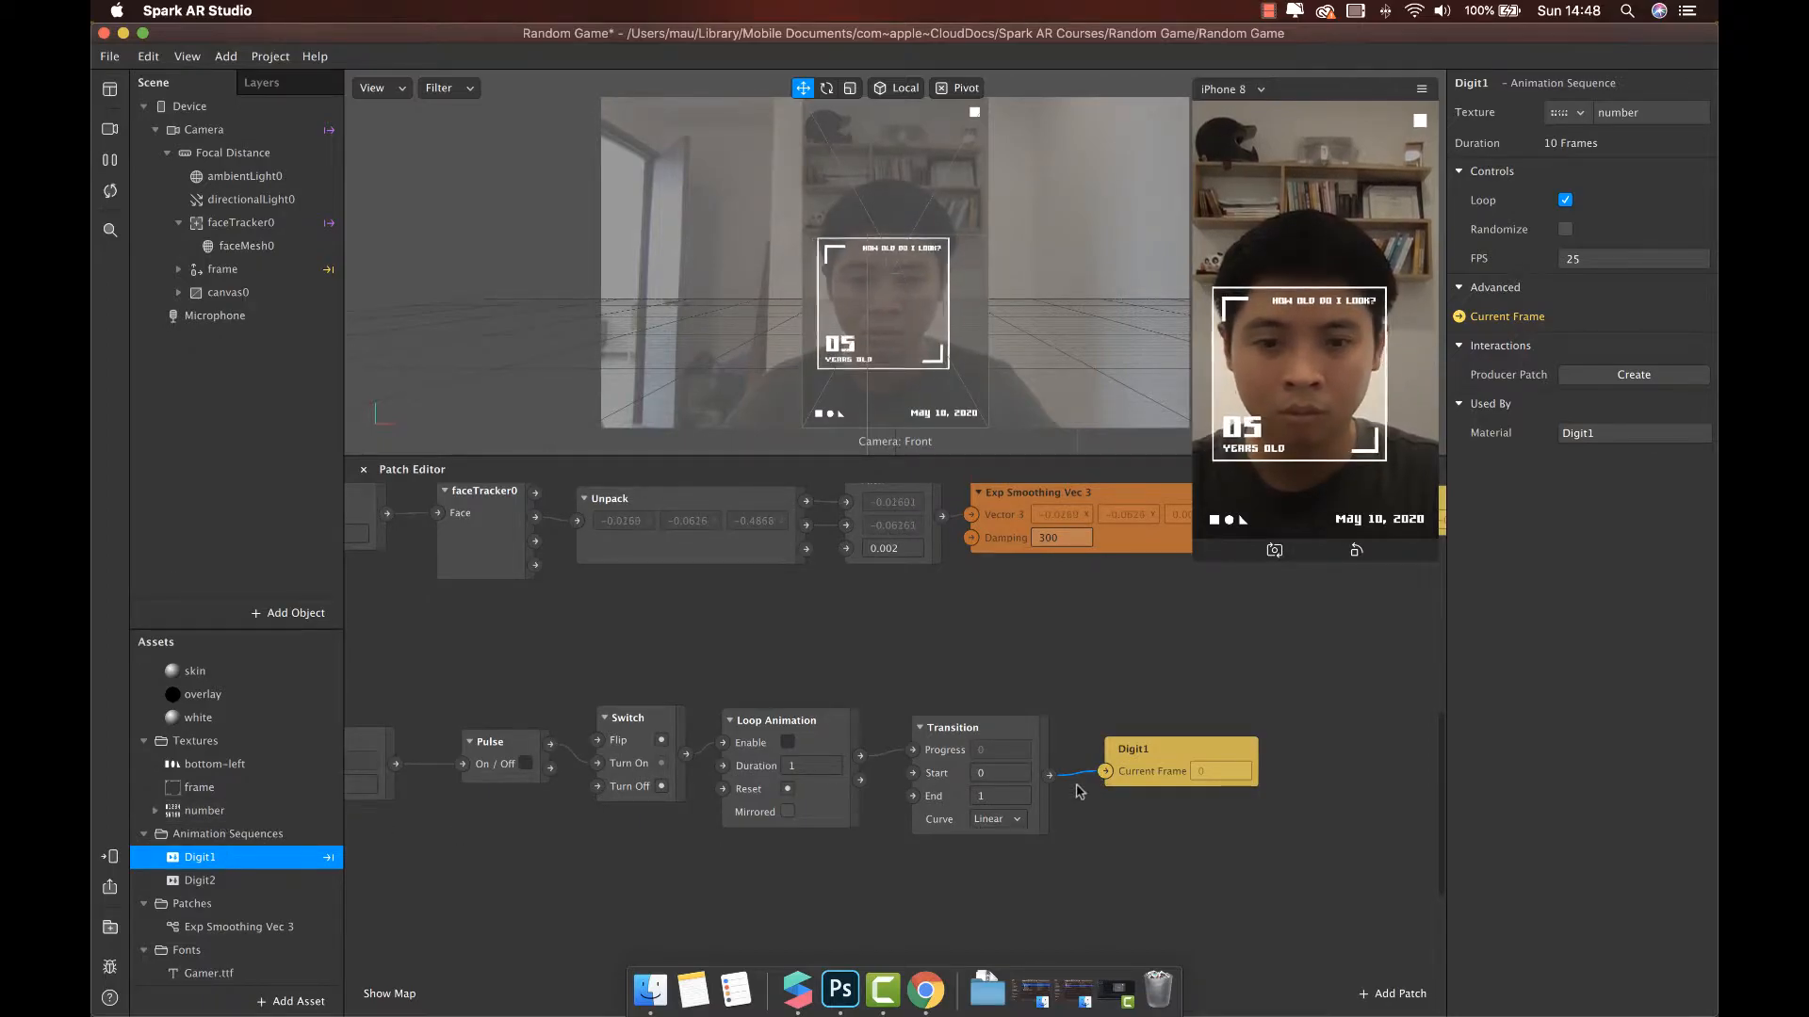
# Set the Transition patch's End value to 10.
pyautogui.click(1003, 796)
pyautogui.write('0')
pyautogui.press('Return')
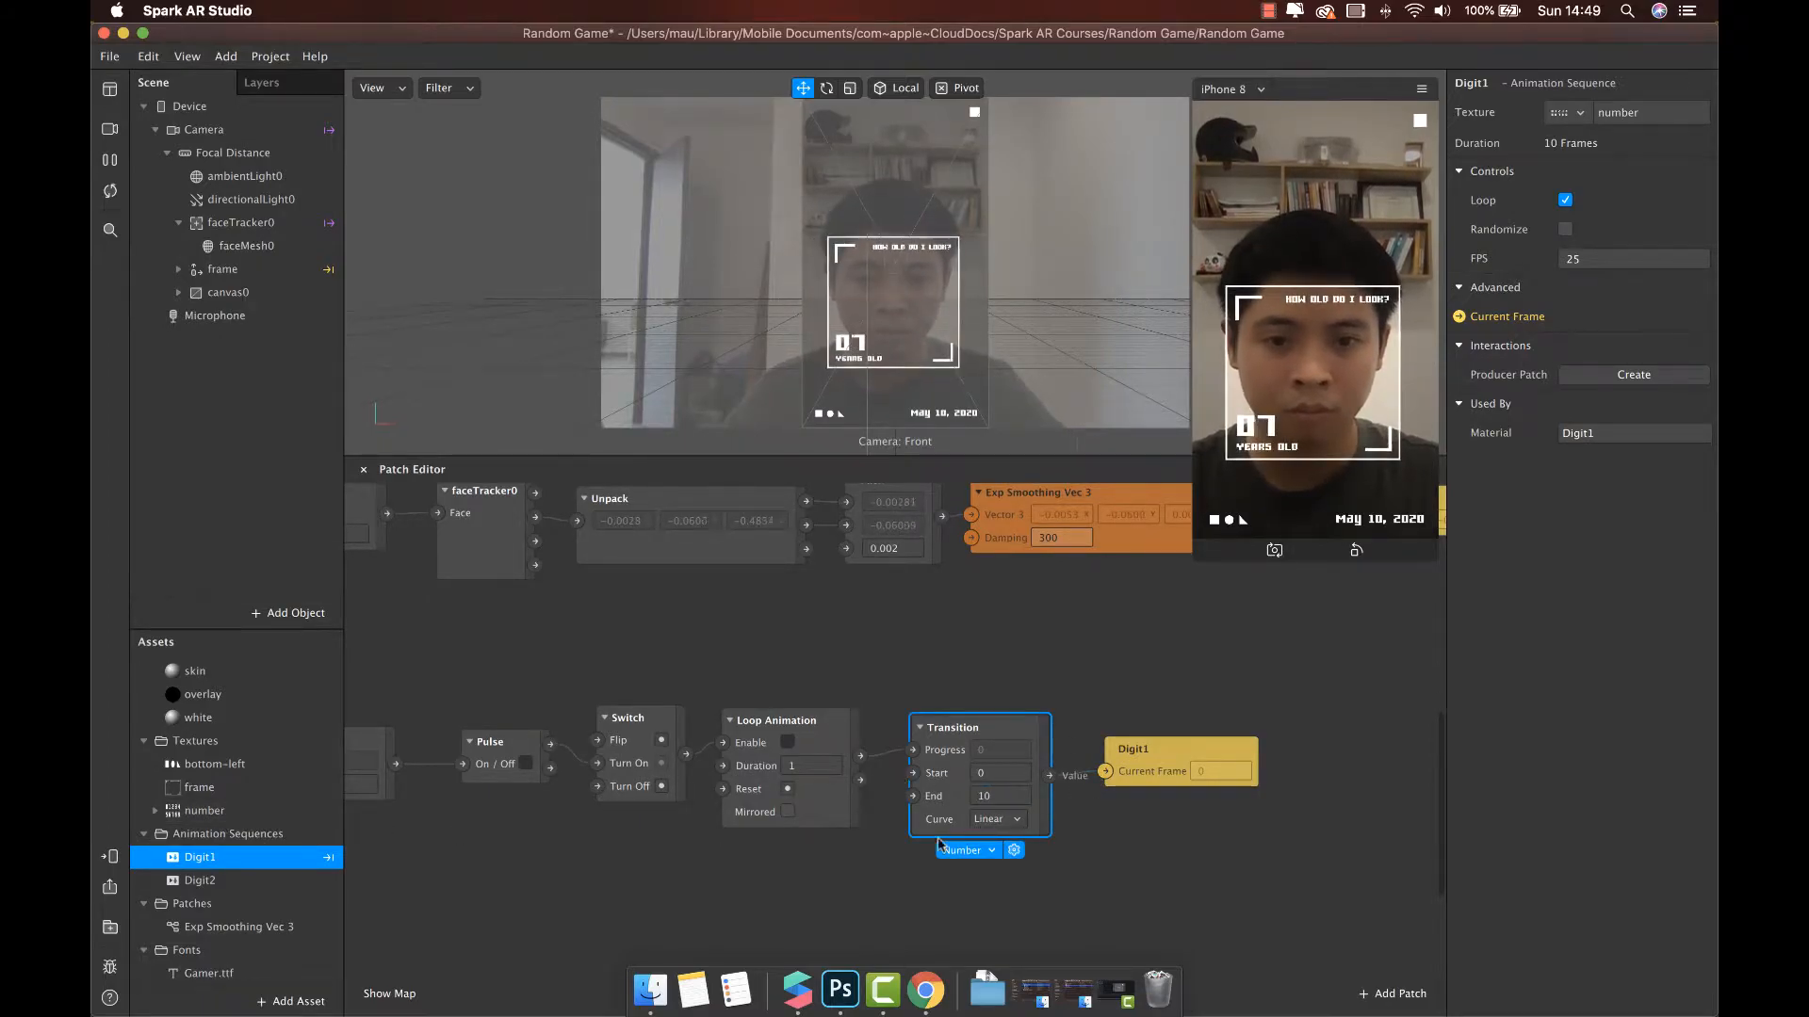
# Disconnect the Delay patch from Pulse and turn Pulse's On / Off on to preview the looping digit.
pyautogui.hscroll(-5, 1074, 766)
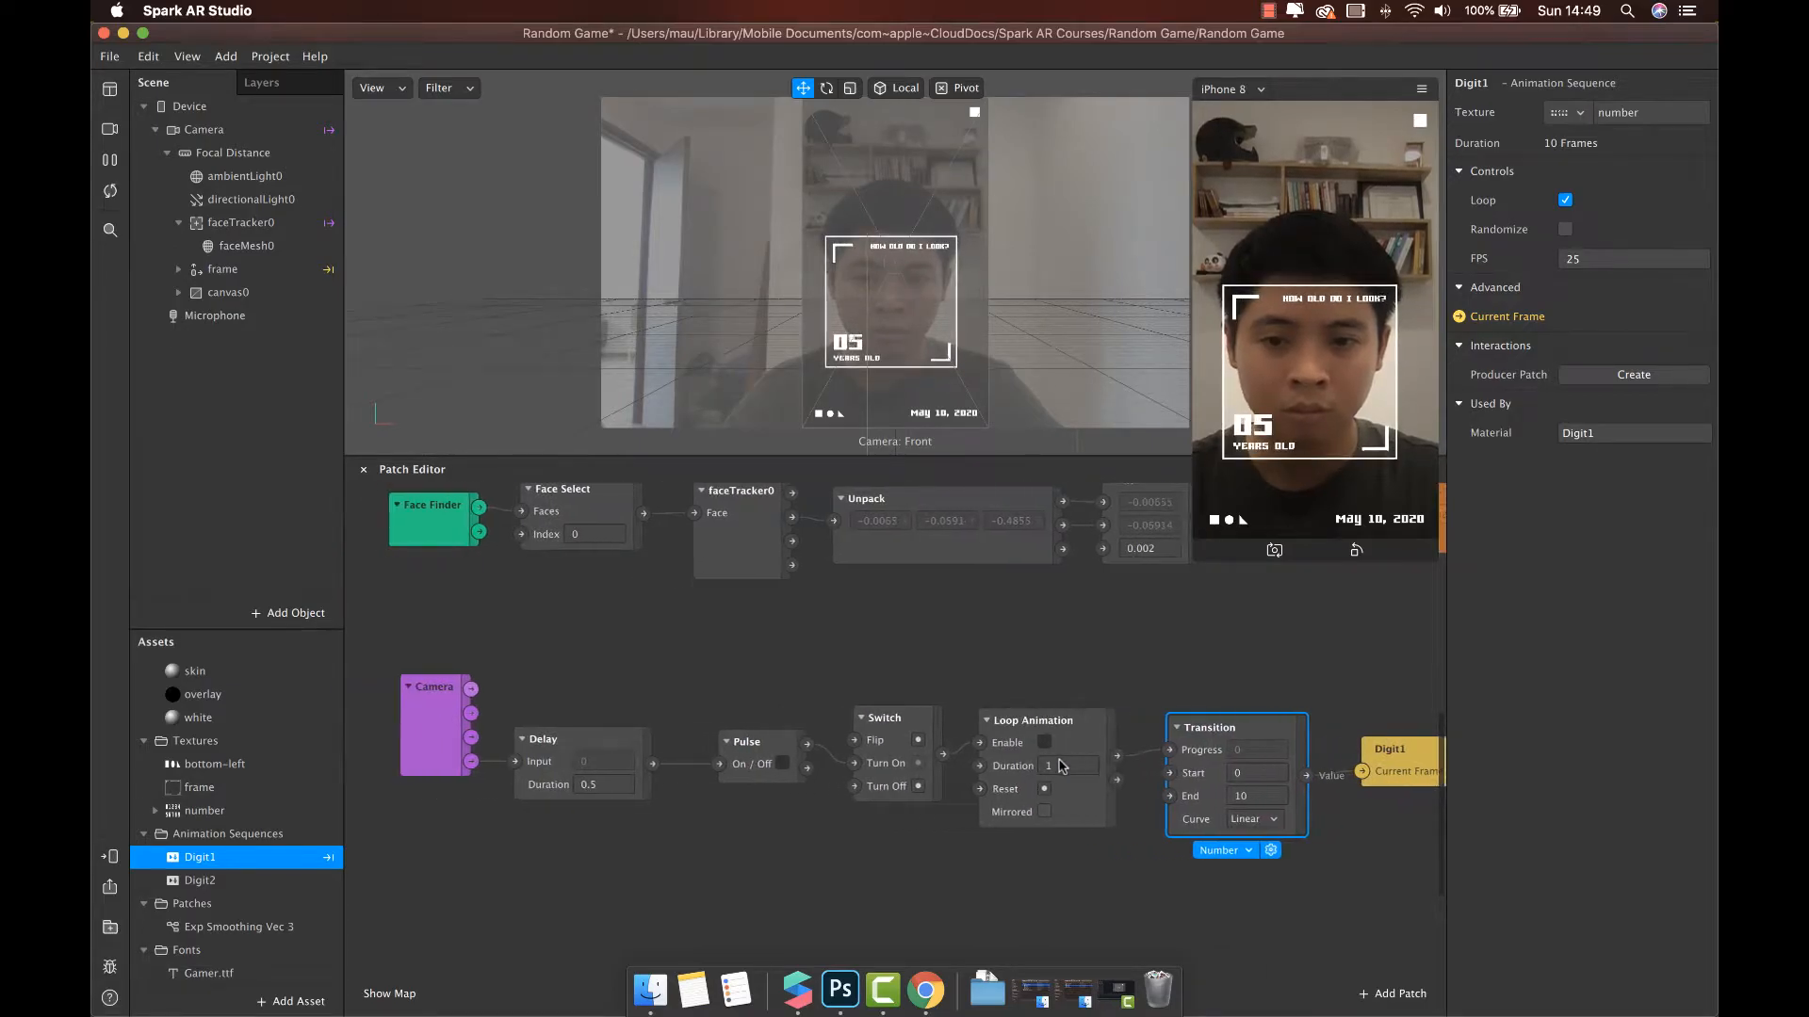
pyautogui.hscroll(3, 721, 767)
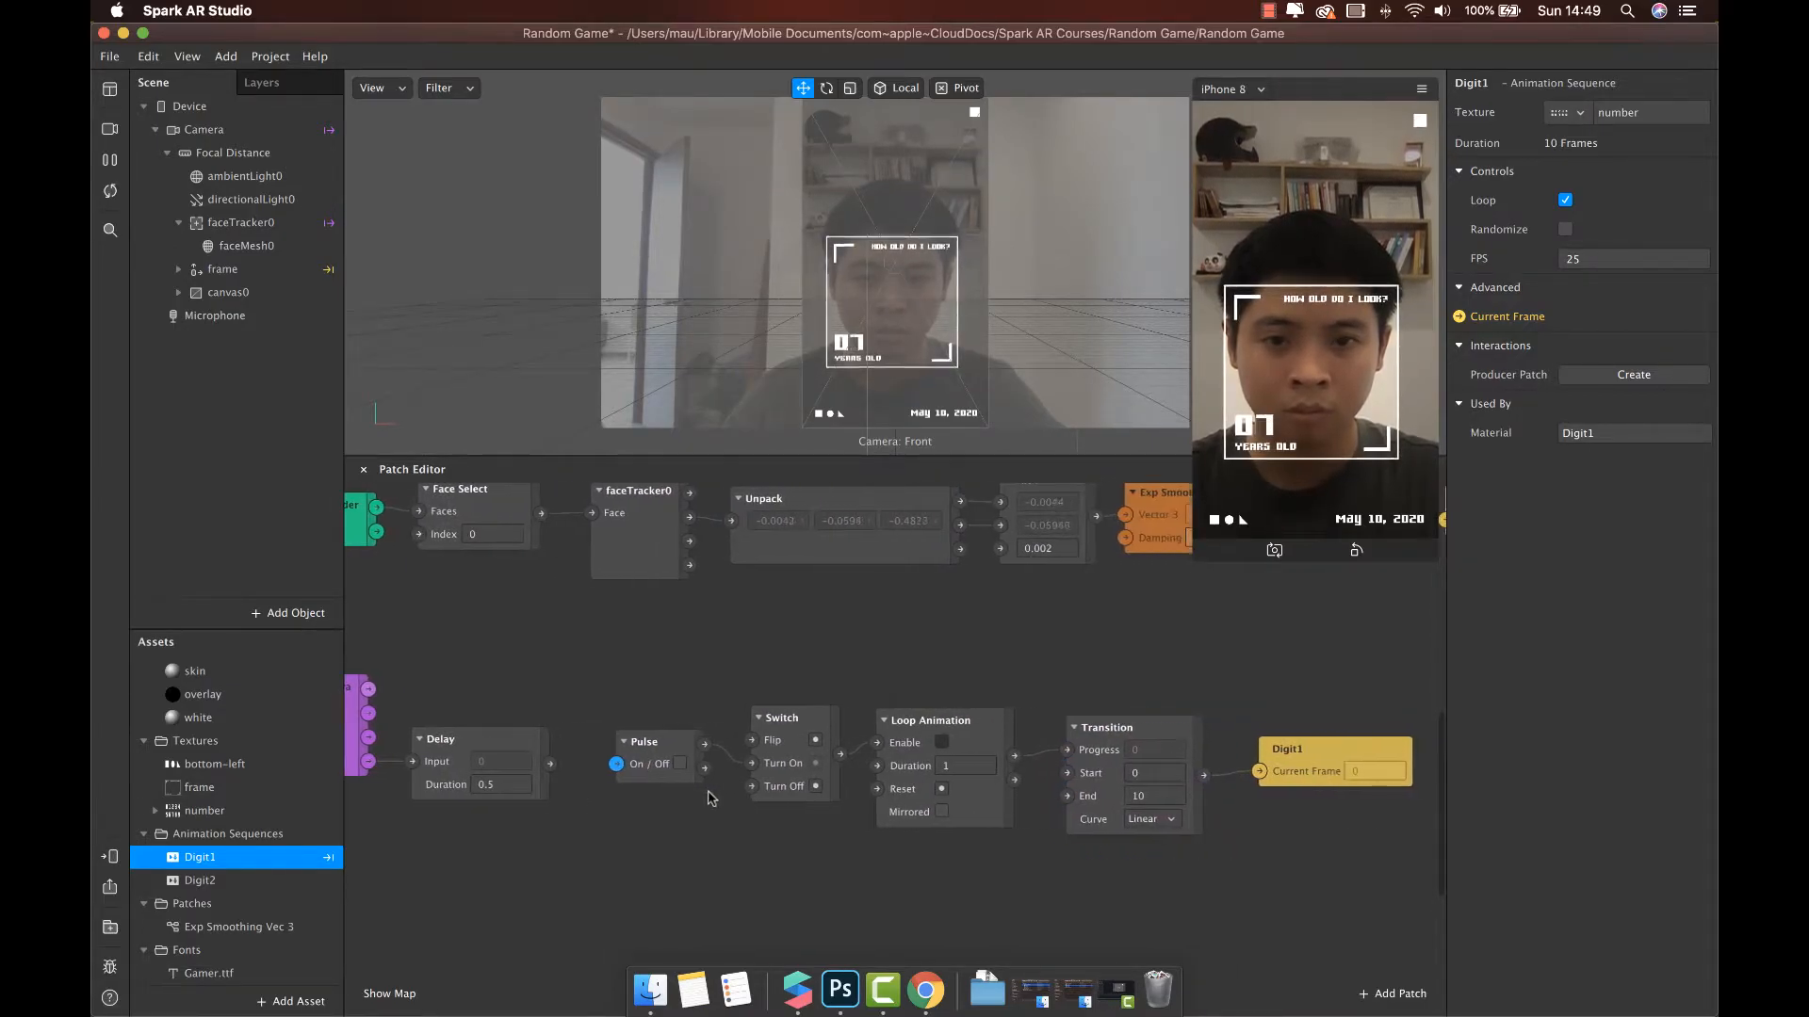
pyautogui.click(644, 765)
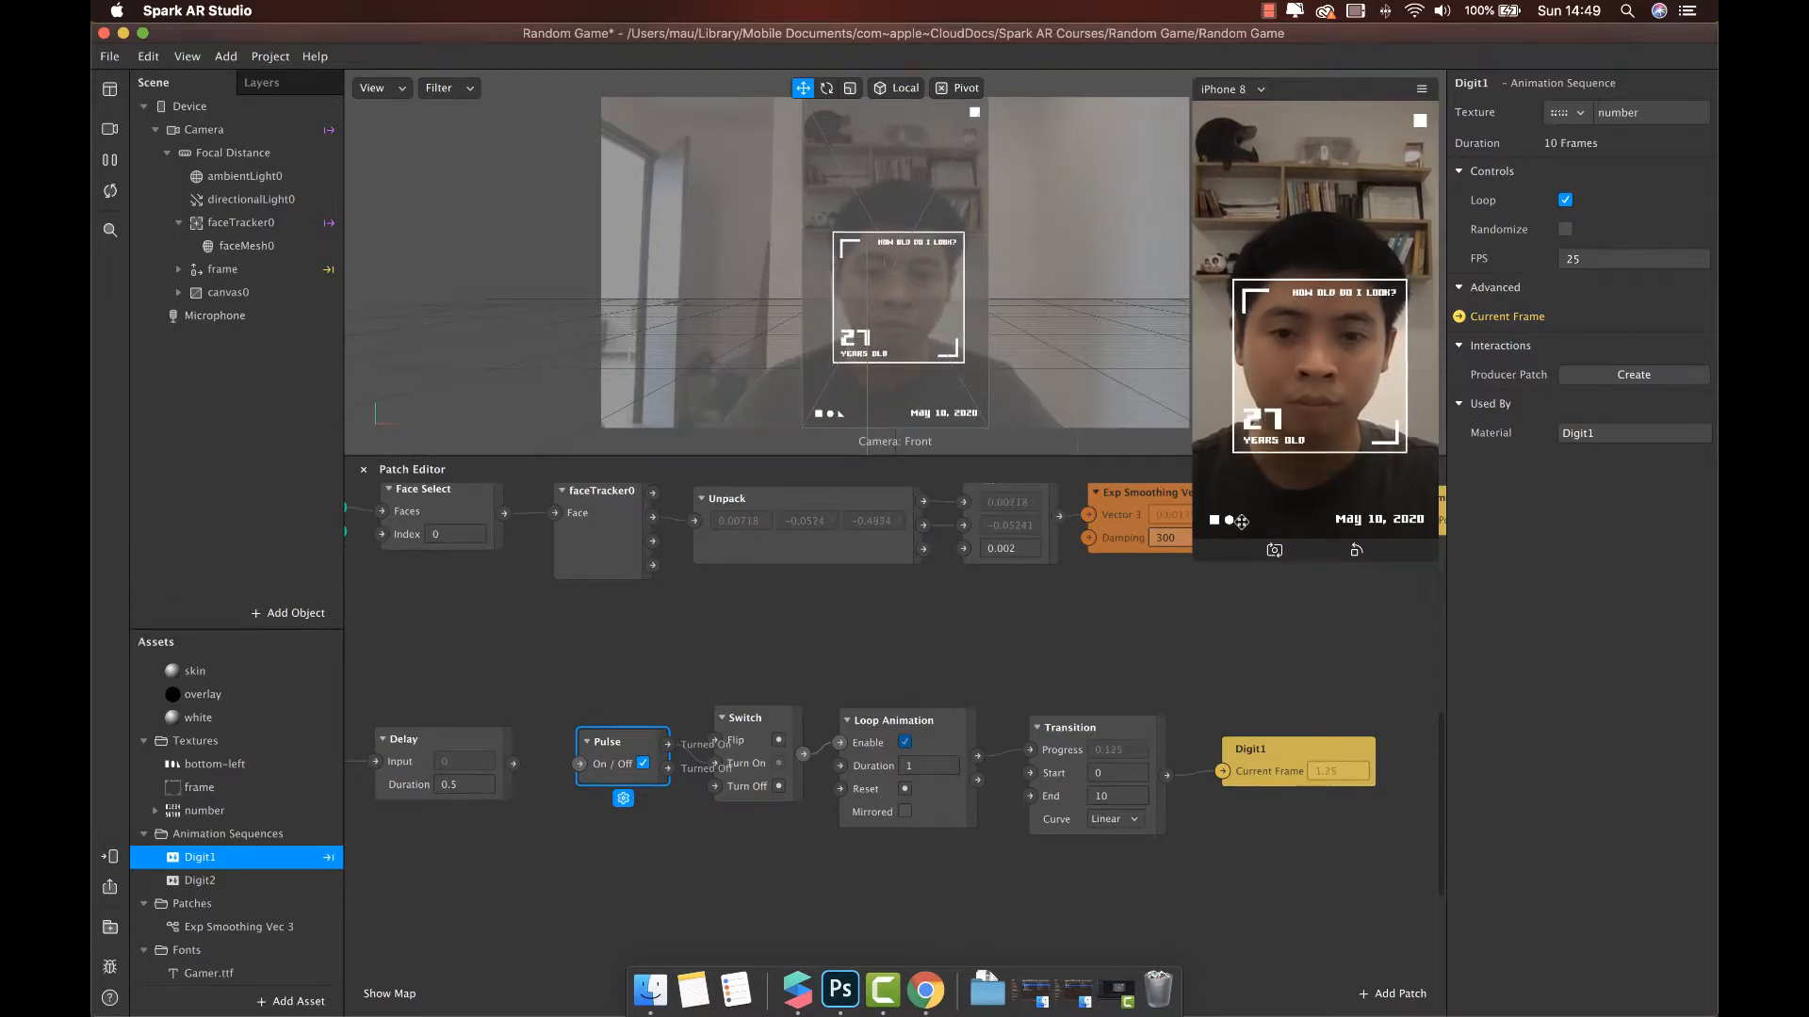
# Create a Current Frame patch for the Digit2 animation sequence and place it below the Digit1 patch.
pyautogui.scroll(-3, 1140, 644)
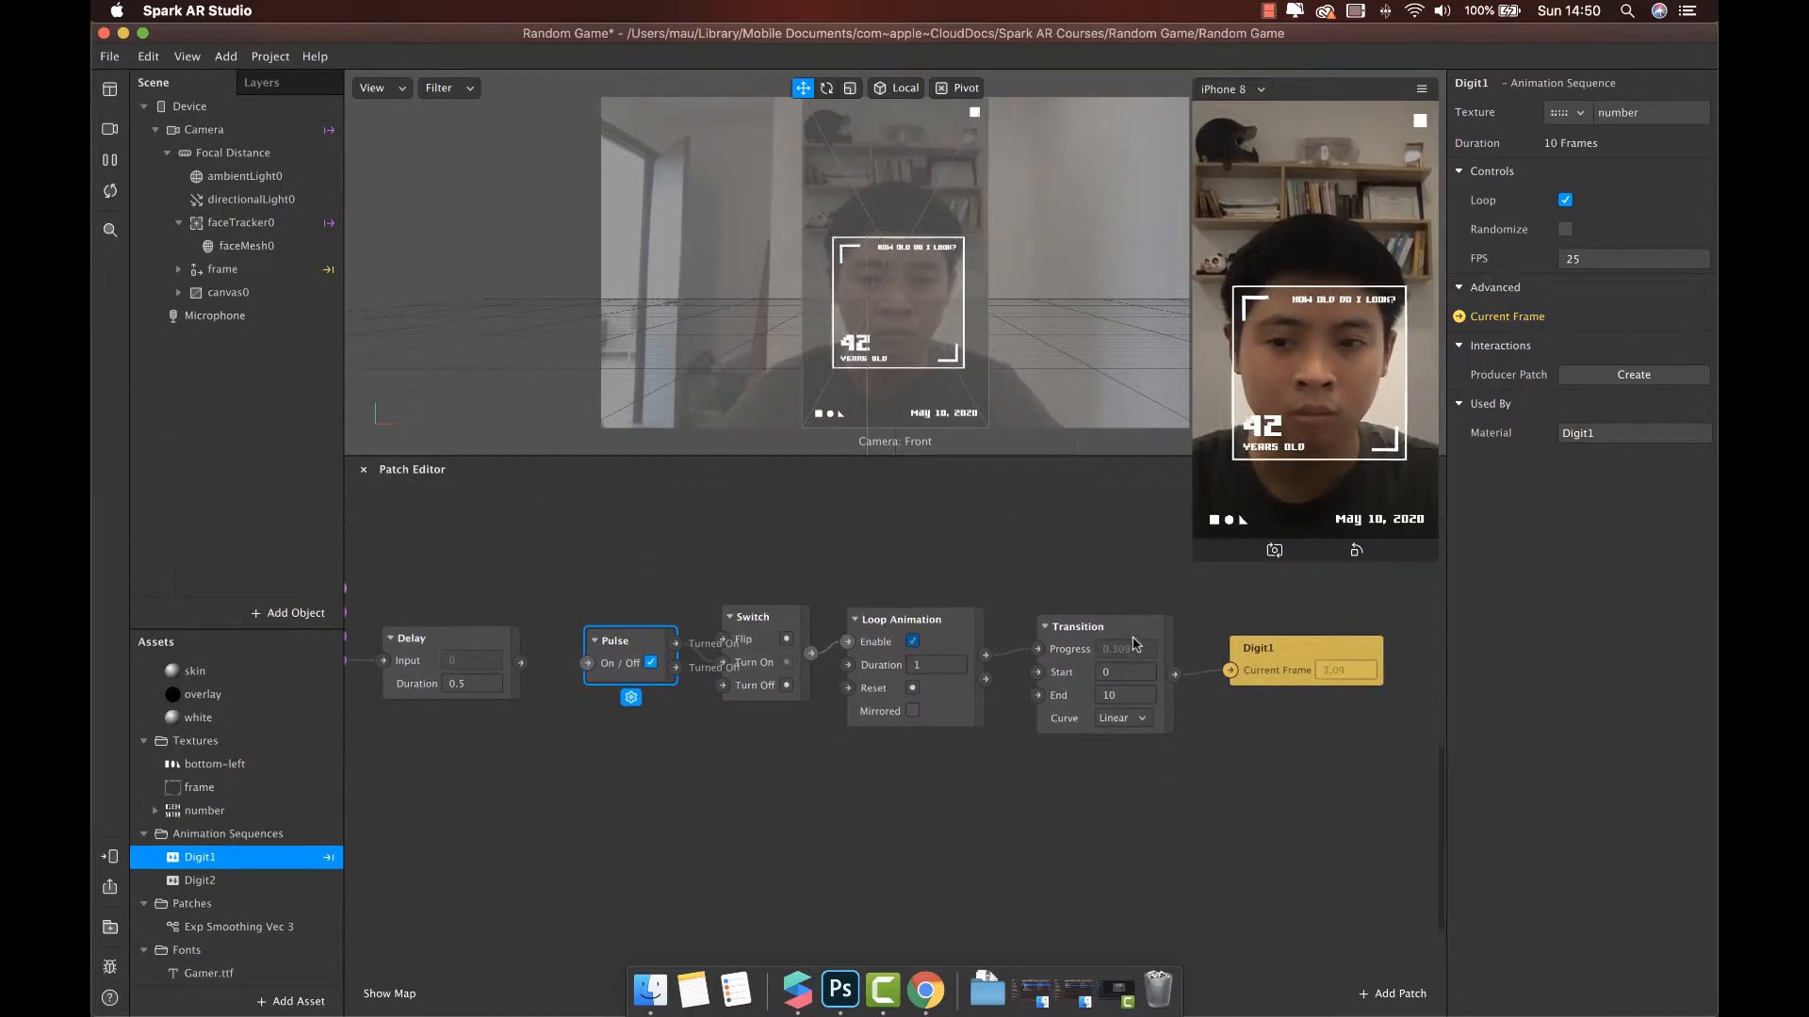
pyautogui.click(231, 882)
pyautogui.click(1459, 318)
pyautogui.moveTo(945, 770); pyautogui.dragTo(1278, 761)
# Duplicate the Transition patch below the original, keep it fed by the loop's Progress, and connect its Value to Digit2's Current Frame.
pyautogui.click(1124, 626)
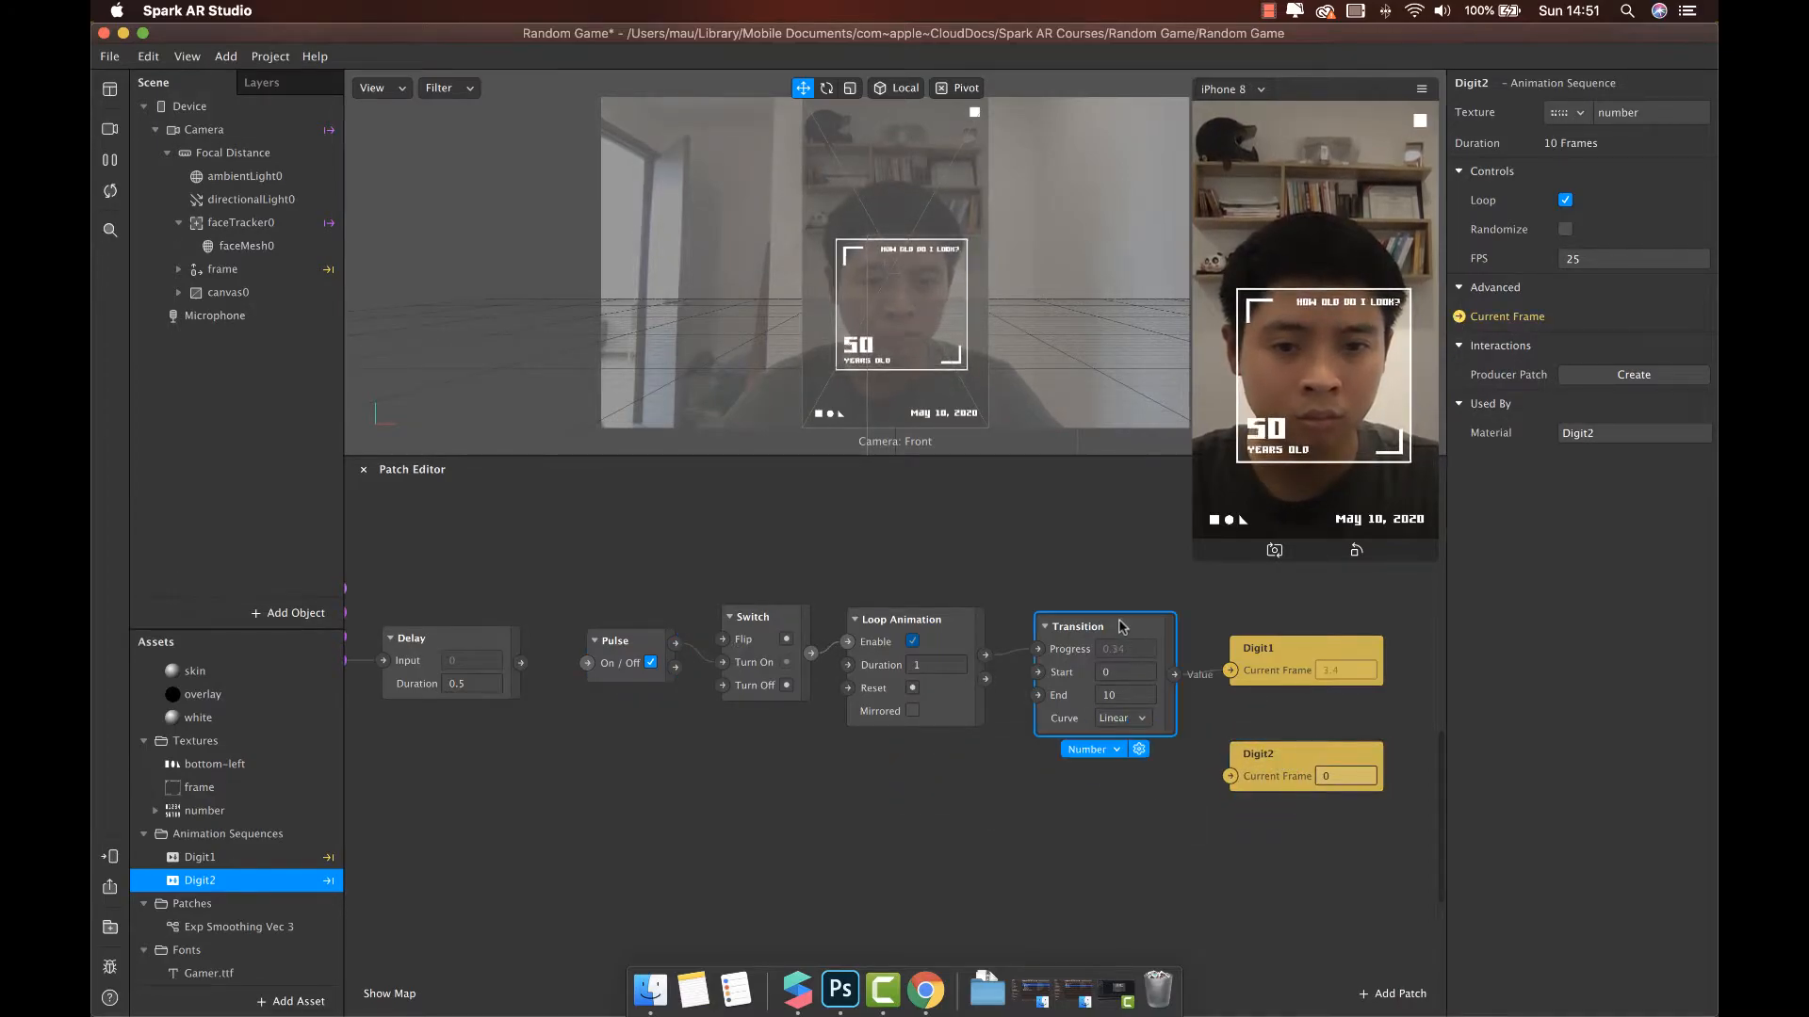
pyautogui.press('super+d')
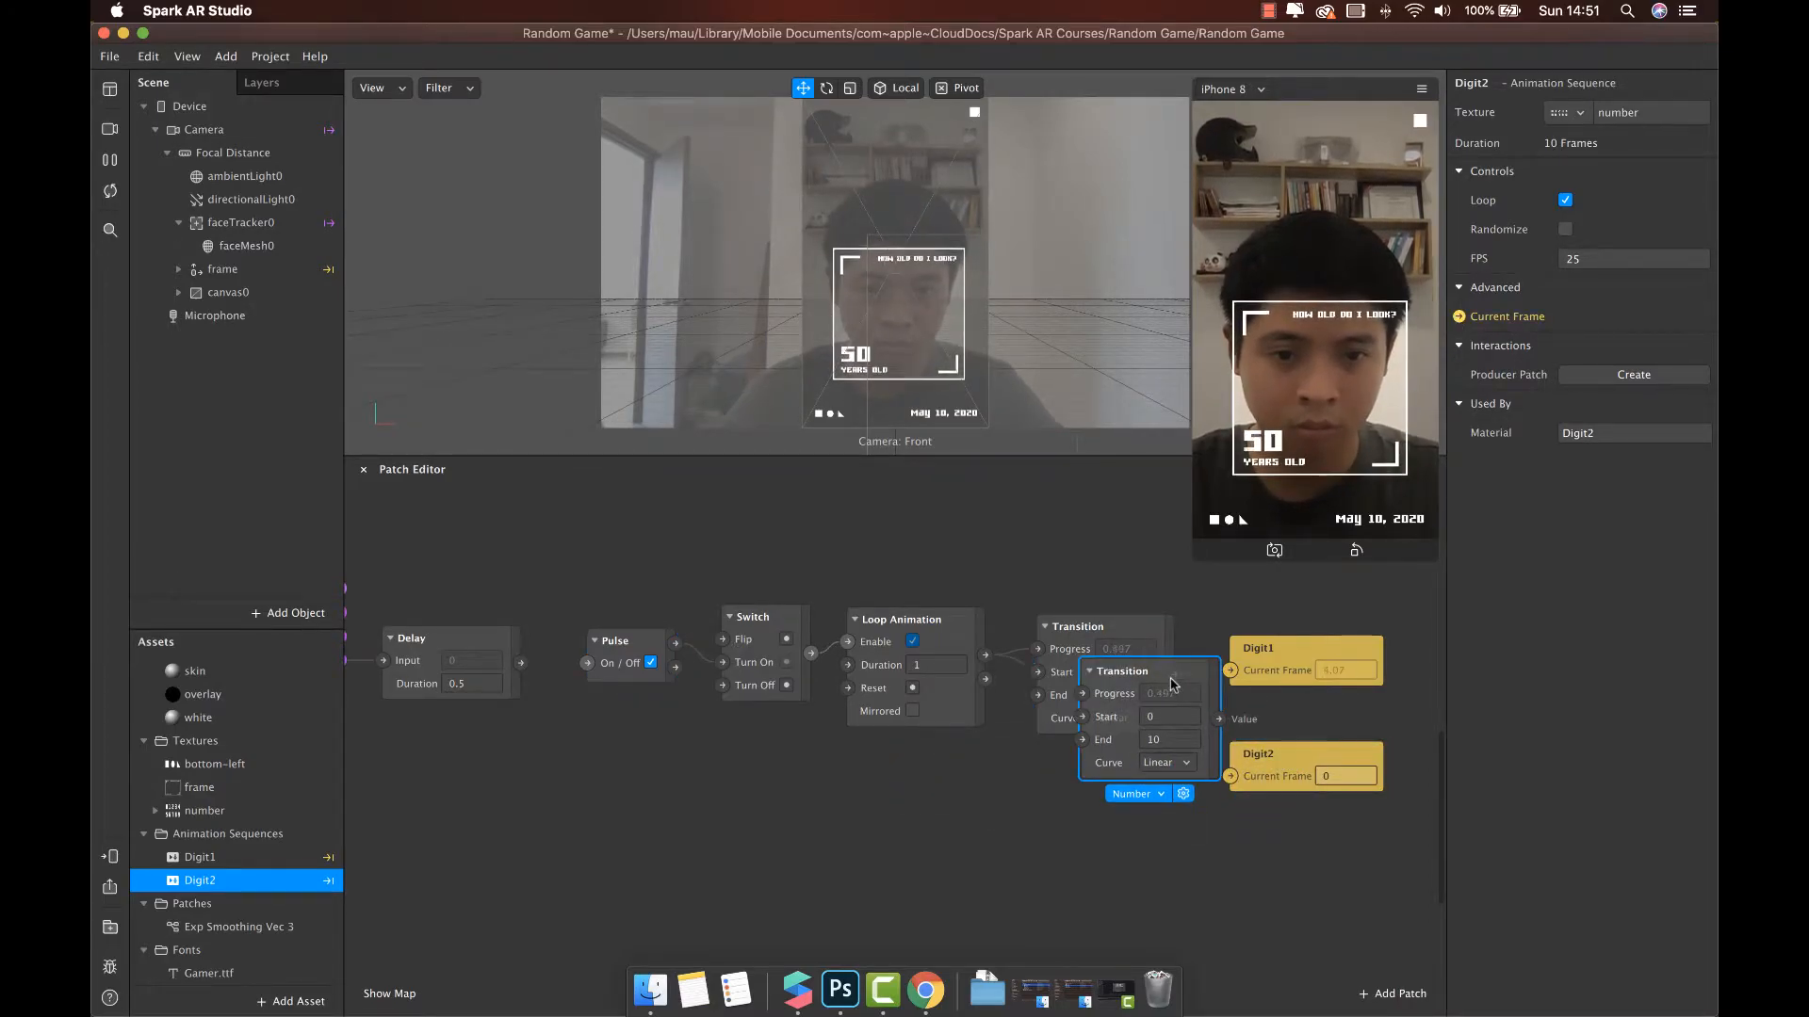
pyautogui.moveTo(1173, 685); pyautogui.dragTo(1231, 778)
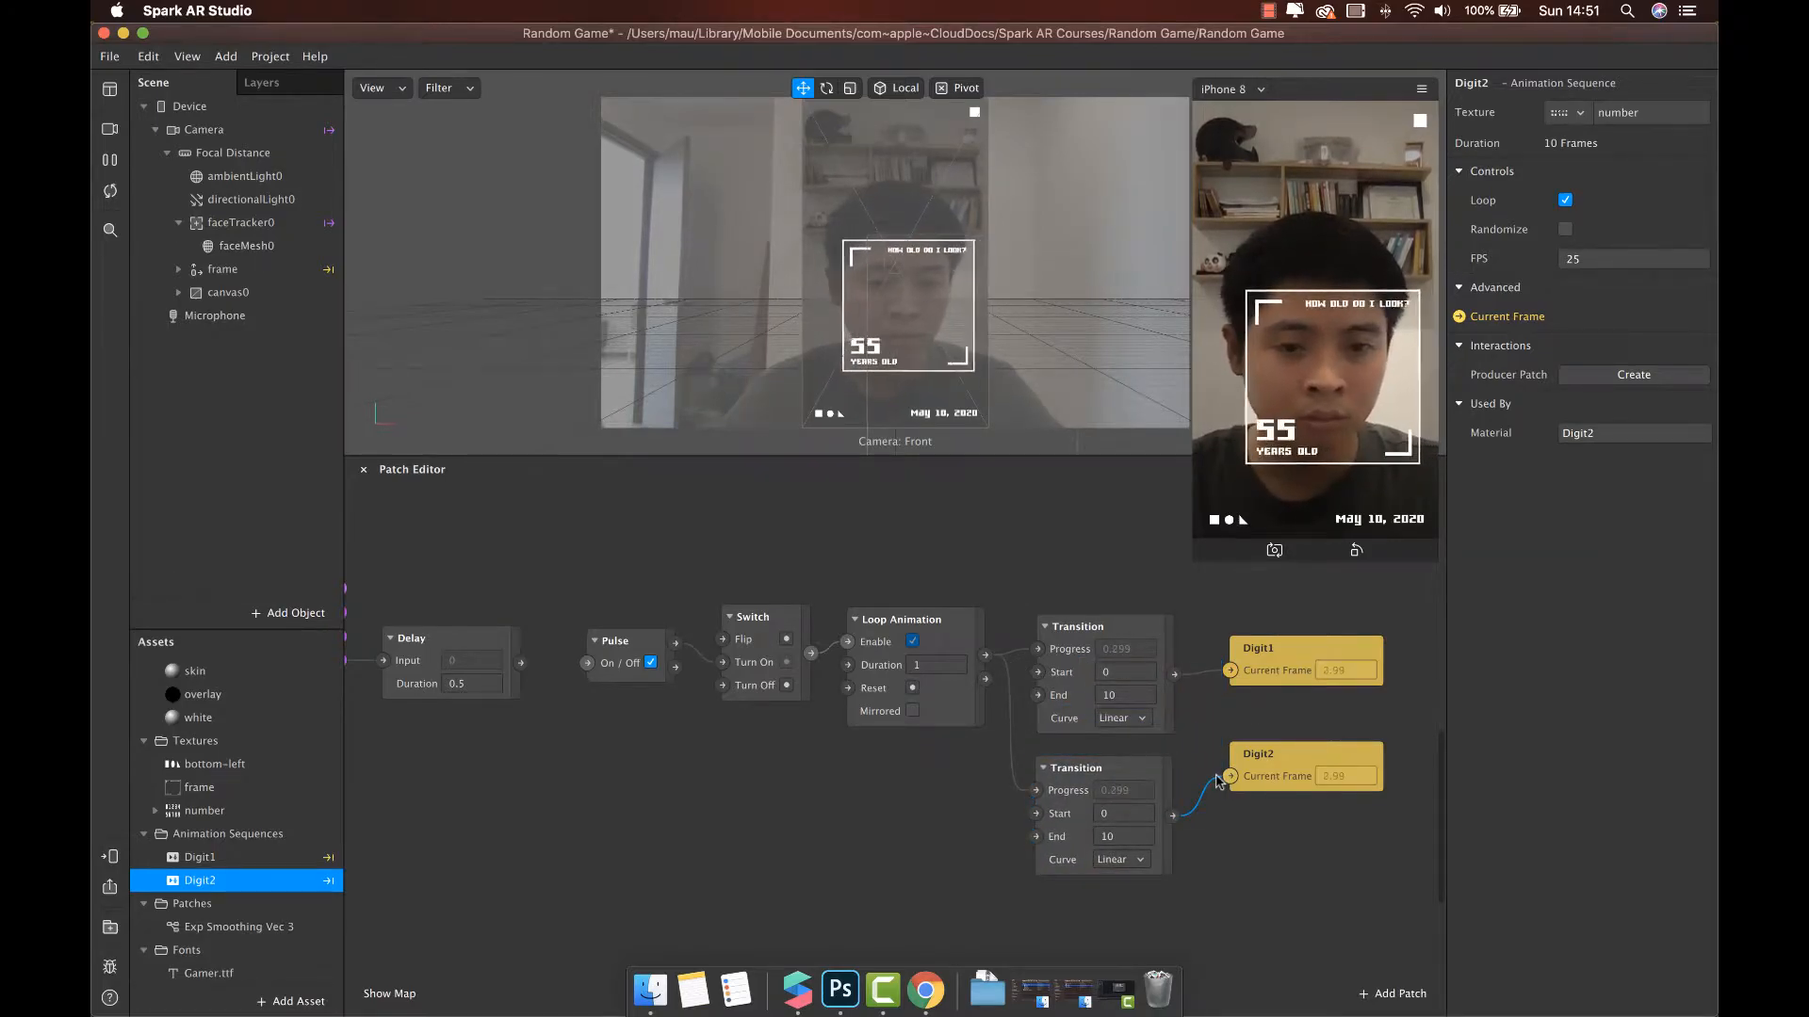
# Set the Digit2 Transition's Start value to 10 and its End value to 1.
pyautogui.click(1119, 813)
pyautogui.write('10')
pyautogui.click(1149, 836)
pyautogui.press('Return')
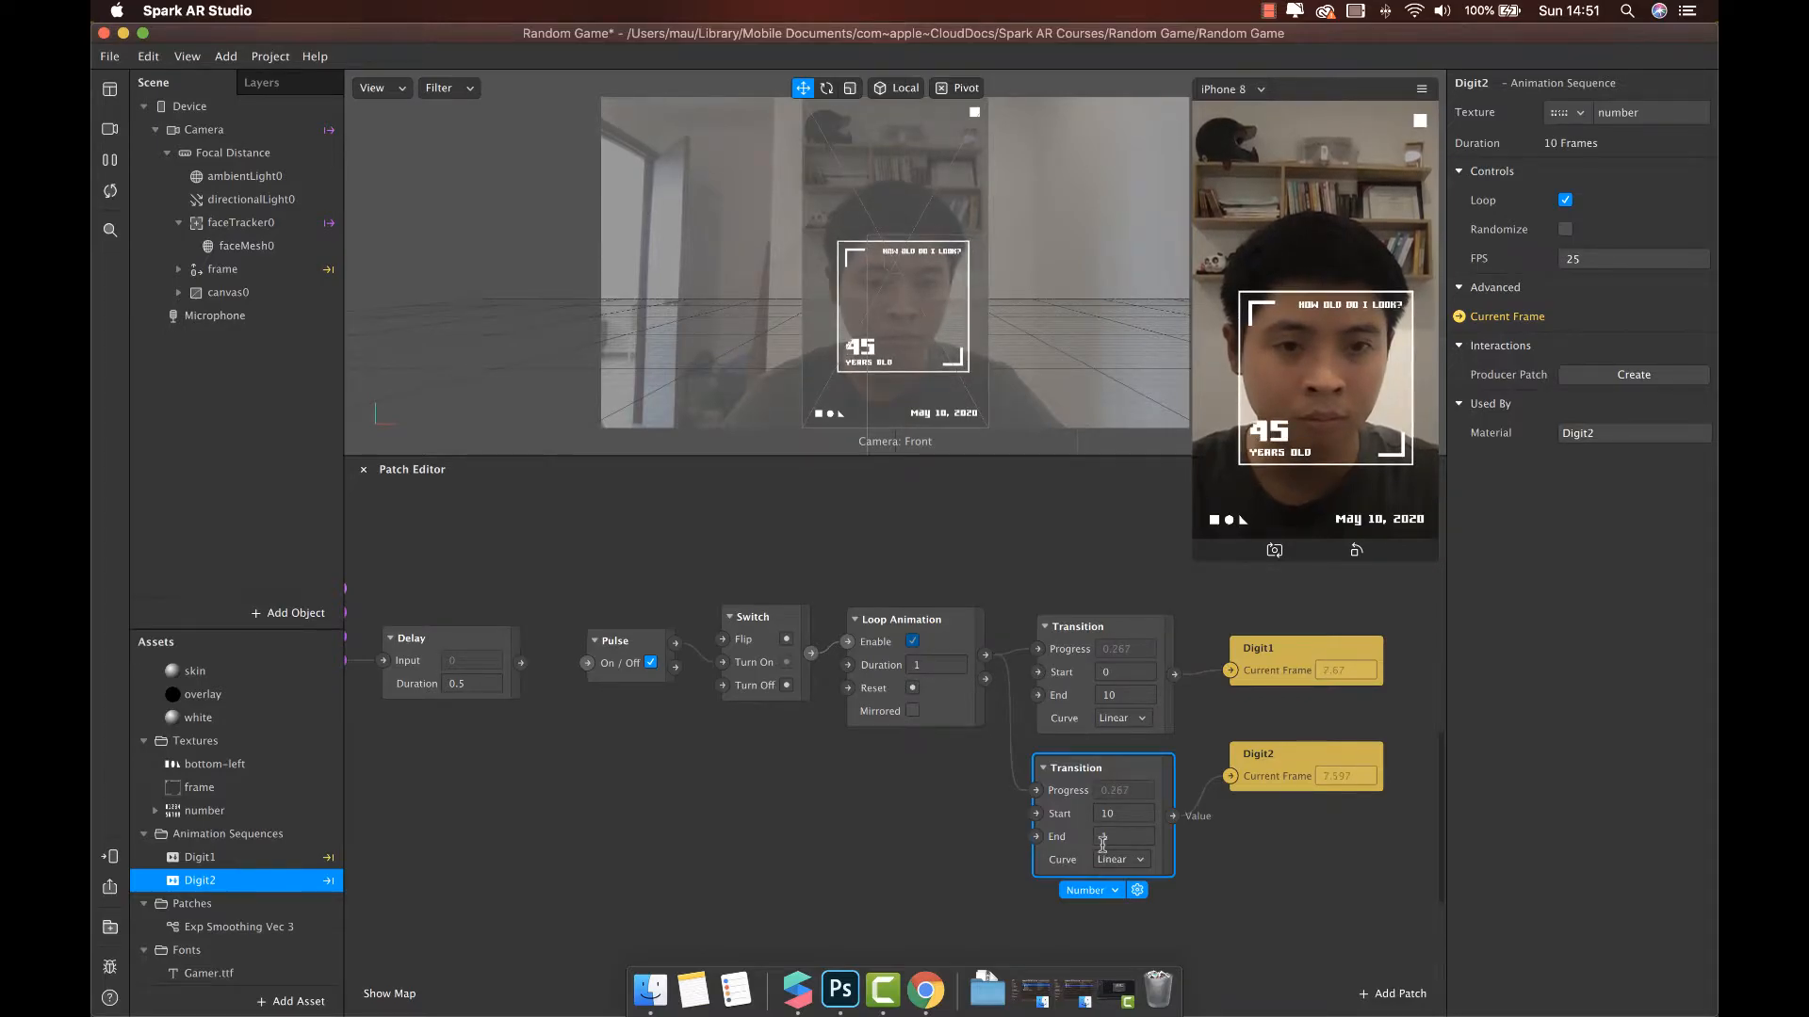
# Set the Loop Animation patch's Duration to 0.7.
pyautogui.click(949, 667)
pyautogui.write('.2')
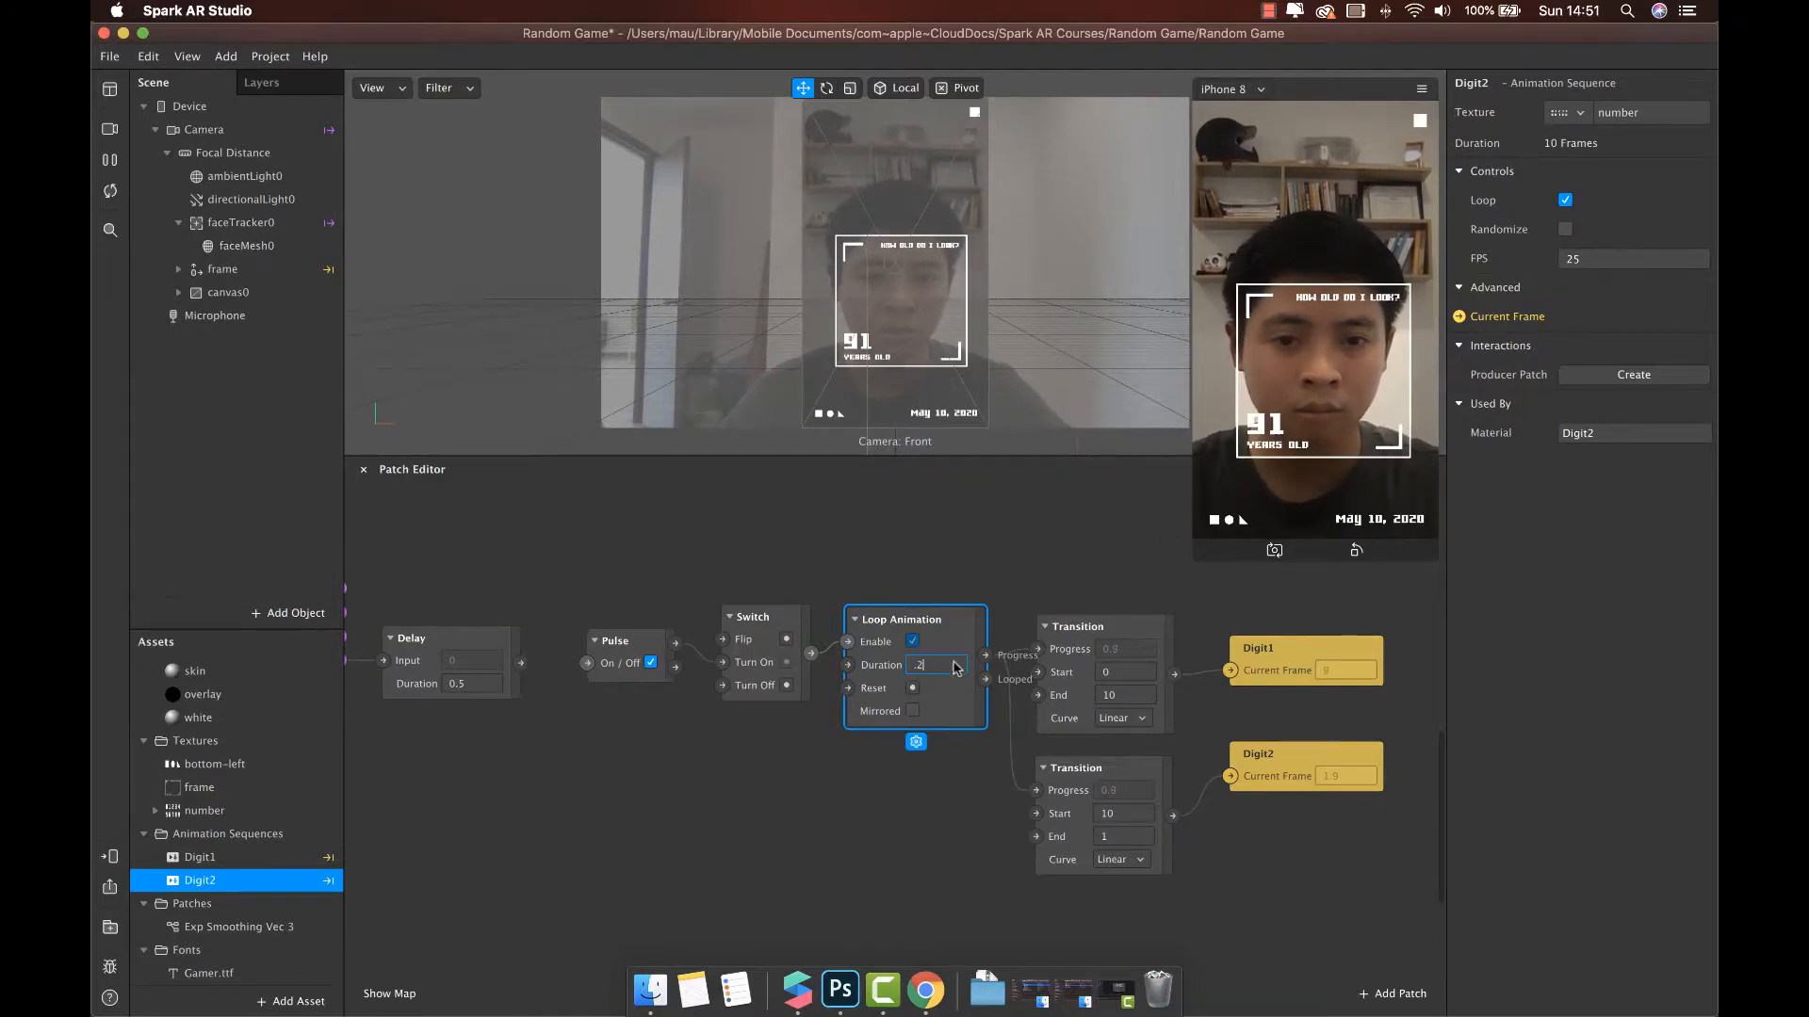
pyautogui.click(942, 665)
pyautogui.write('0.7')
pyautogui.press('Return')
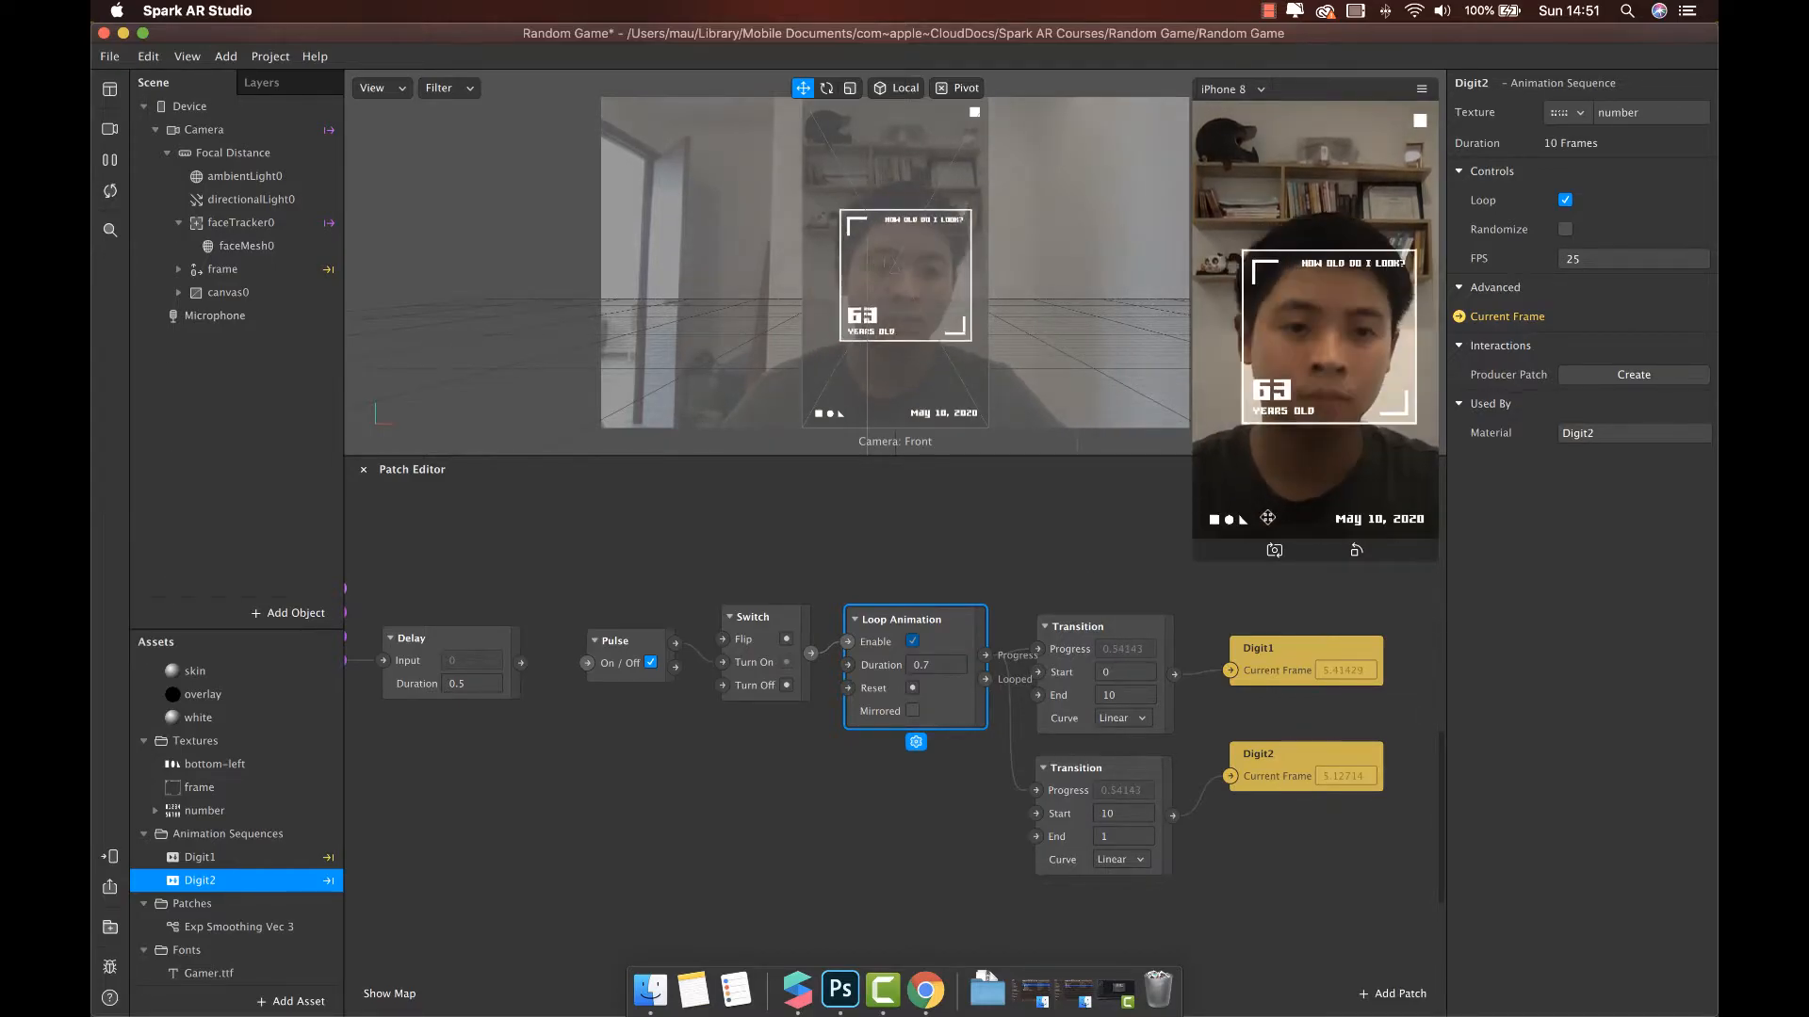
# Move the Delay and Pulse patches farther from the Switch patch to make room between Pulse and Switch.
pyautogui.hscroll(-3, 1267, 517)
pyautogui.moveTo(728, 648); pyautogui.dragTo(687, 648)
pyautogui.moveTo(860, 629)
pyautogui.mouseDown()
pyautogui.moveTo(818, 623)
pyautogui.moveTo(859, 614)
pyautogui.mouseUp()
pyautogui.hscroll(2, 859, 614)
pyautogui.hscroll(-5, 859, 614)
pyautogui.moveTo(924, 705); pyautogui.dragTo(633, 624)
pyautogui.moveTo(872, 652); pyautogui.dragTo(532, 654)
pyautogui.scroll(1, 546, 655)
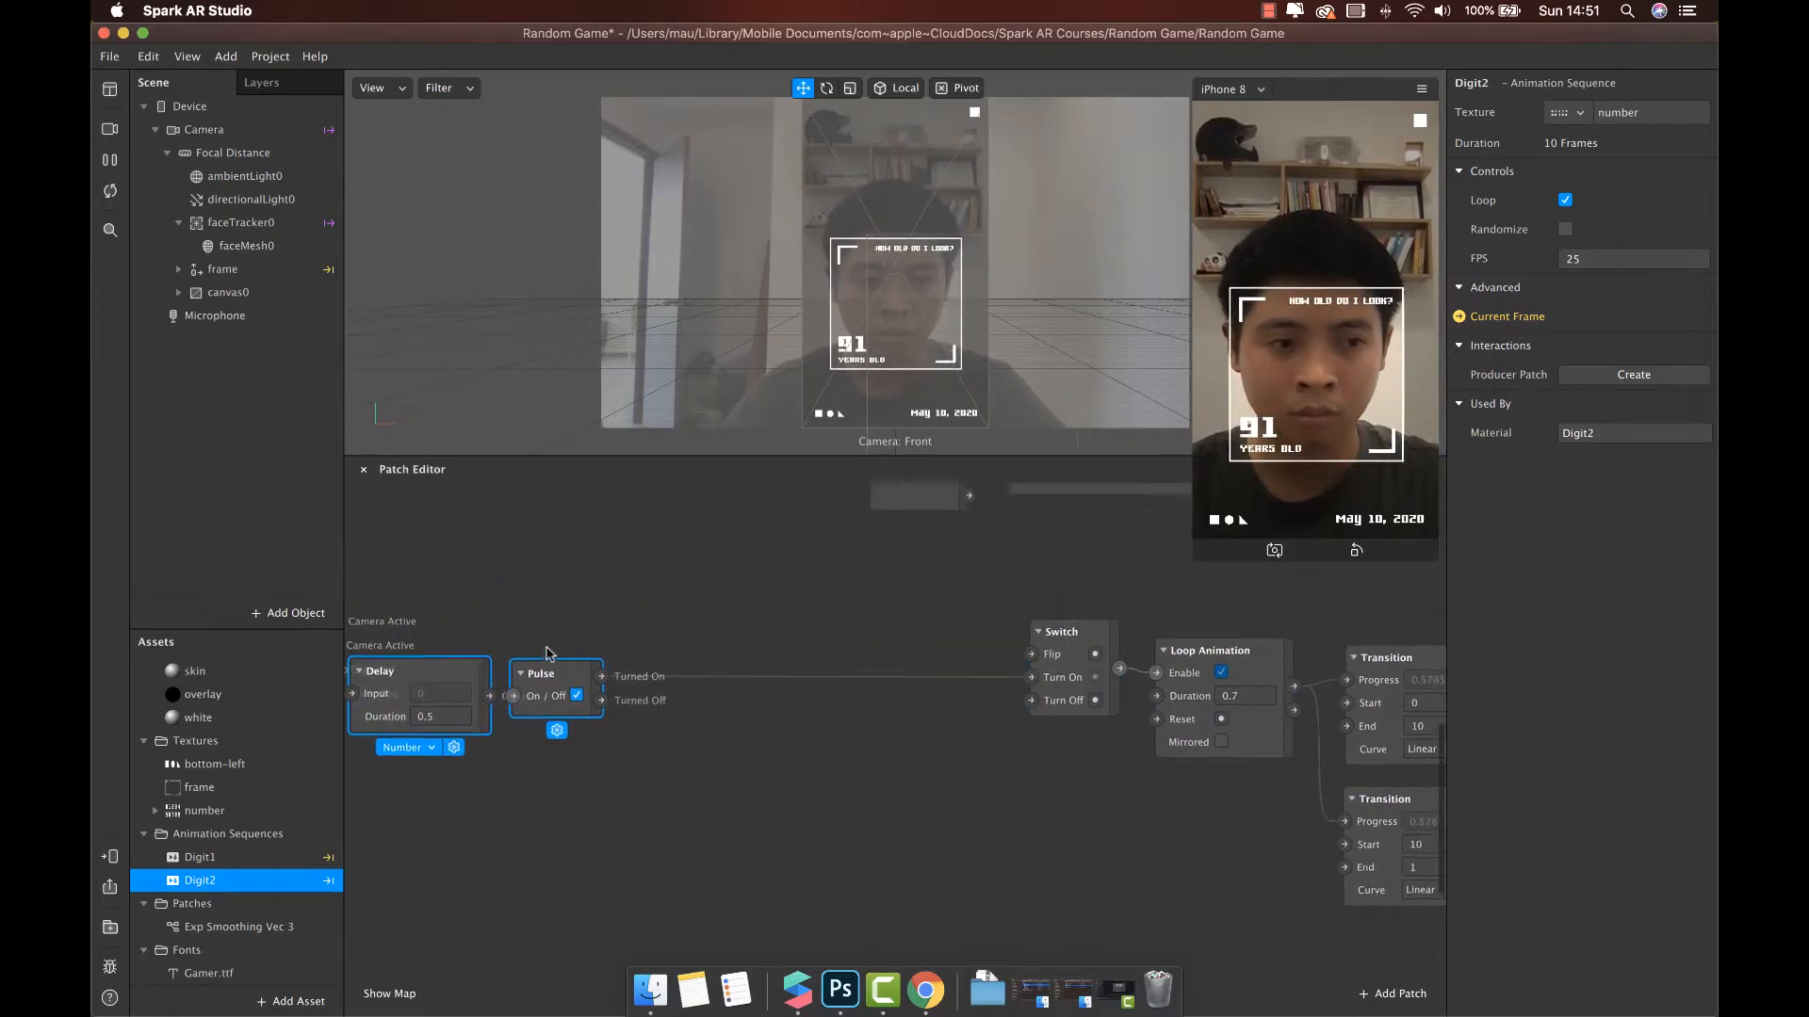
pyautogui.scroll(-2, 771, 790)
pyautogui.hscroll(3, 771, 789)
pyautogui.click(771, 790)
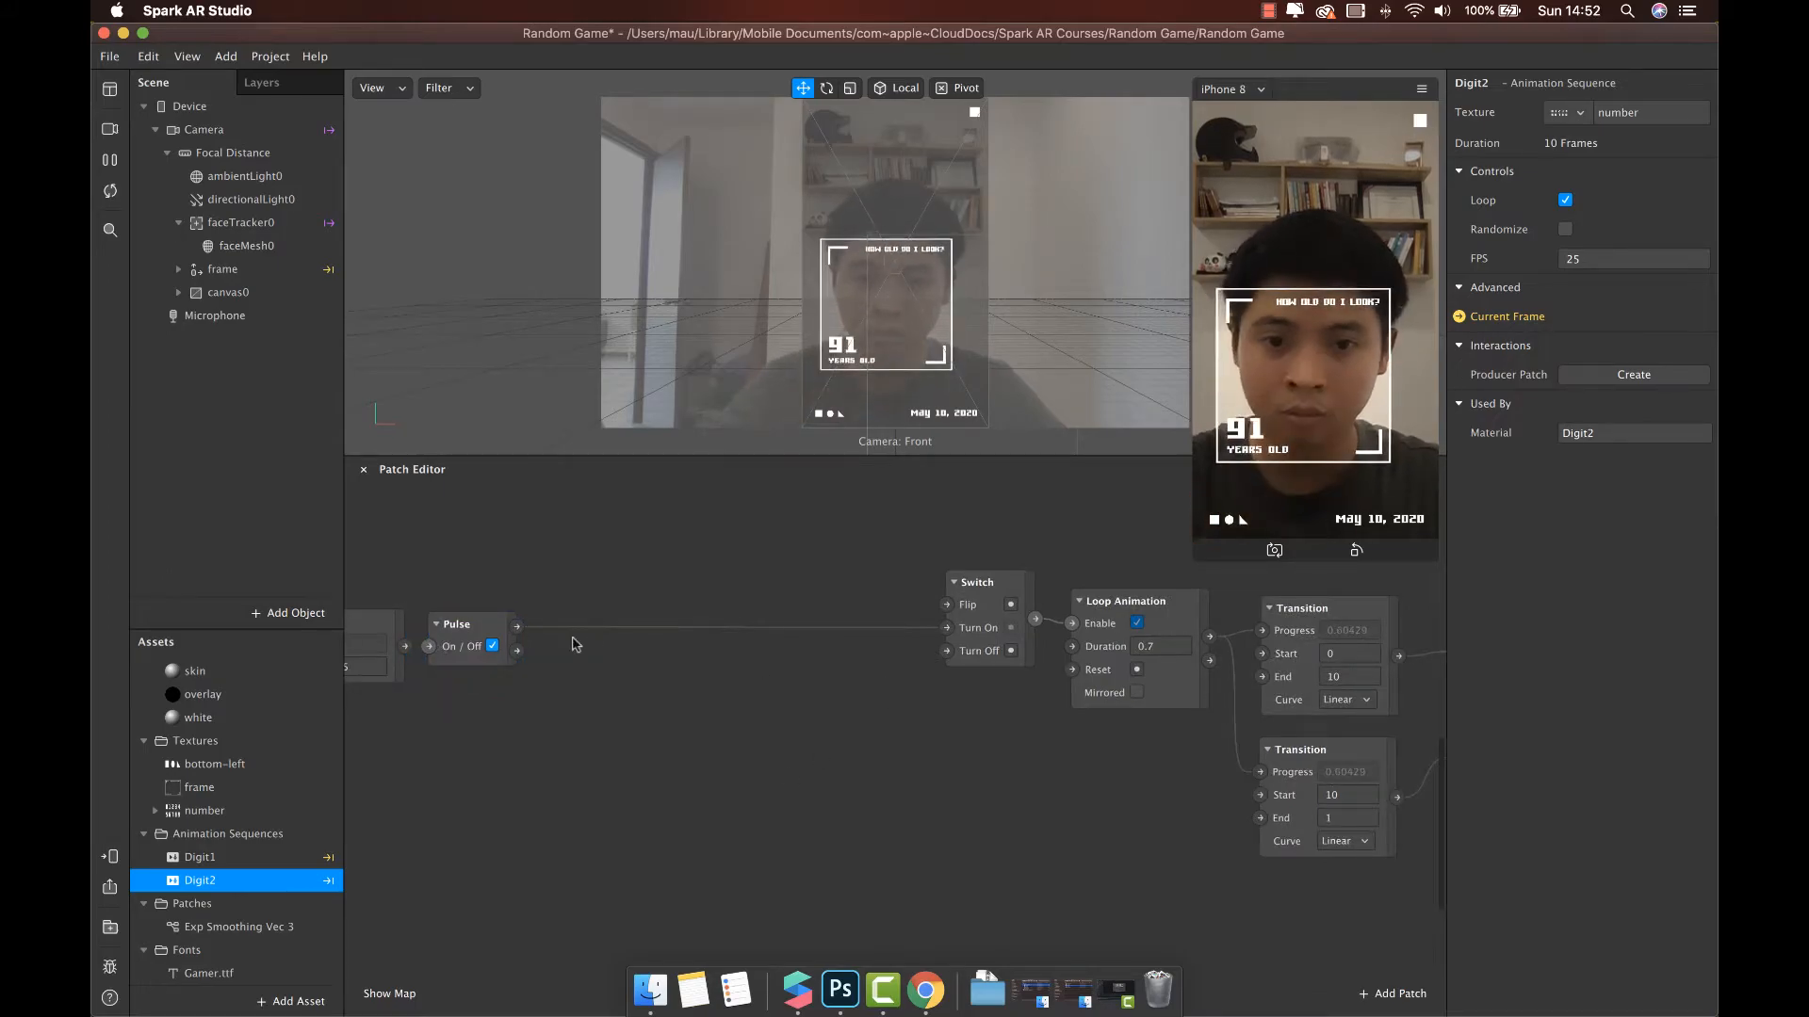
# Attach an Animation patch to the Pulse's Turned On output through its Play input and set its Duration to 3.
pyautogui.doubleClick(641, 702)
pyautogui.write('anima')
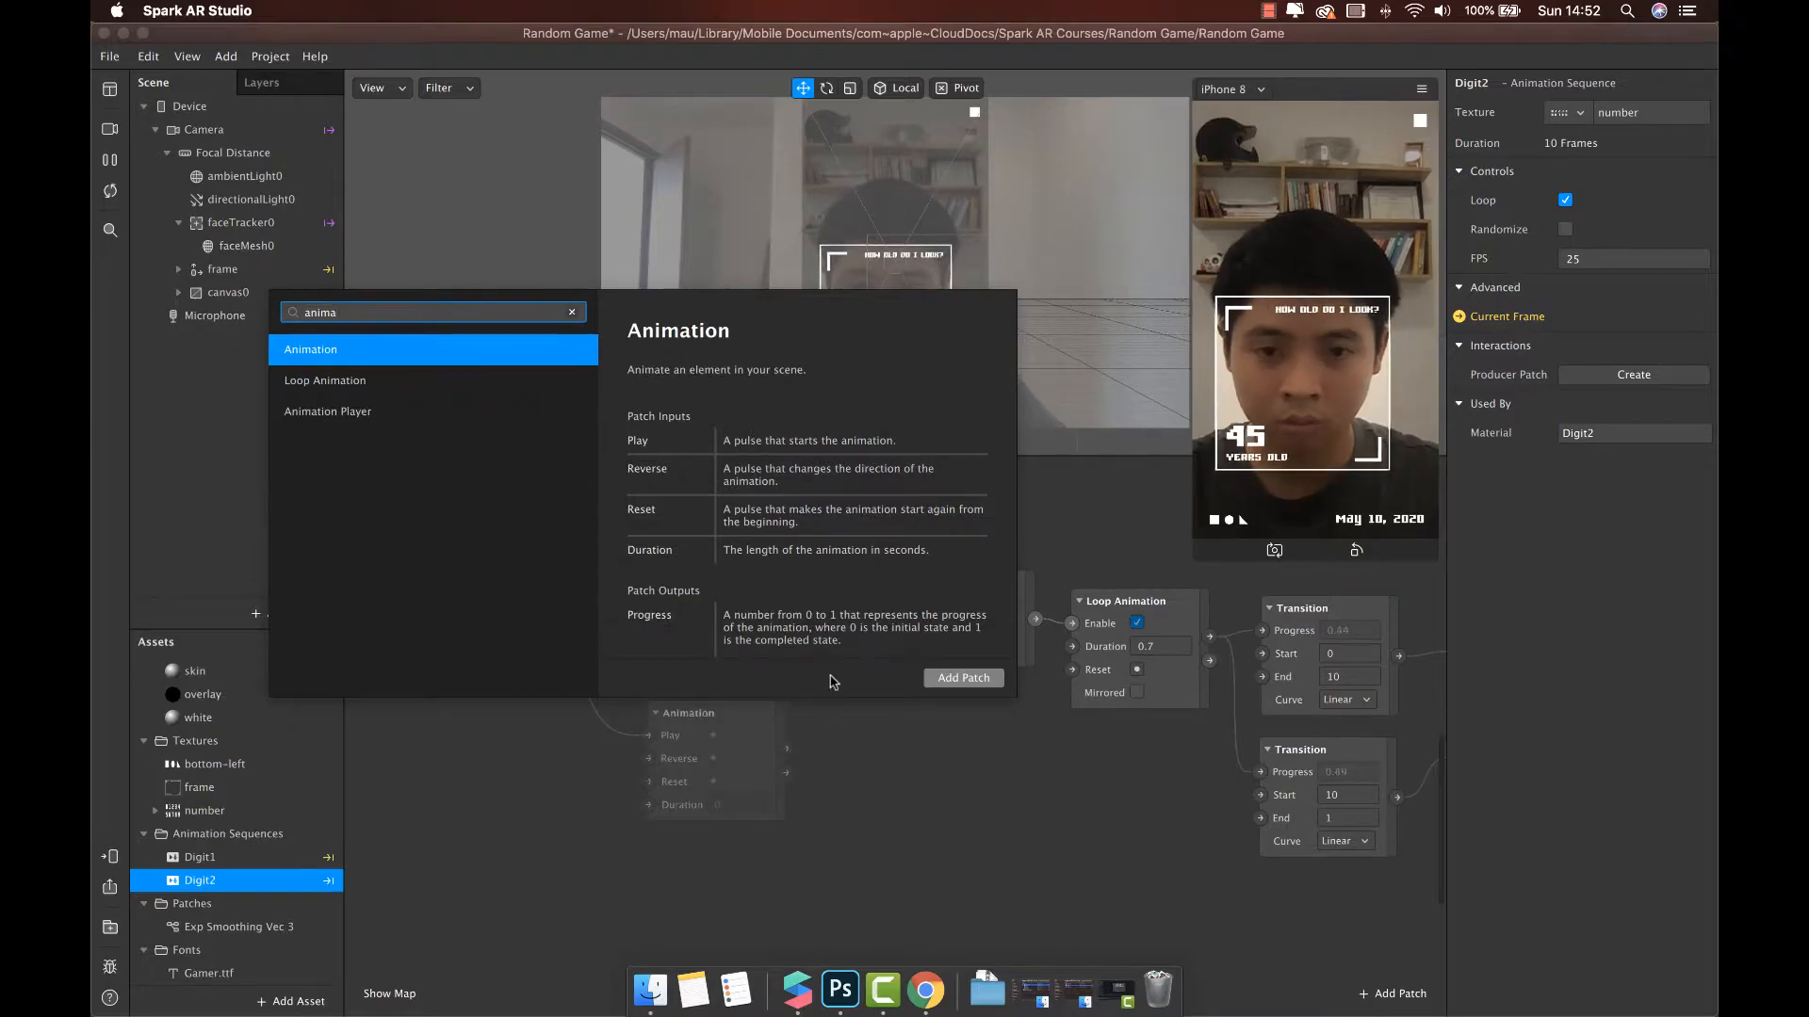
pyautogui.click(926, 680)
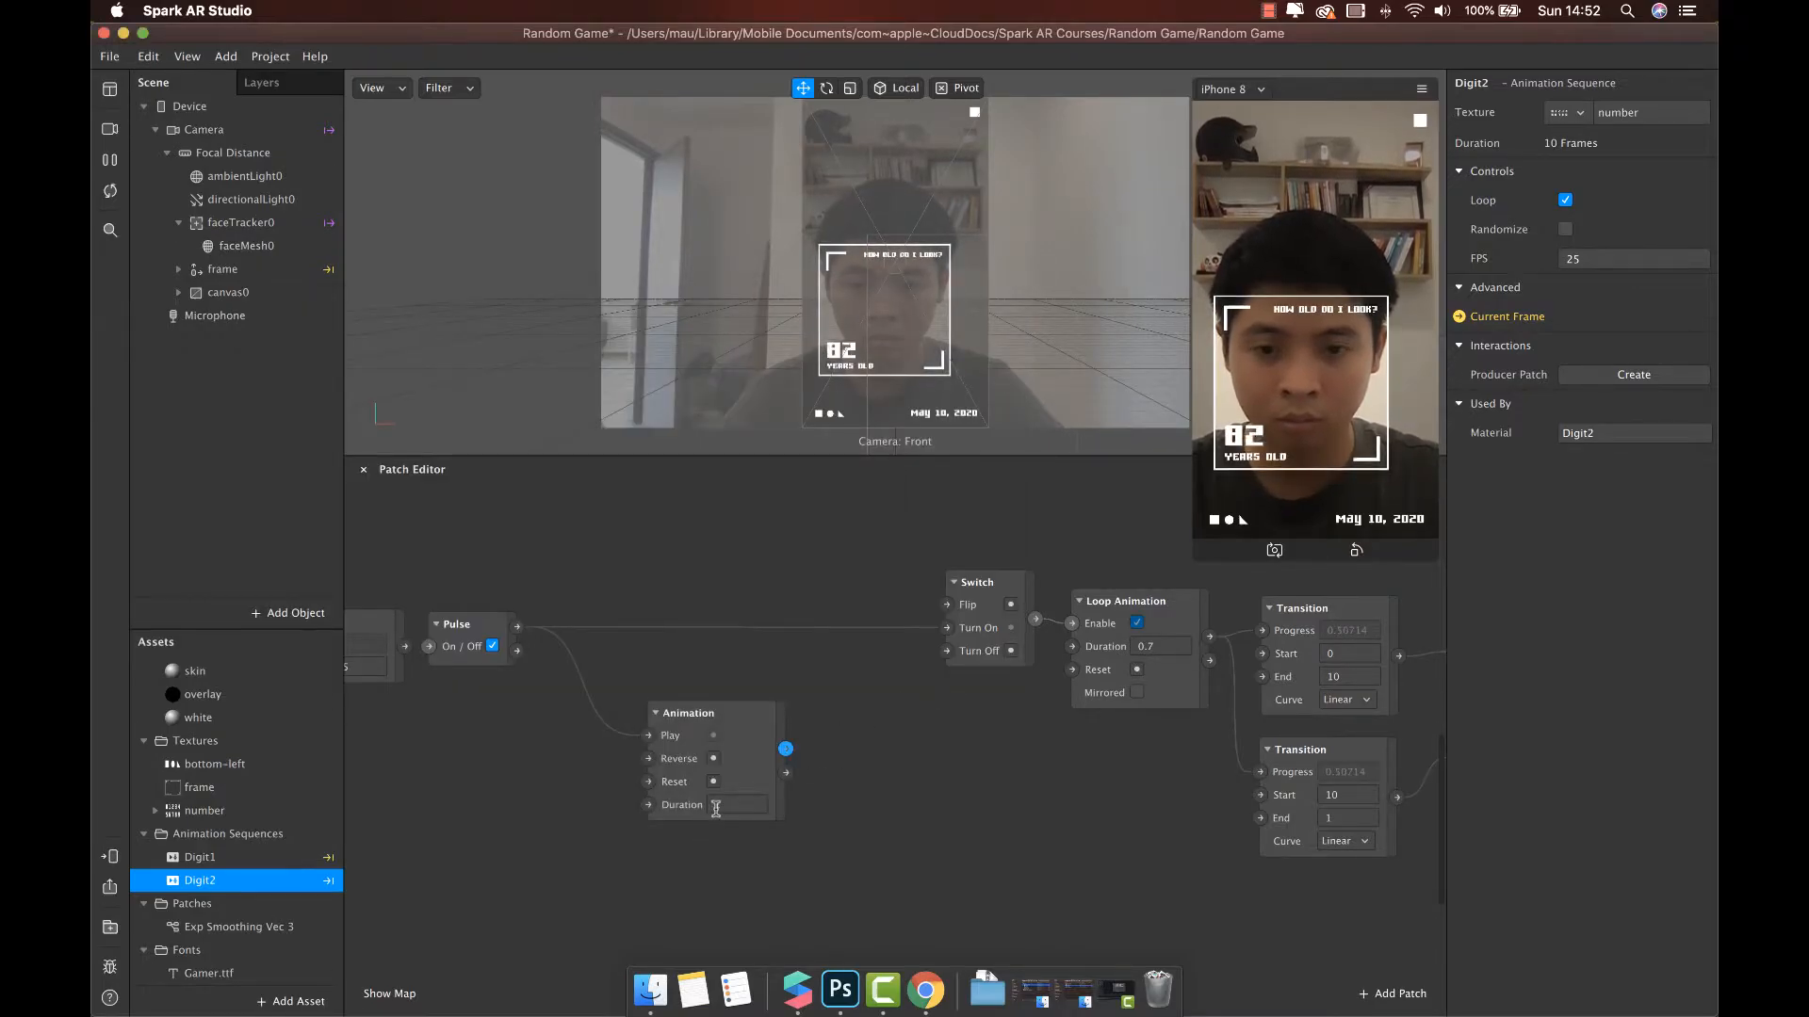
pyautogui.click(724, 806)
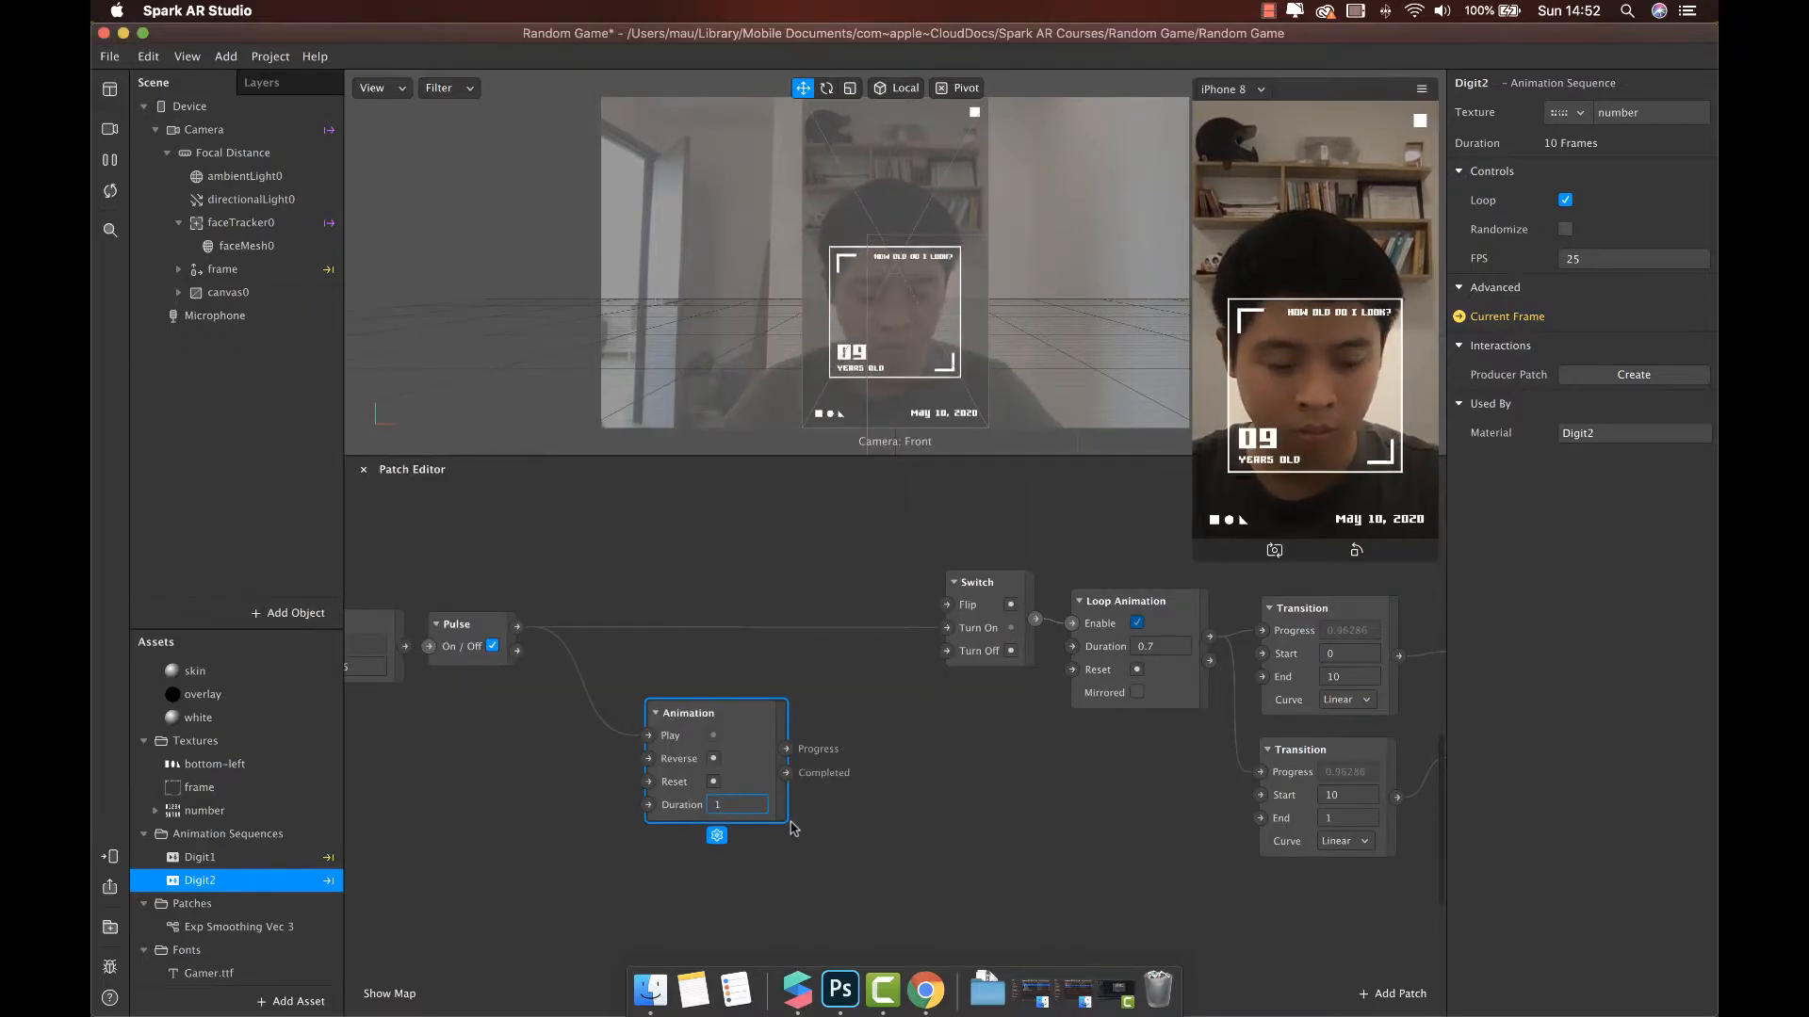
pyautogui.write('3')
pyautogui.press('Return')
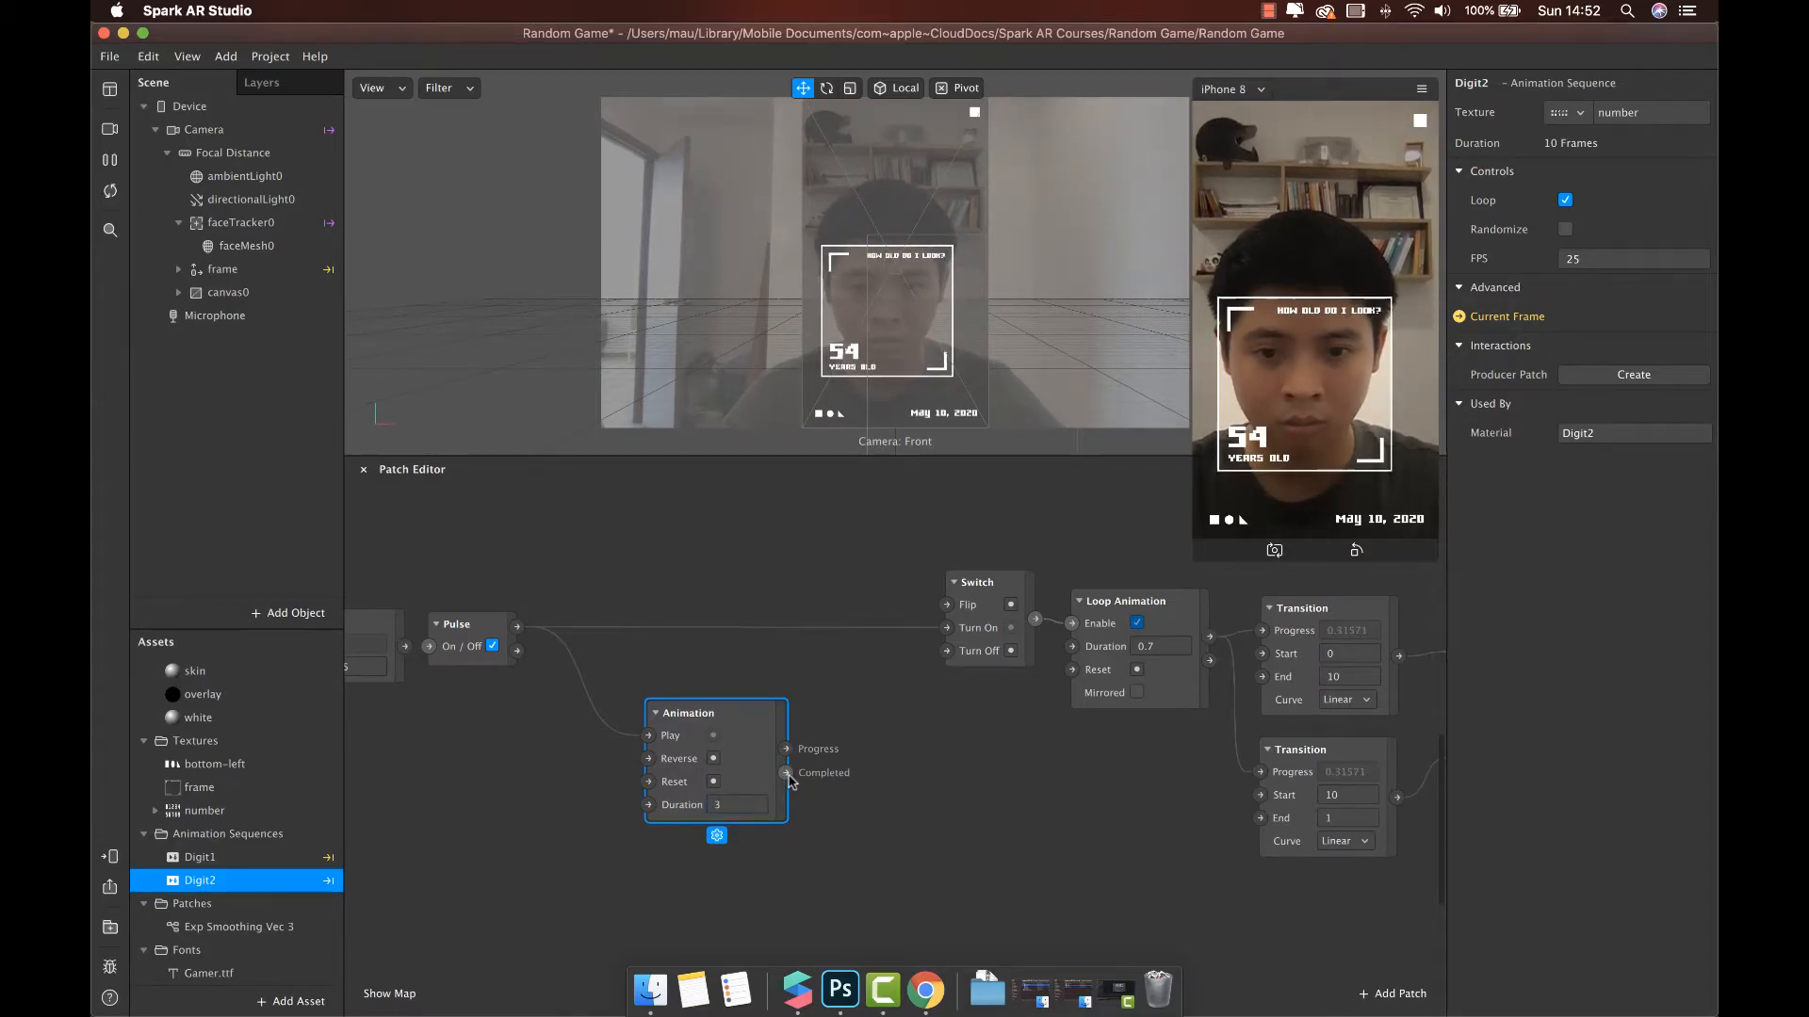
# Connect the Animation's Completed output to the Switch's Turn Off input and toggle Pulse off and on to test the stop.
pyautogui.moveTo(786, 773); pyautogui.dragTo(947, 651)
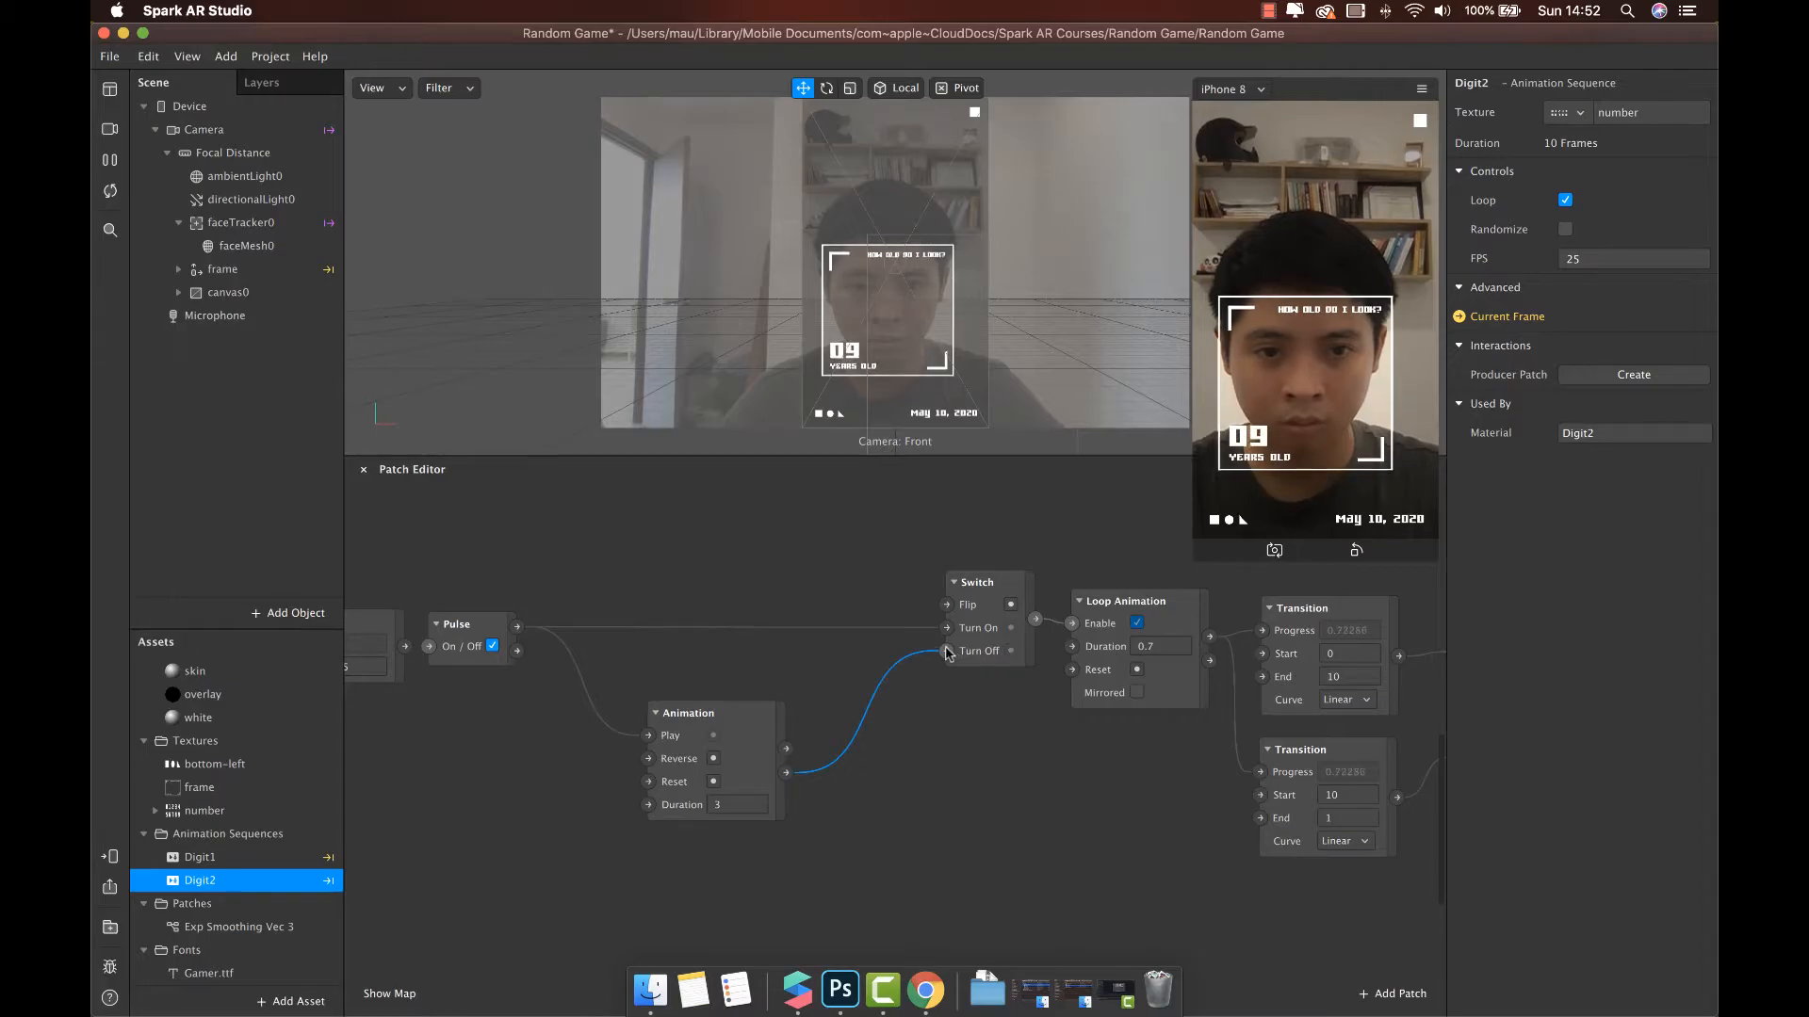
pyautogui.click(492, 647)
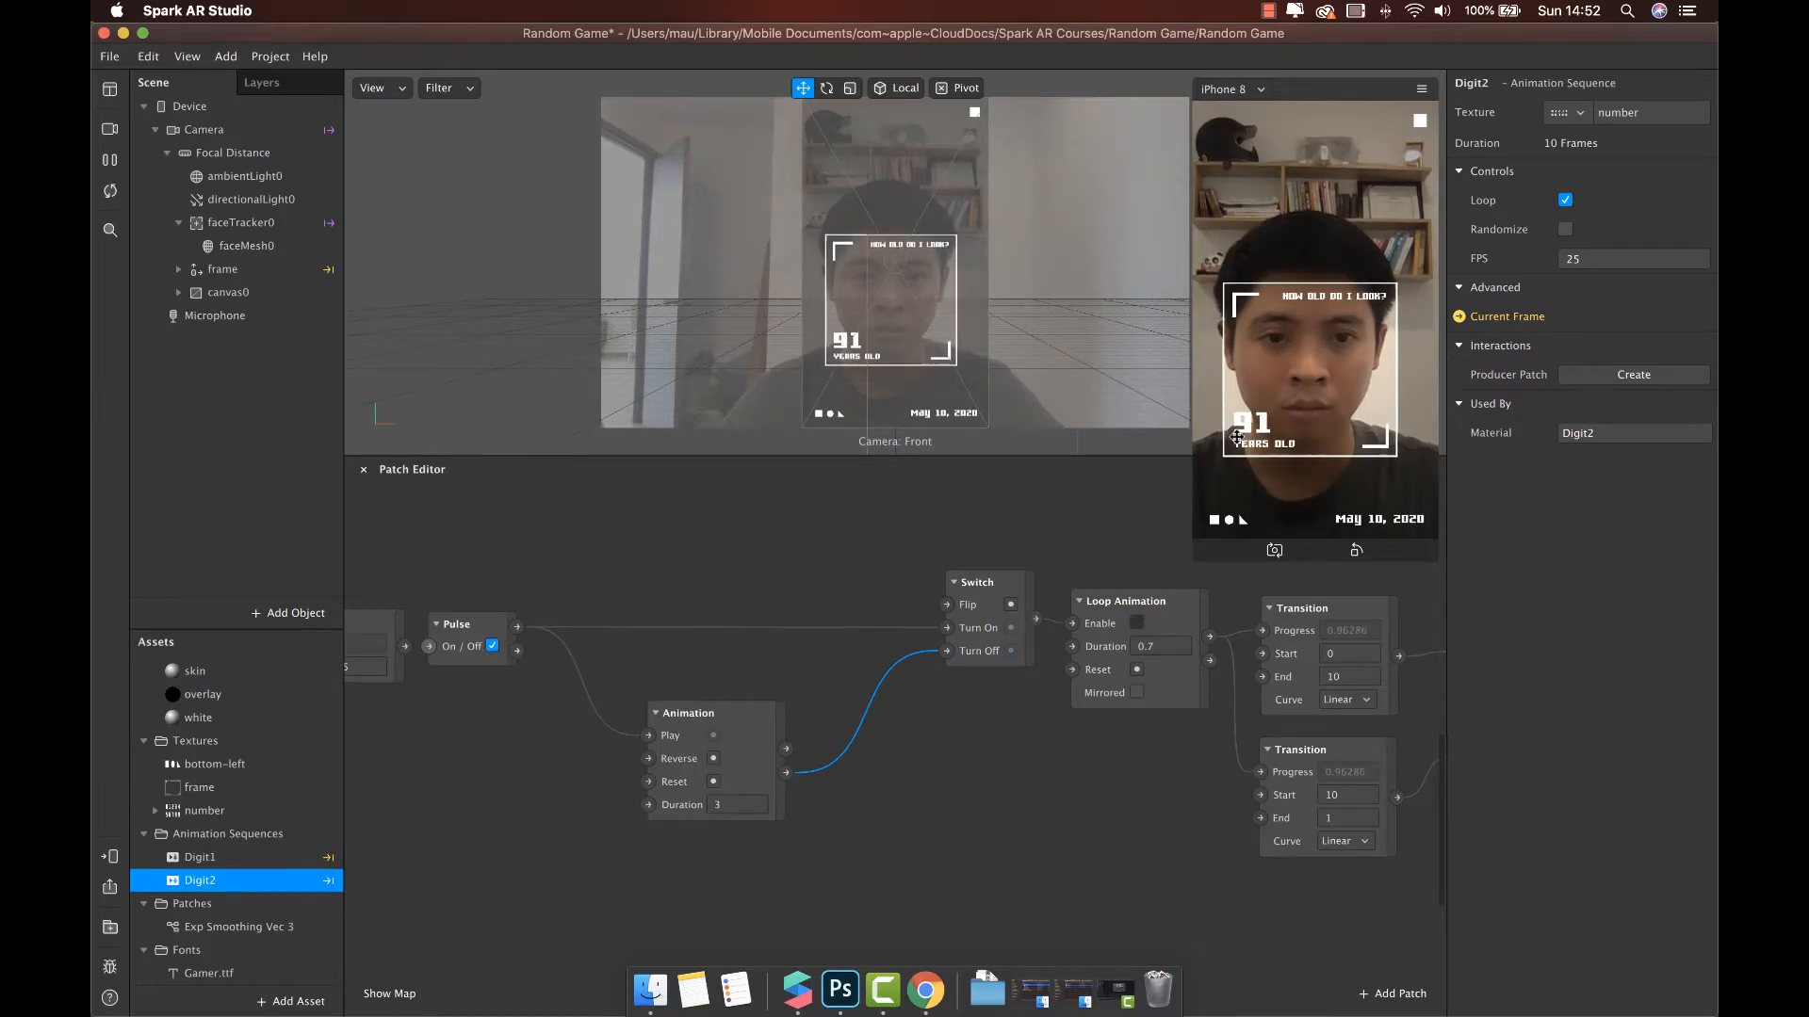
pyautogui.click(492, 647)
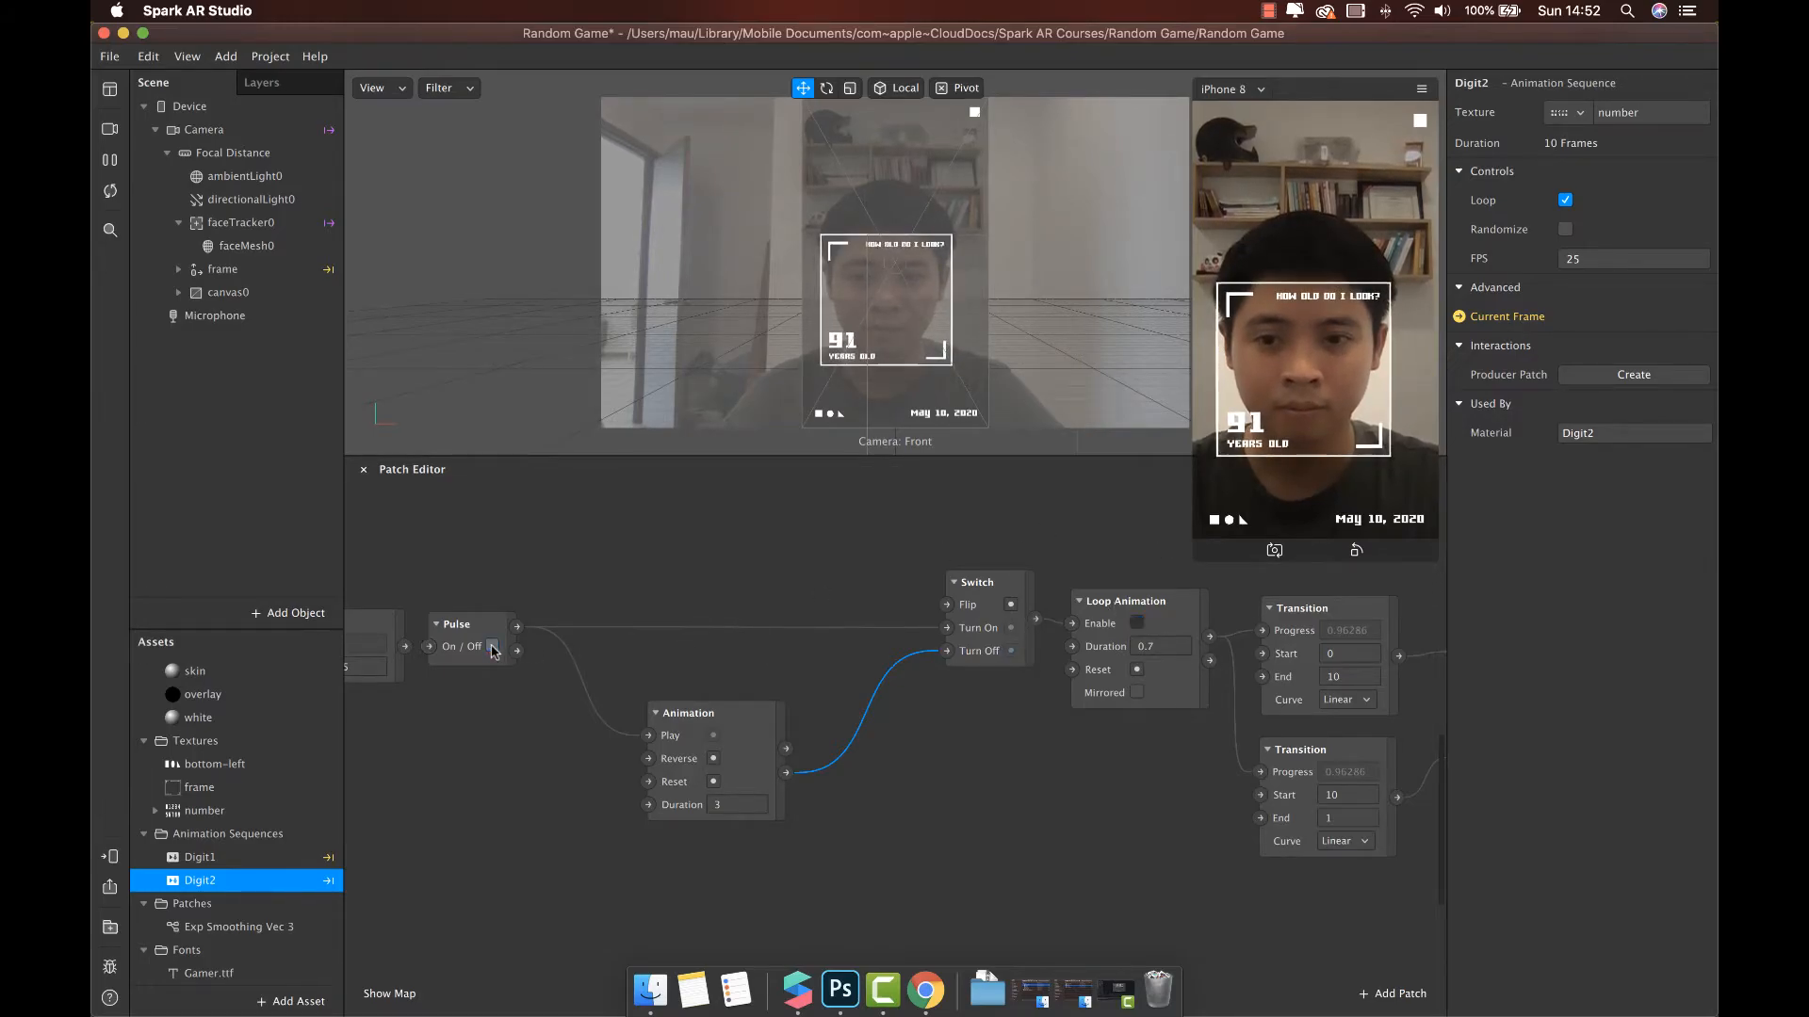
pyautogui.click(492, 647)
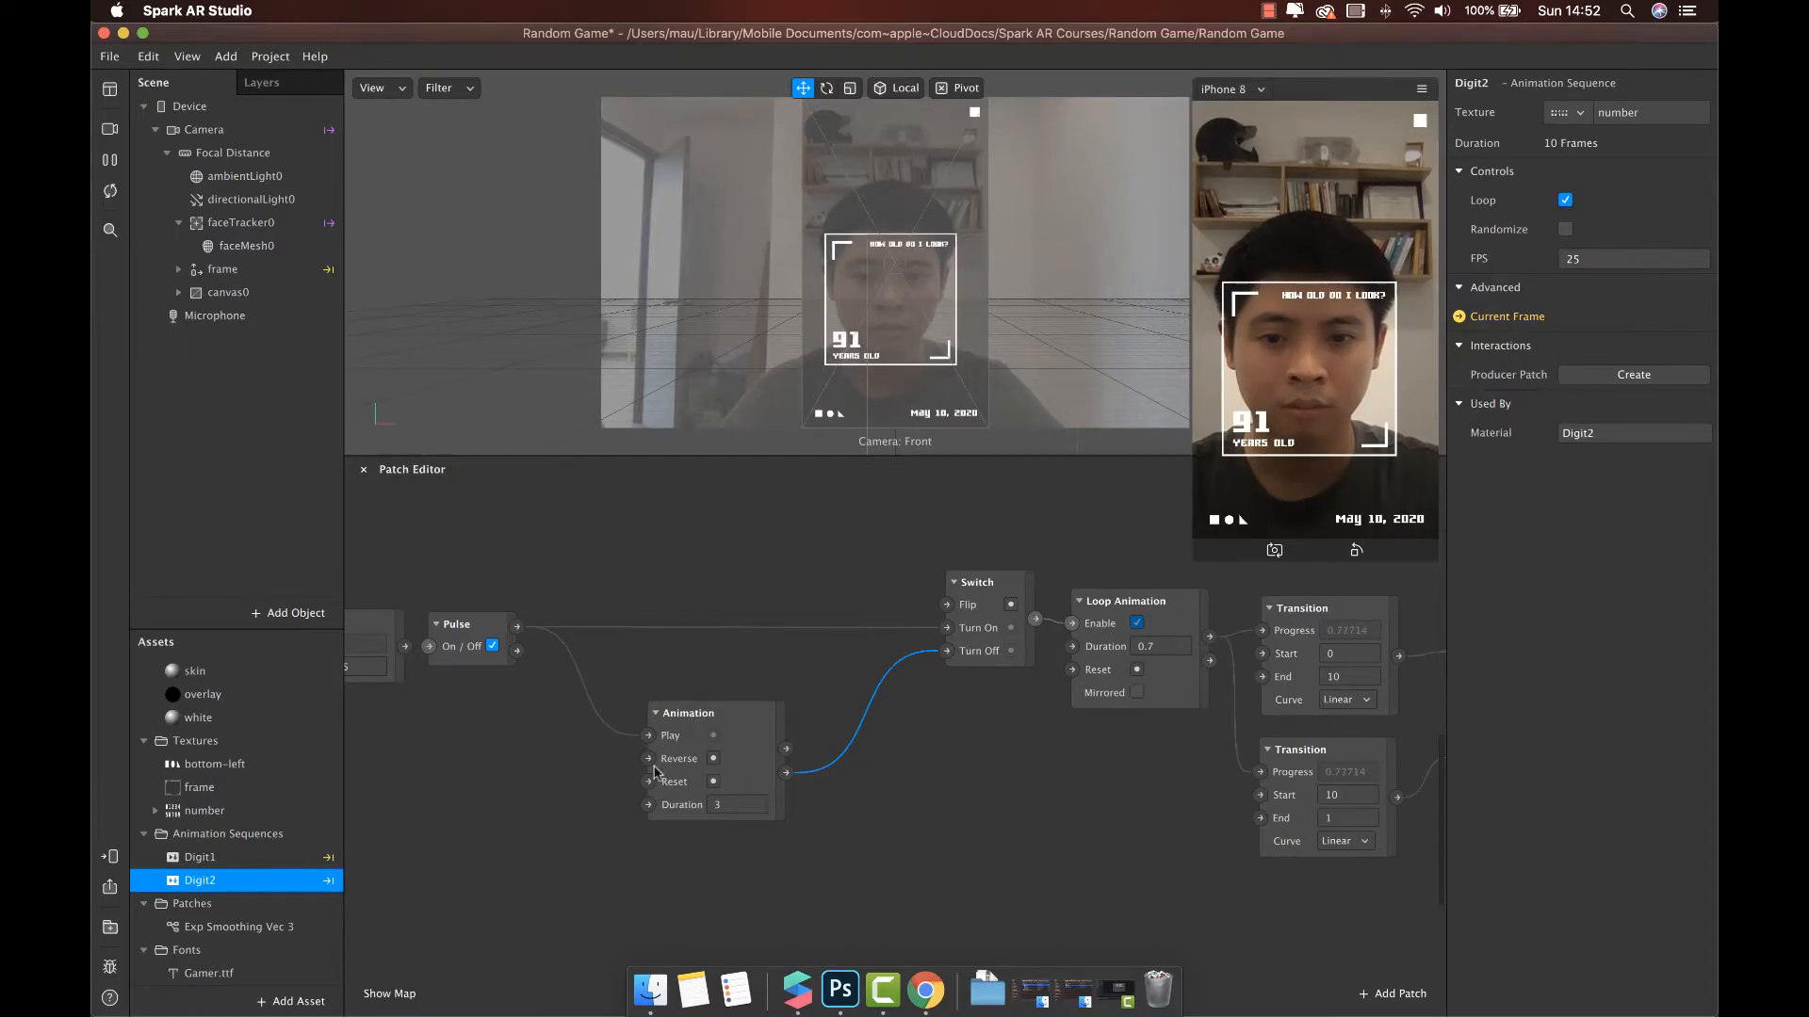
# Connect the Pulse's Turned On output to the Animation's Reset input and toggle Pulse to retest the filter.
pyautogui.moveTo(516, 626); pyautogui.dragTo(648, 782)
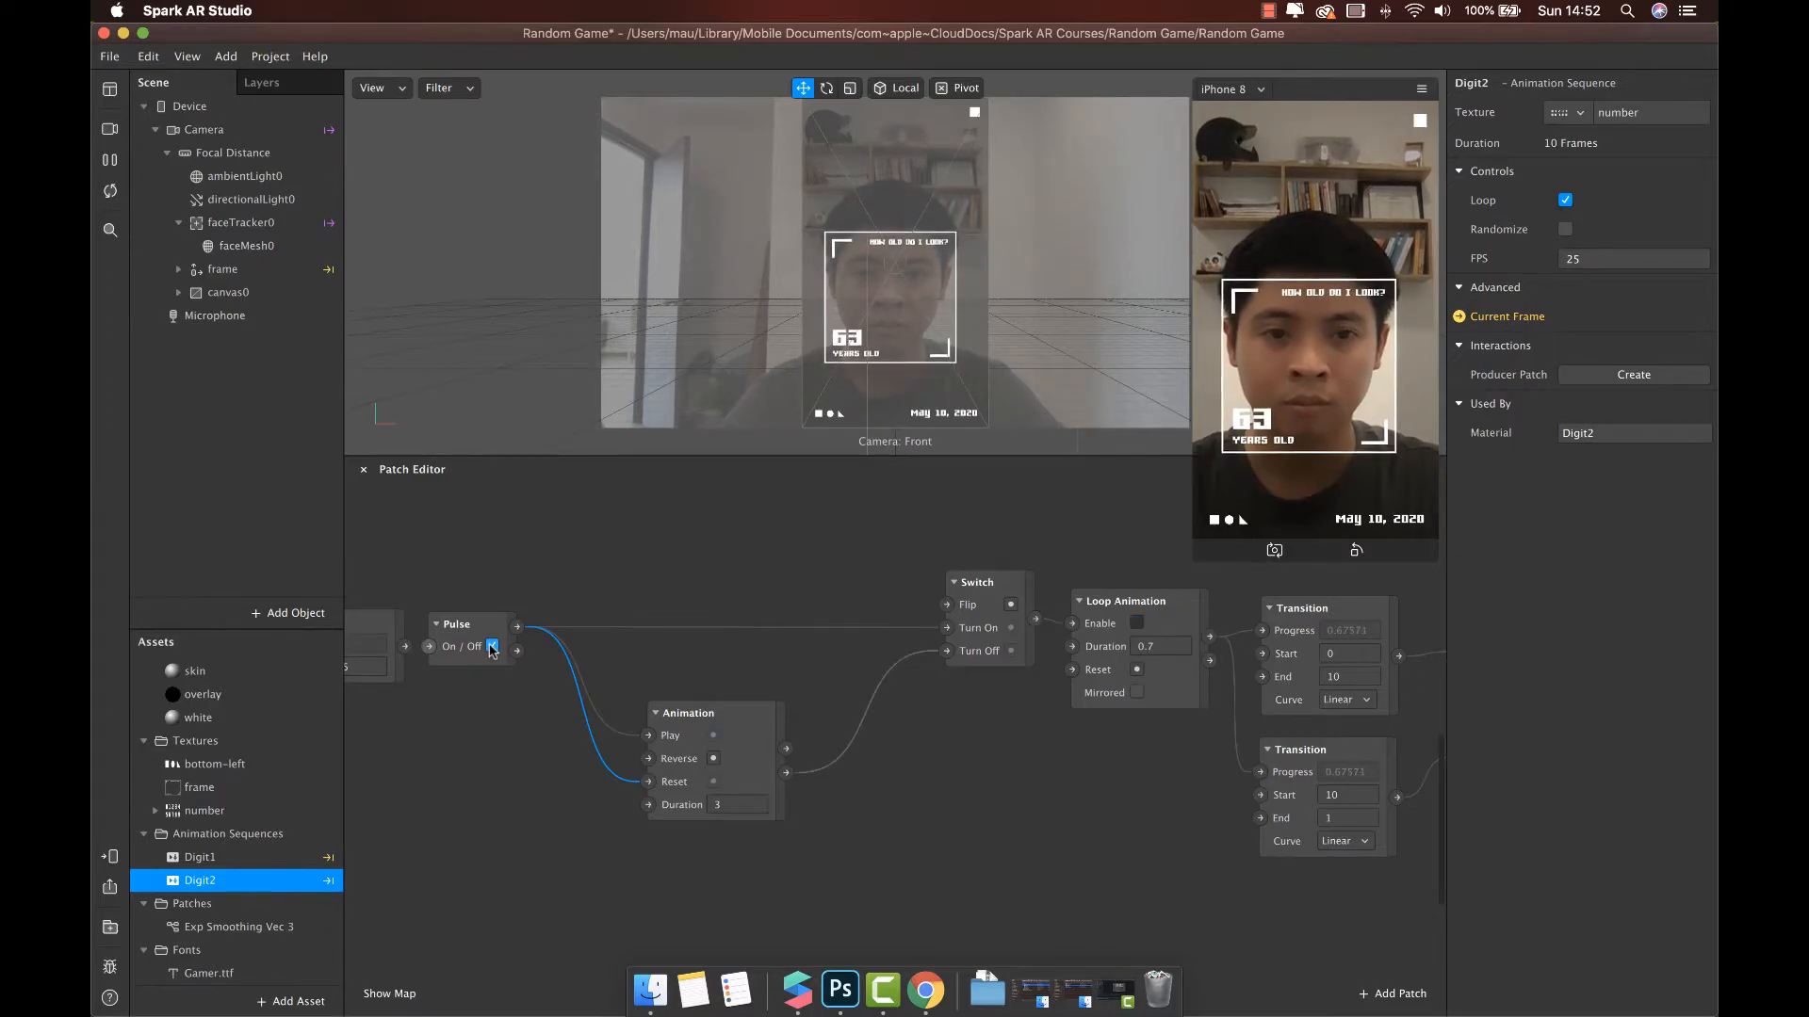
pyautogui.click(490, 648)
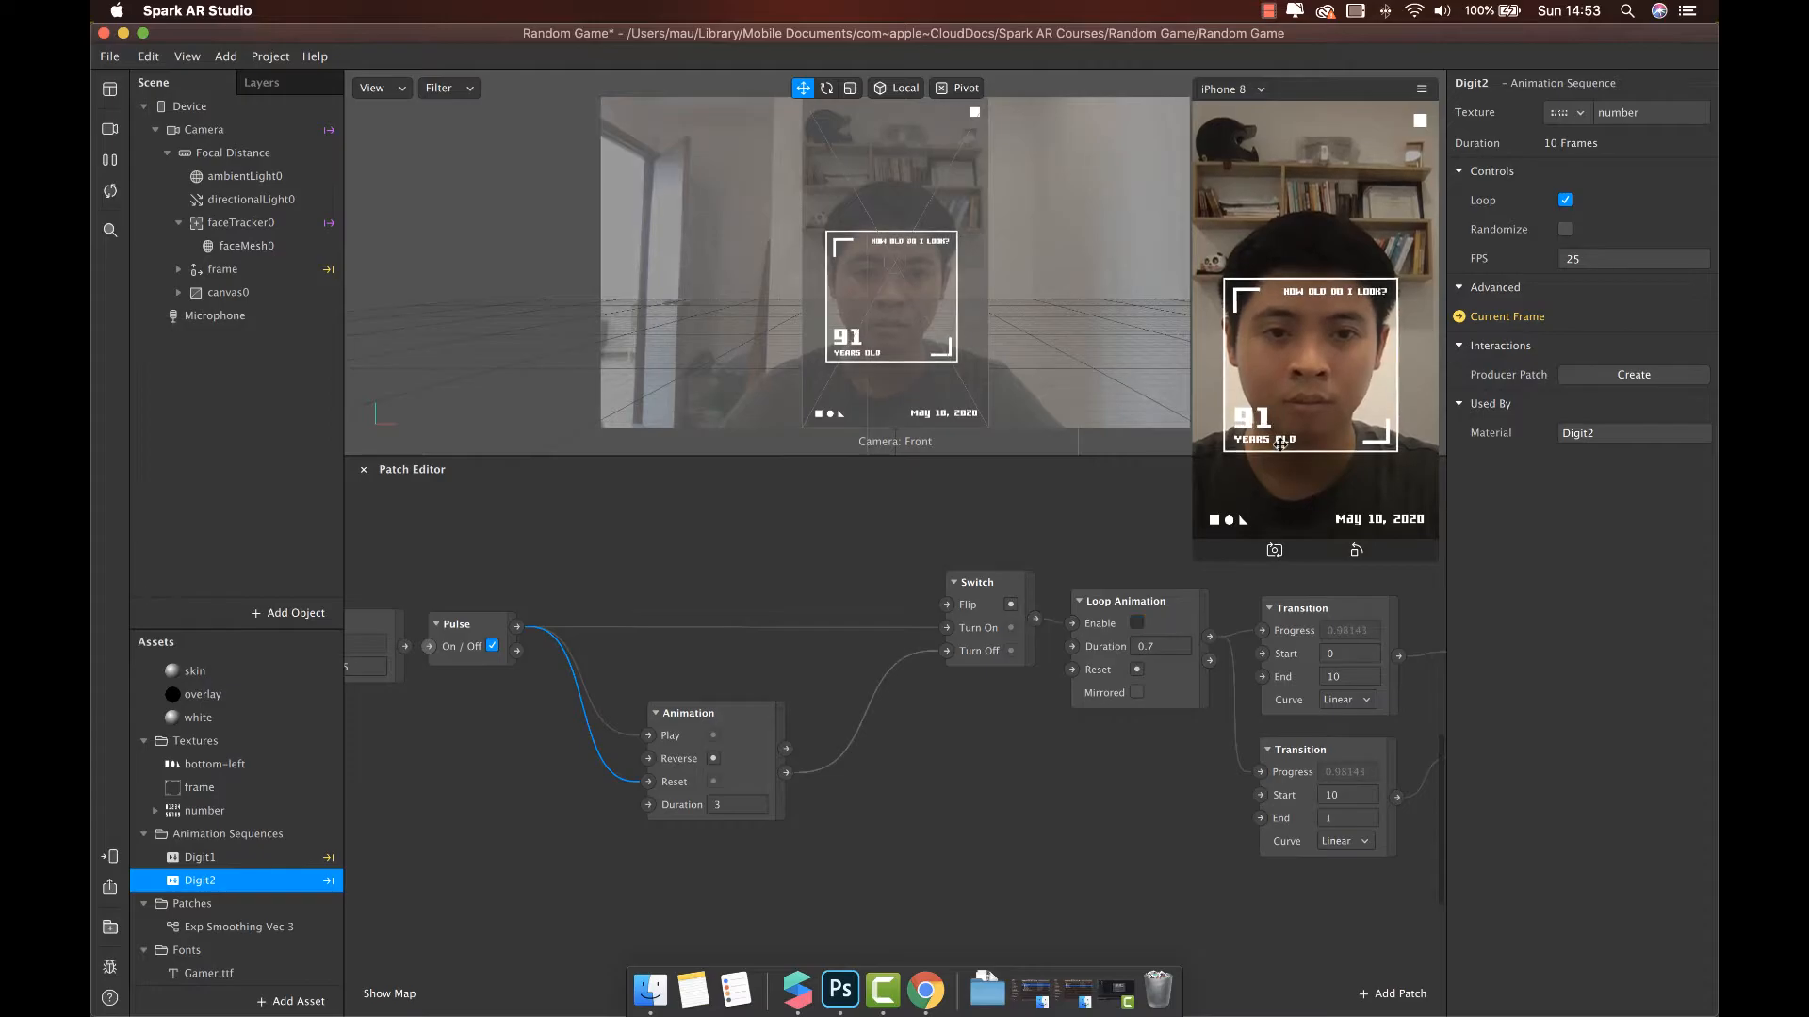
pyautogui.click(490, 648)
pyautogui.click(490, 649)
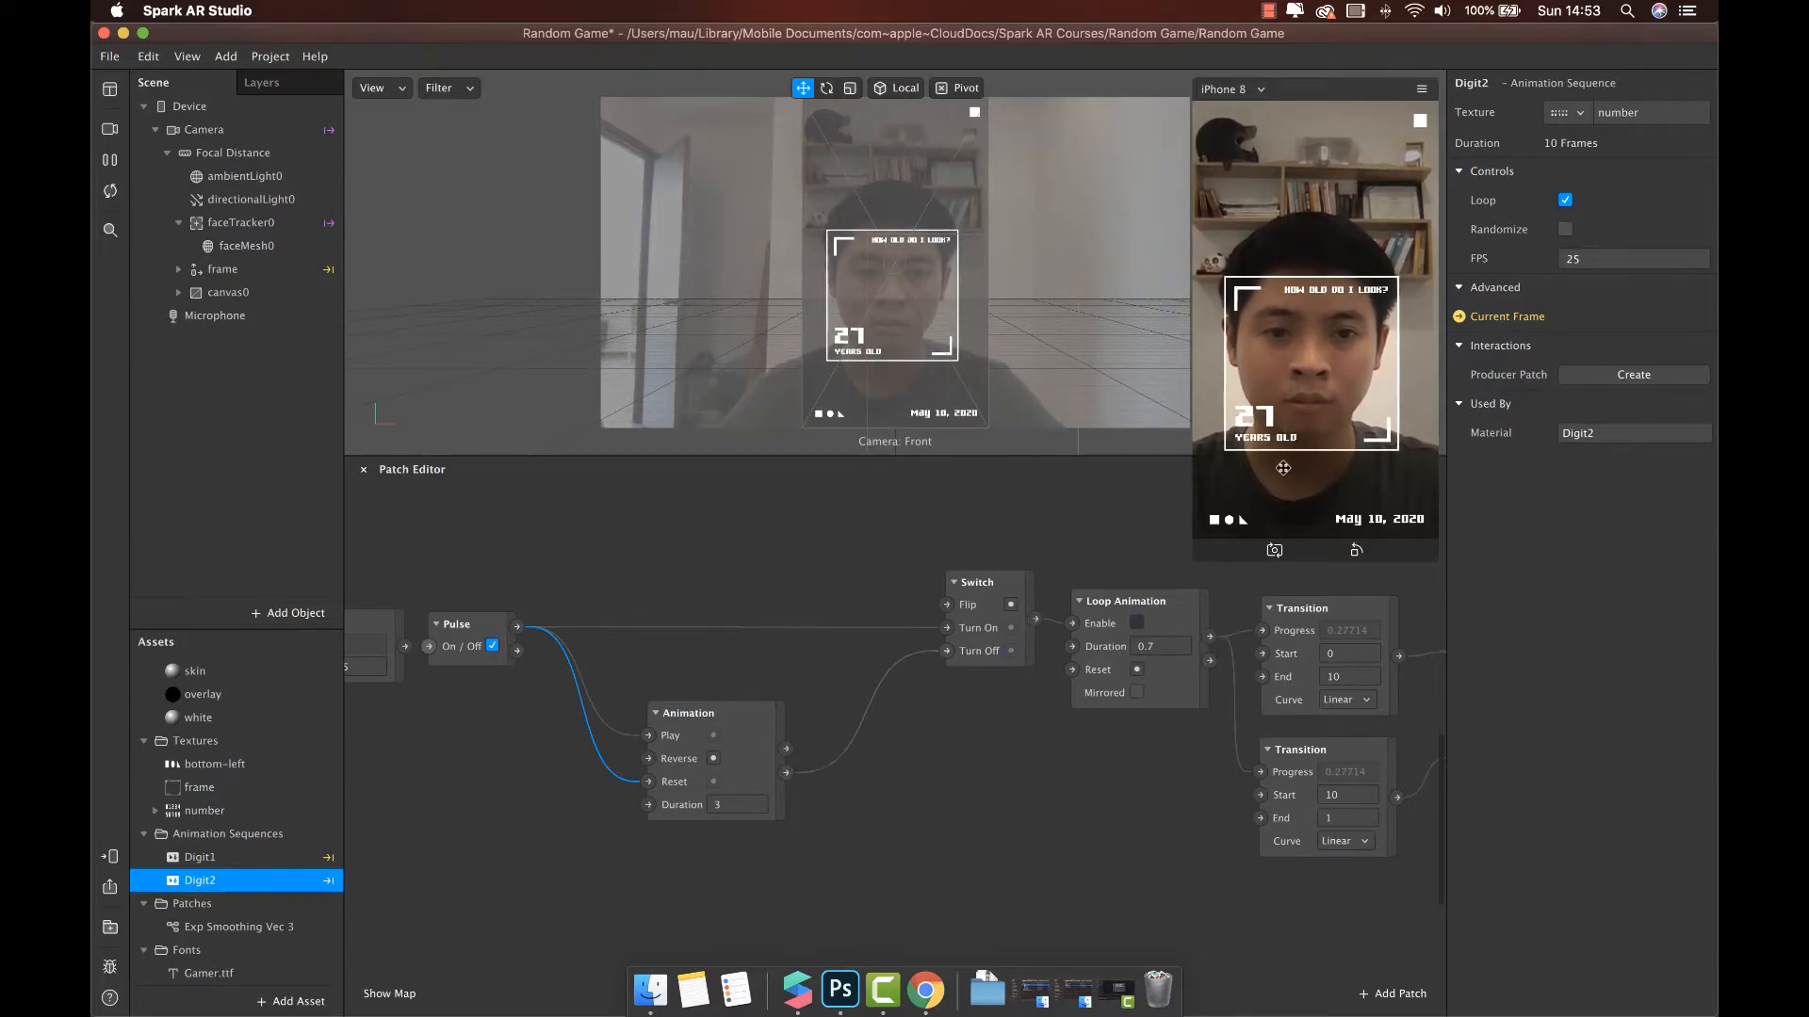
# Move the Animation patch closer to Switch and attach a Random patch to the Pulse's Turned On output beside it.
pyautogui.moveTo(758, 715); pyautogui.dragTo(866, 707)
pyautogui.moveTo(516, 627); pyautogui.dragTo(585, 775)
pyautogui.write('rand')
pyautogui.press('Return')
pyautogui.moveTo(686, 797); pyautogui.dragTo(646, 742)
# Set the Random patch's Start Value to 2 and End Value to 4, and connect its Value output to the Animation's Duration.
pyautogui.click(636, 779)
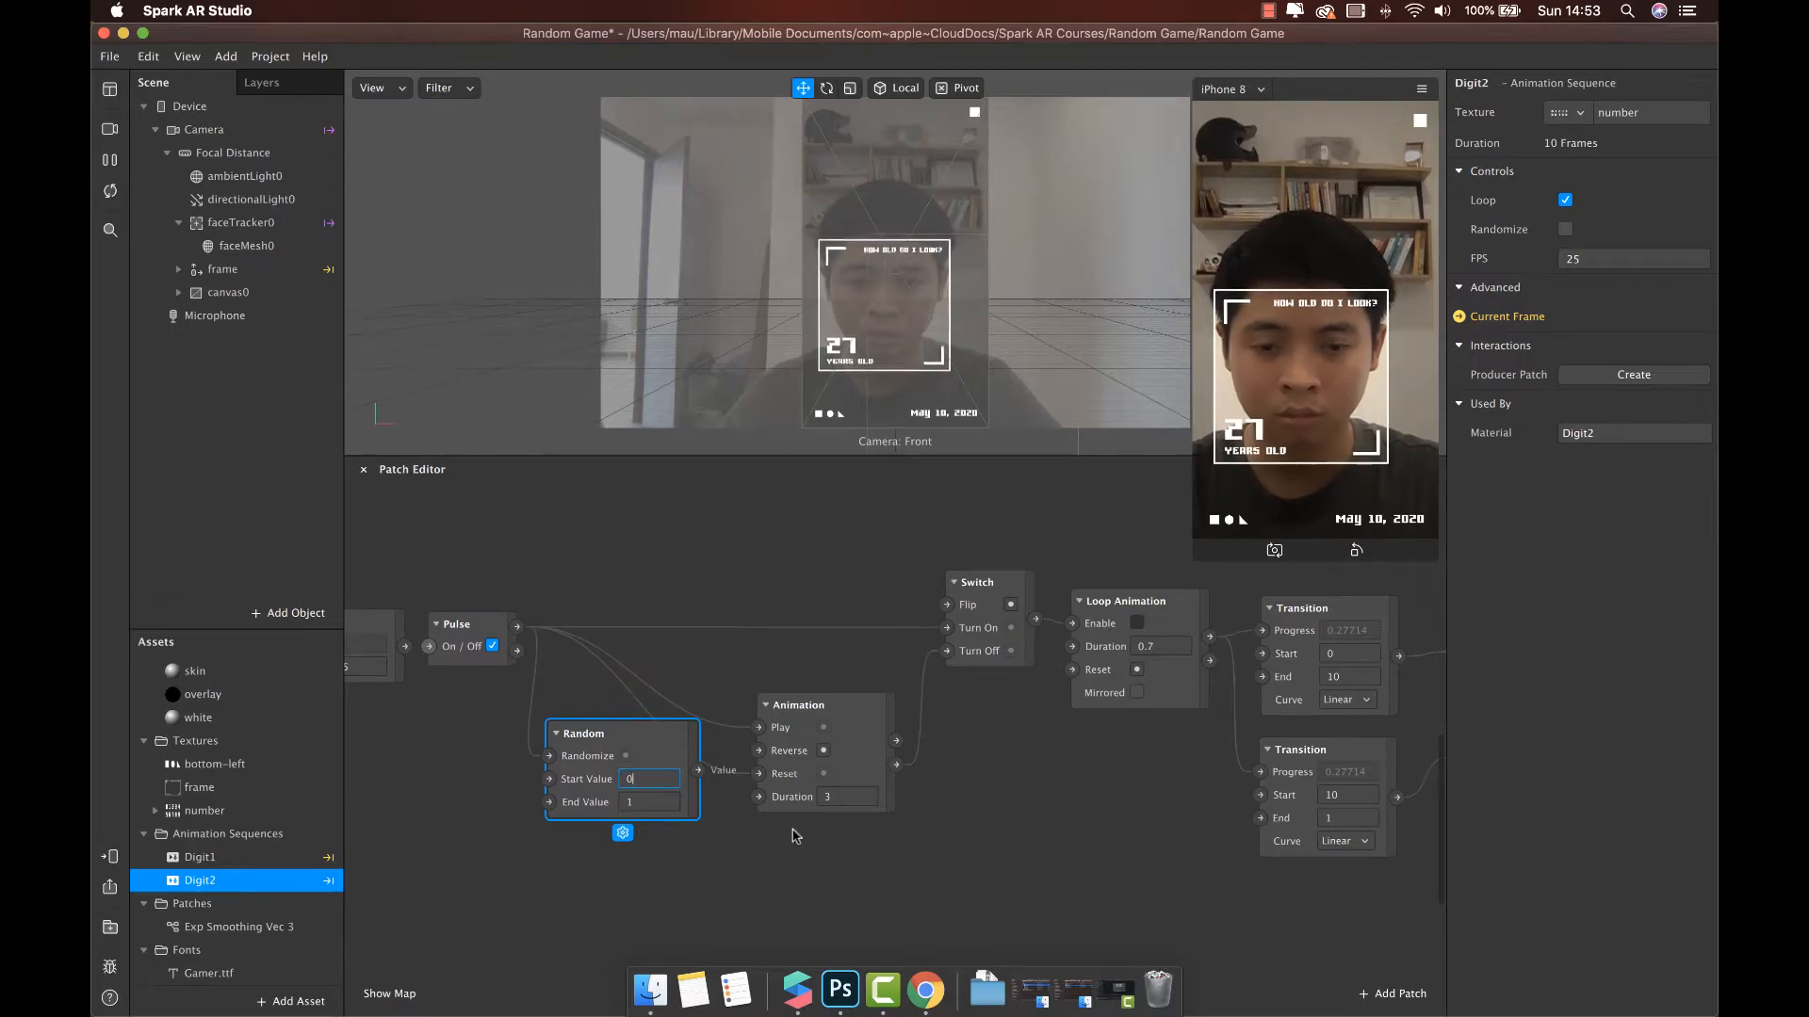
pyautogui.click(657, 802)
pyautogui.press('BackSpace')
pyautogui.write('4')
pyautogui.moveTo(670, 767)
pyautogui.mouseDown()
pyautogui.moveTo(668, 801)
pyautogui.moveTo(758, 797)
pyautogui.moveTo(673, 786)
pyautogui.mouseUp()
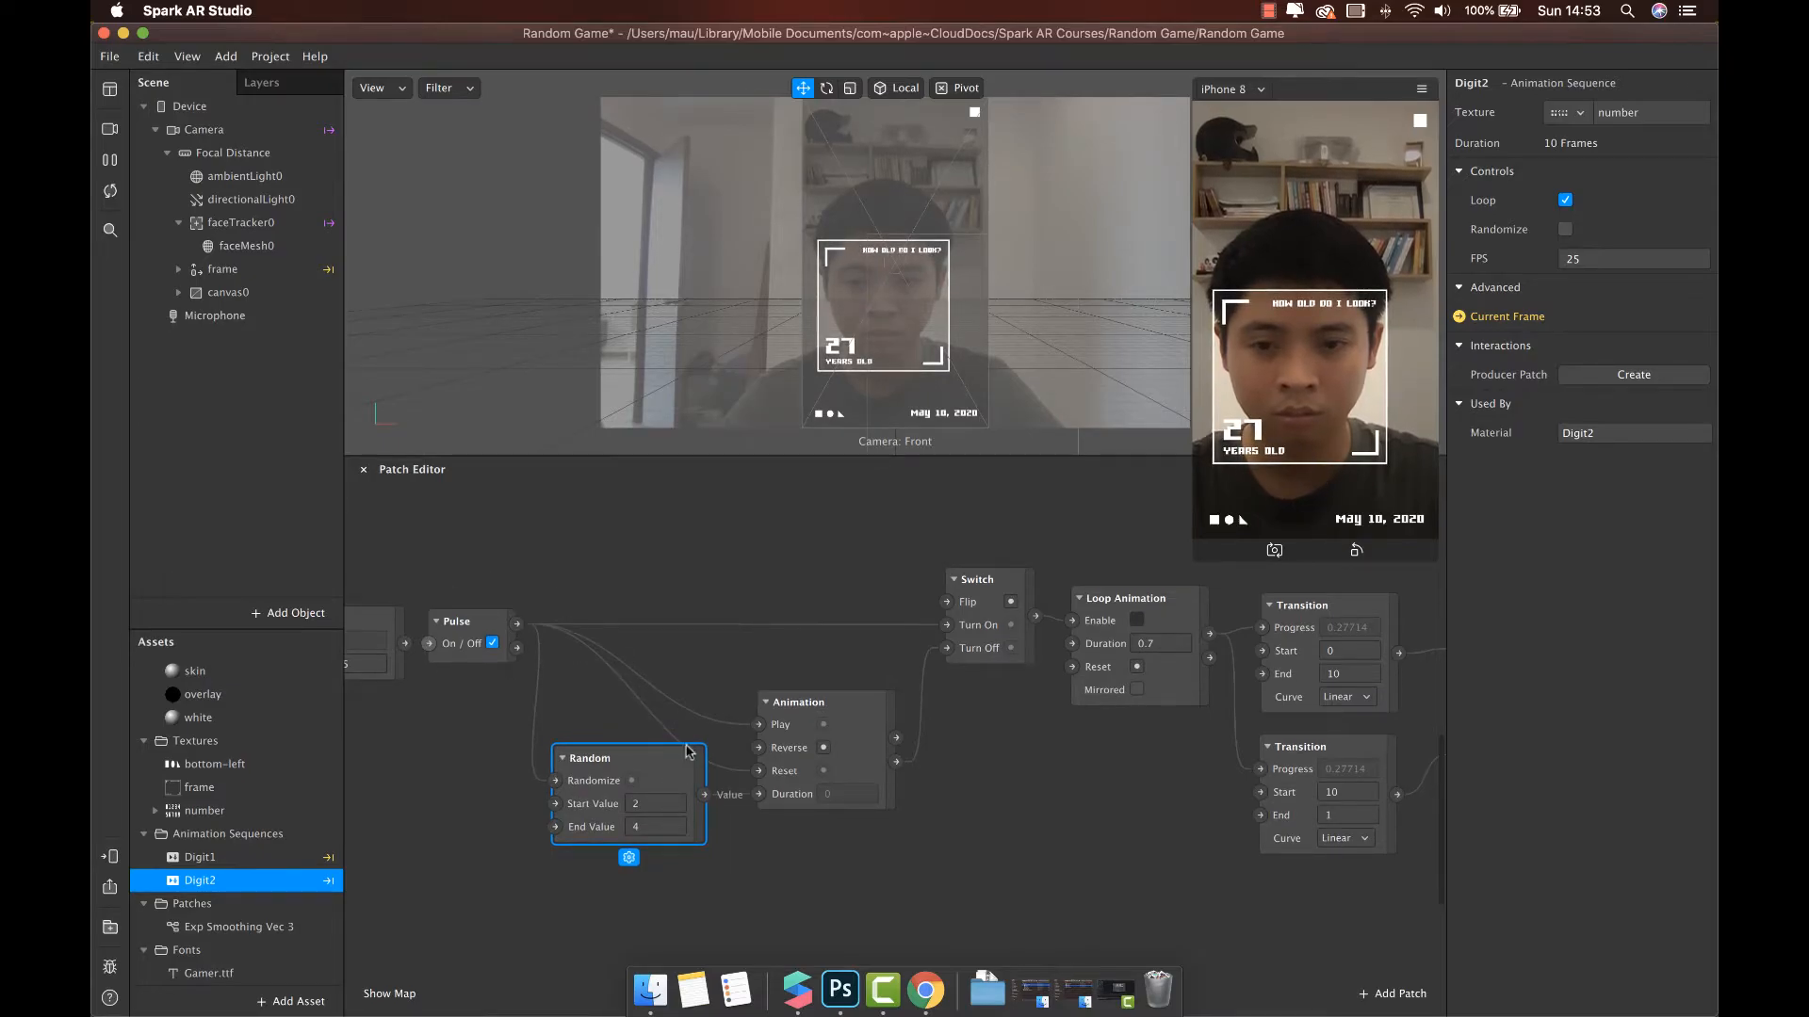
# Pause and resume the camera feed and toggle Pulse off and on to test the random roll duration.
pyautogui.scroll(-1, 790, 801)
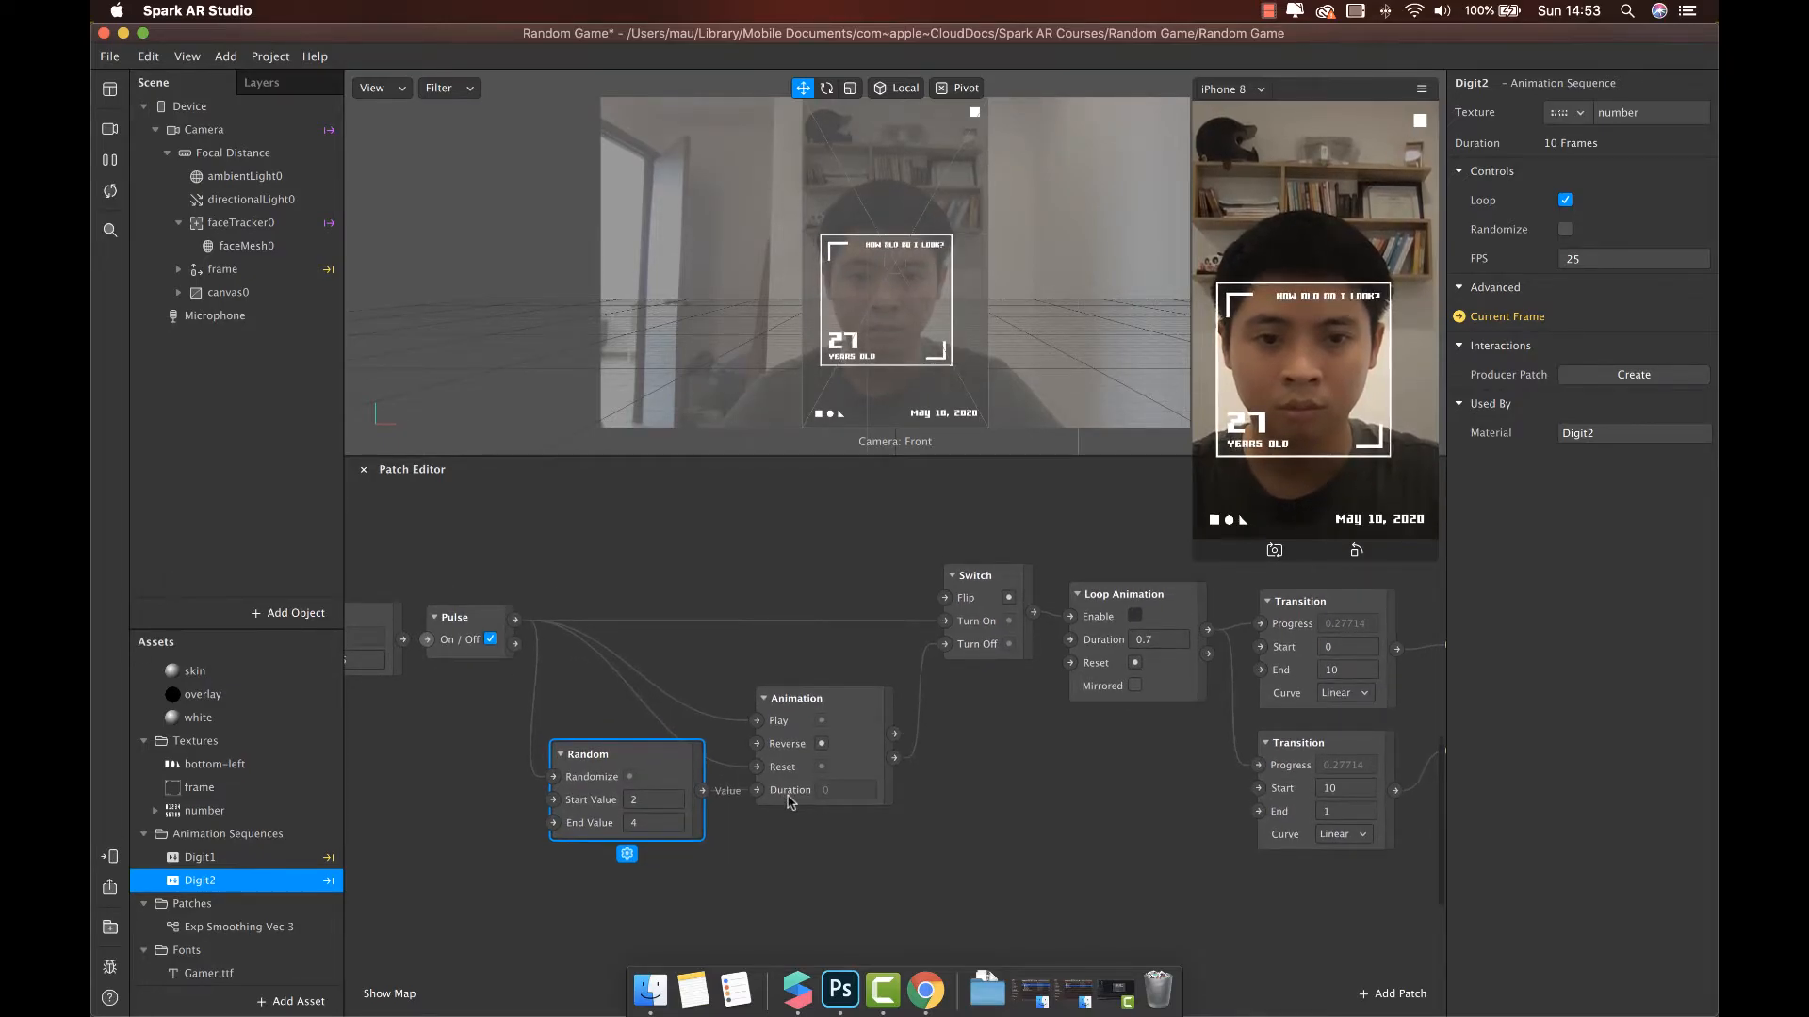
pyautogui.click(109, 161)
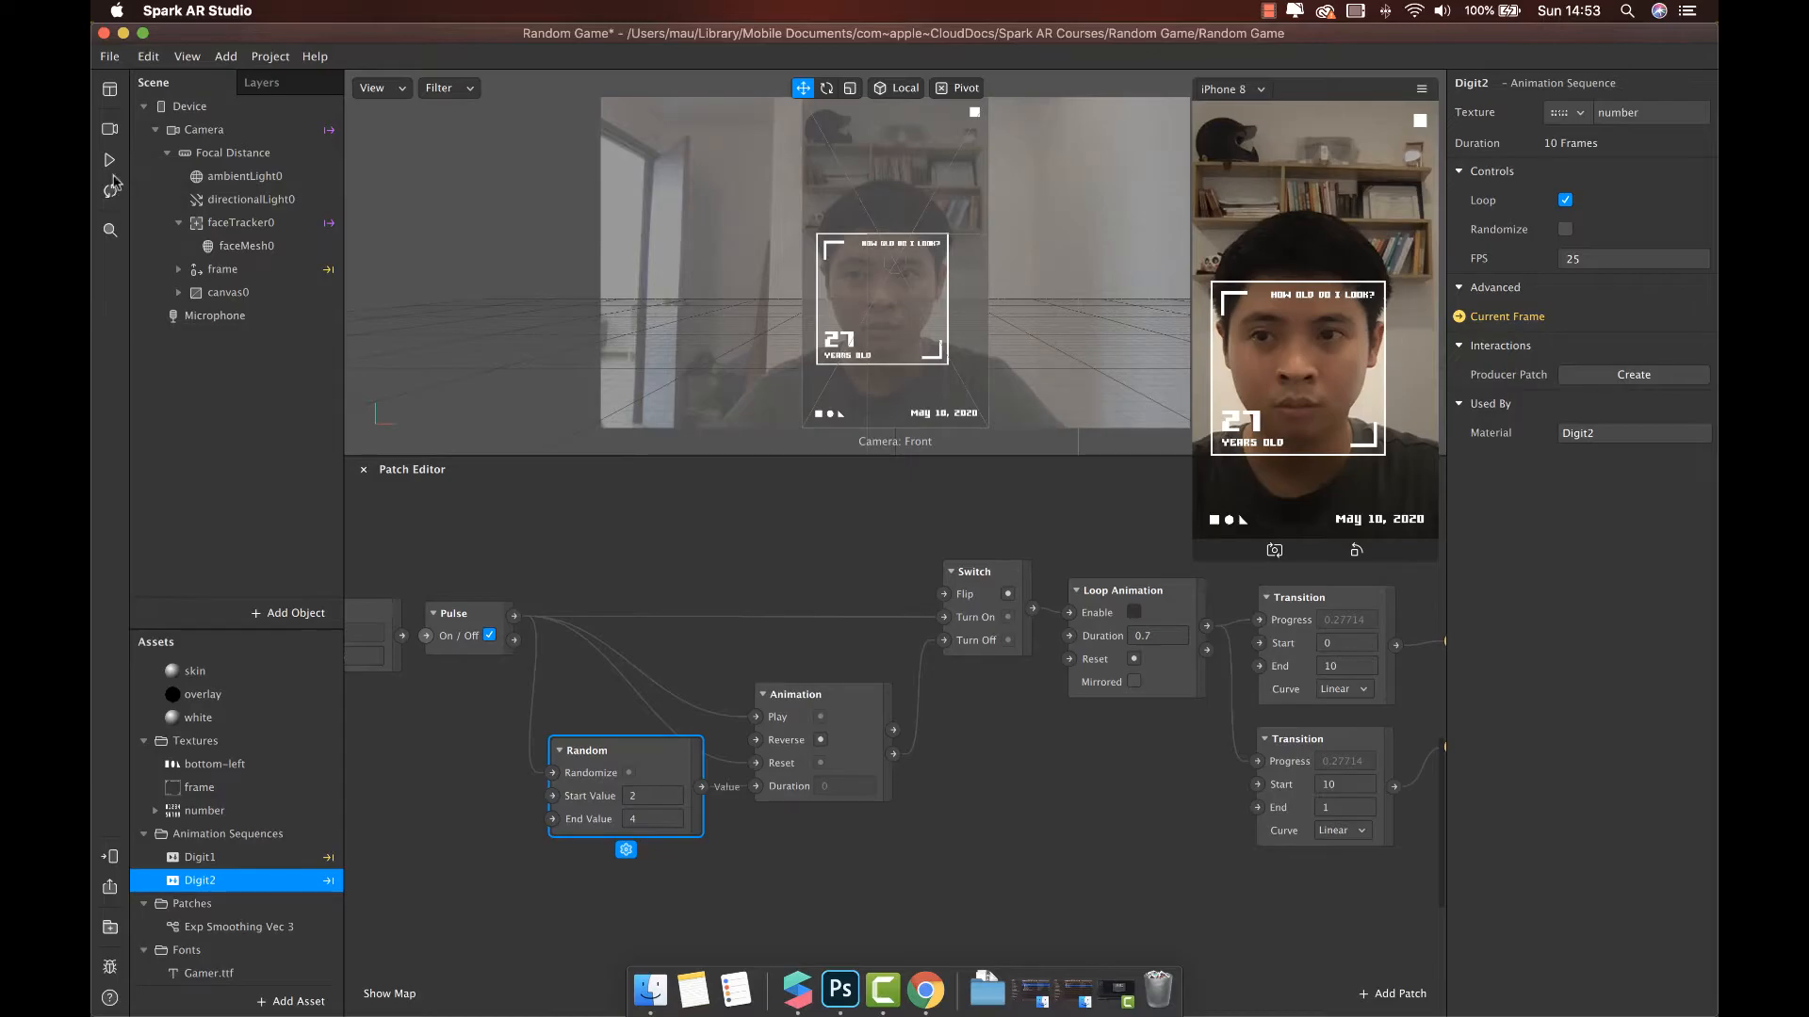
pyautogui.click(109, 160)
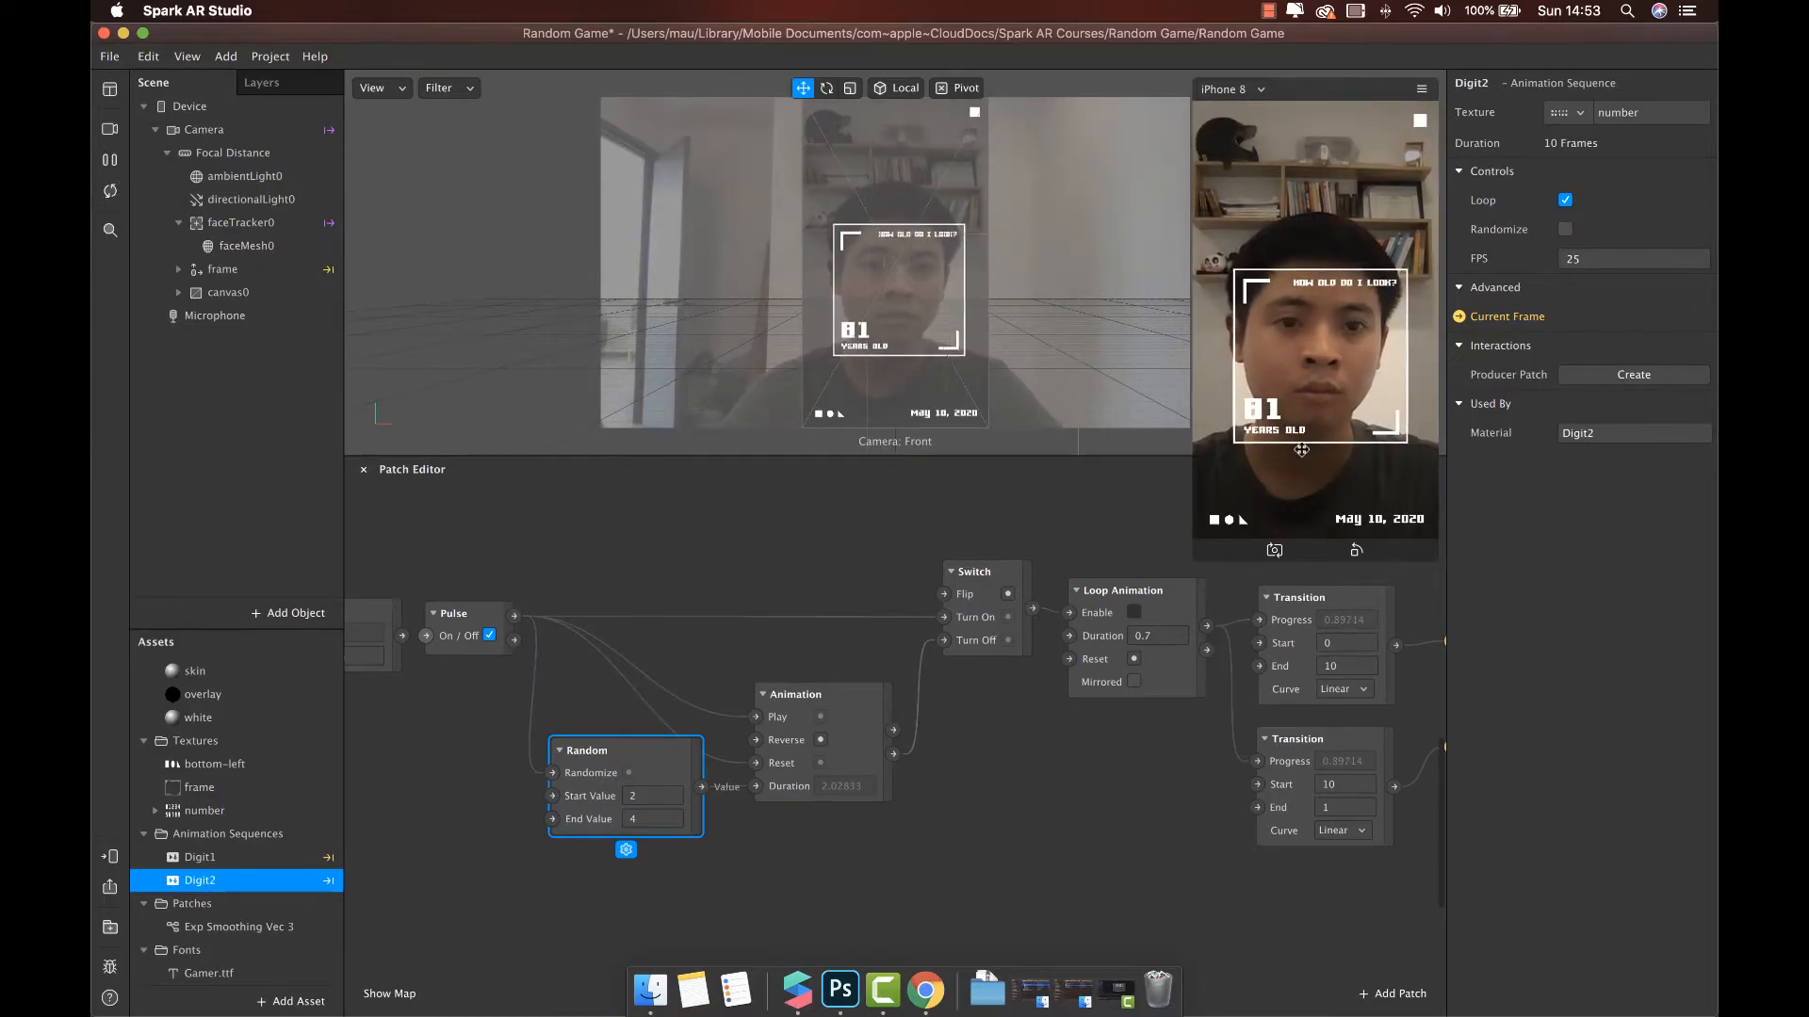
pyautogui.click(488, 636)
pyautogui.click(488, 637)
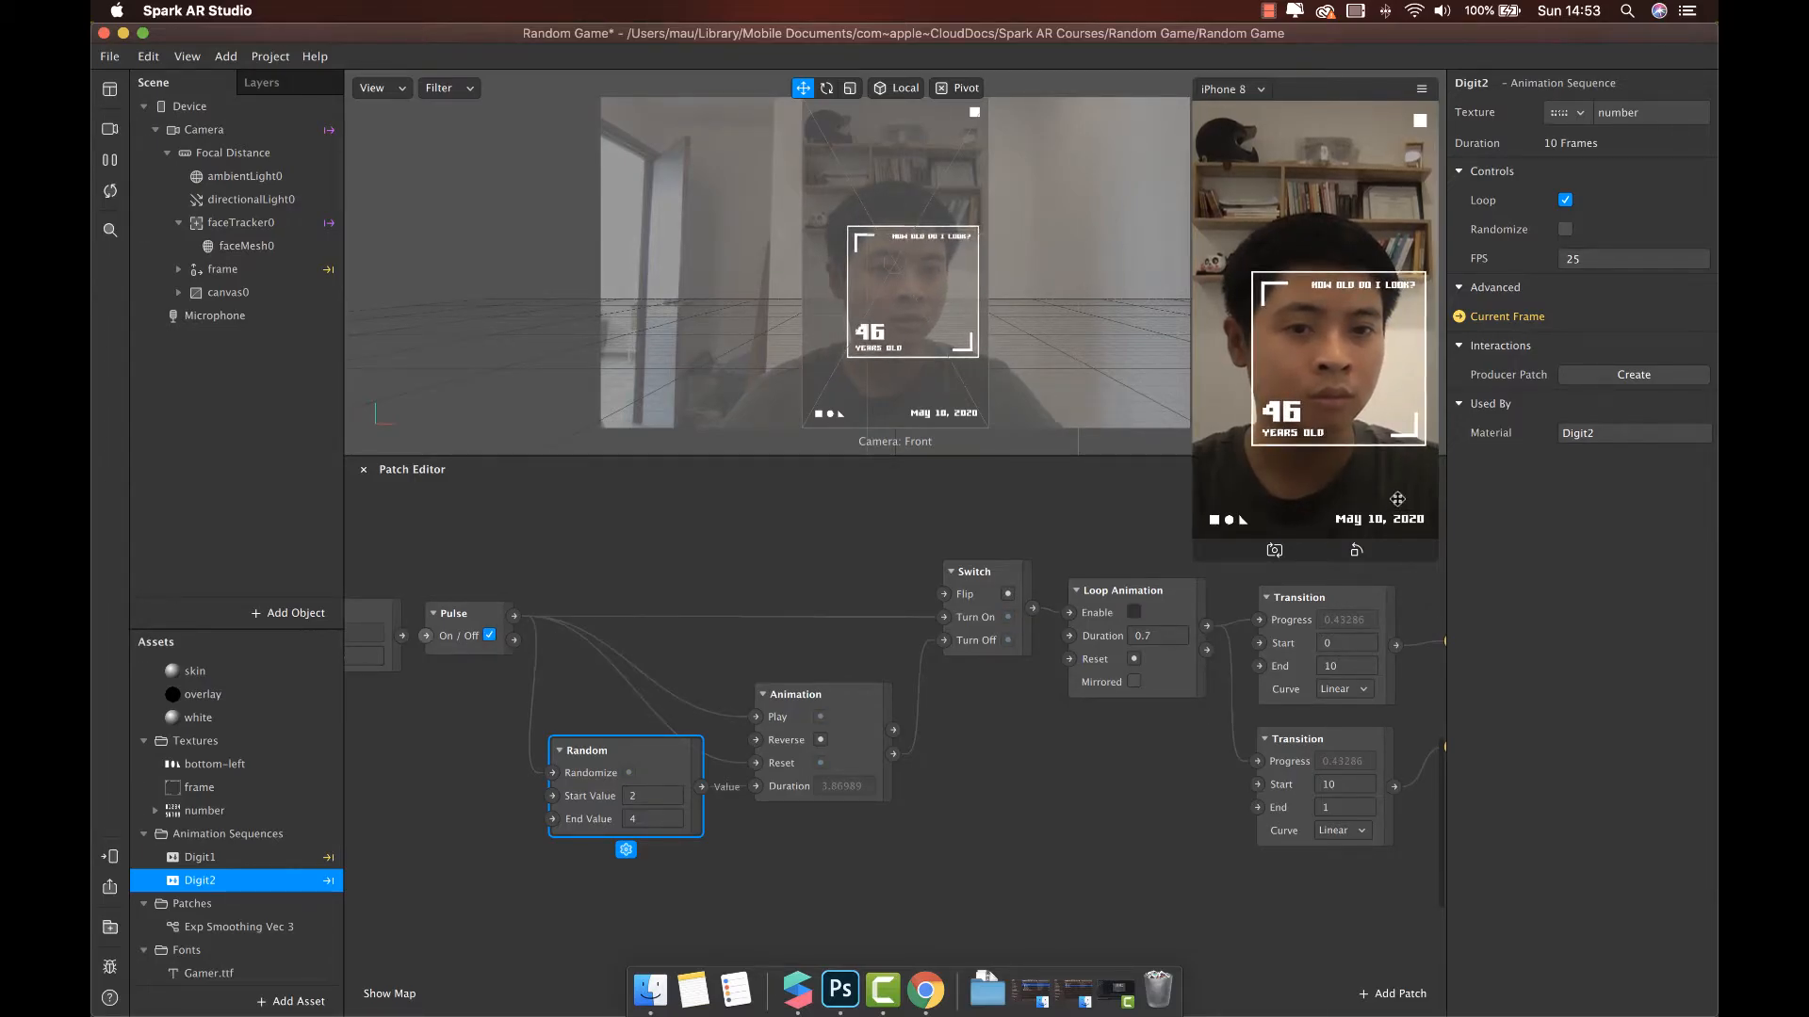
# Attach a new Animation patch to the existing Animation patch's Completed output, below the Loop Animation chain.
pyautogui.scroll(-3, 1175, 756)
pyautogui.hscroll(3, 1176, 757)
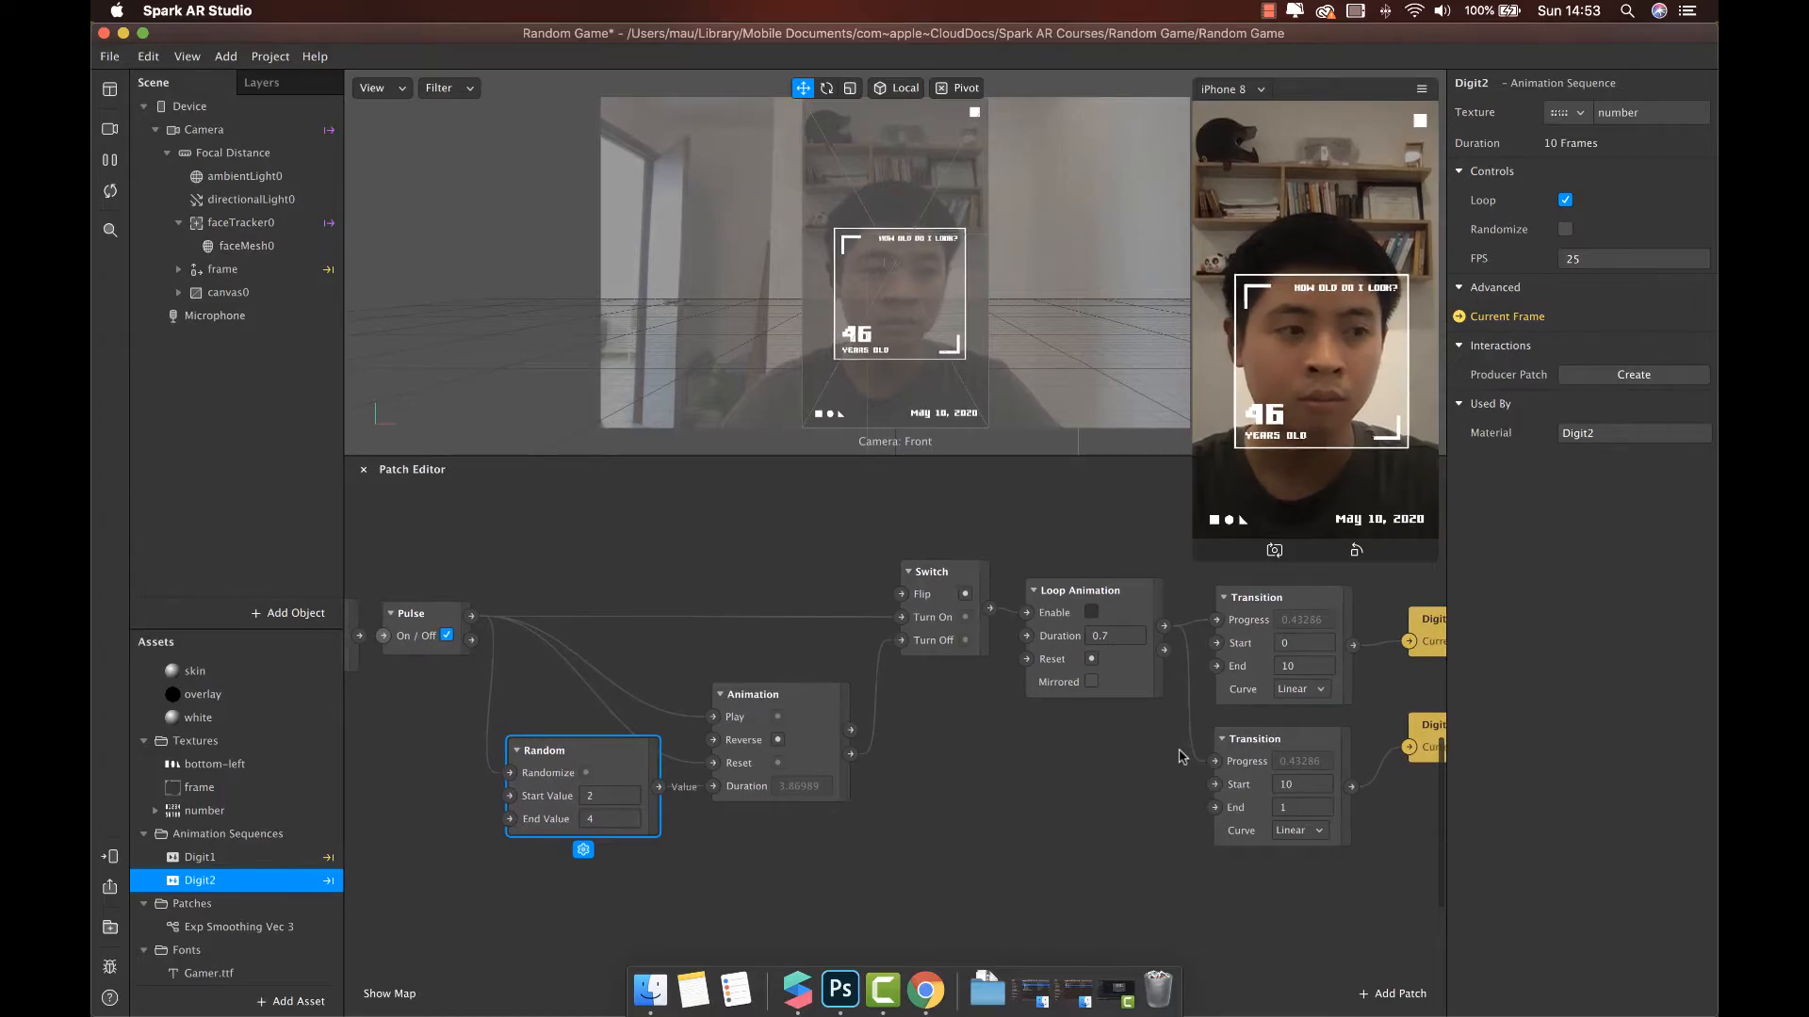
pyautogui.hscroll(3, 1181, 757)
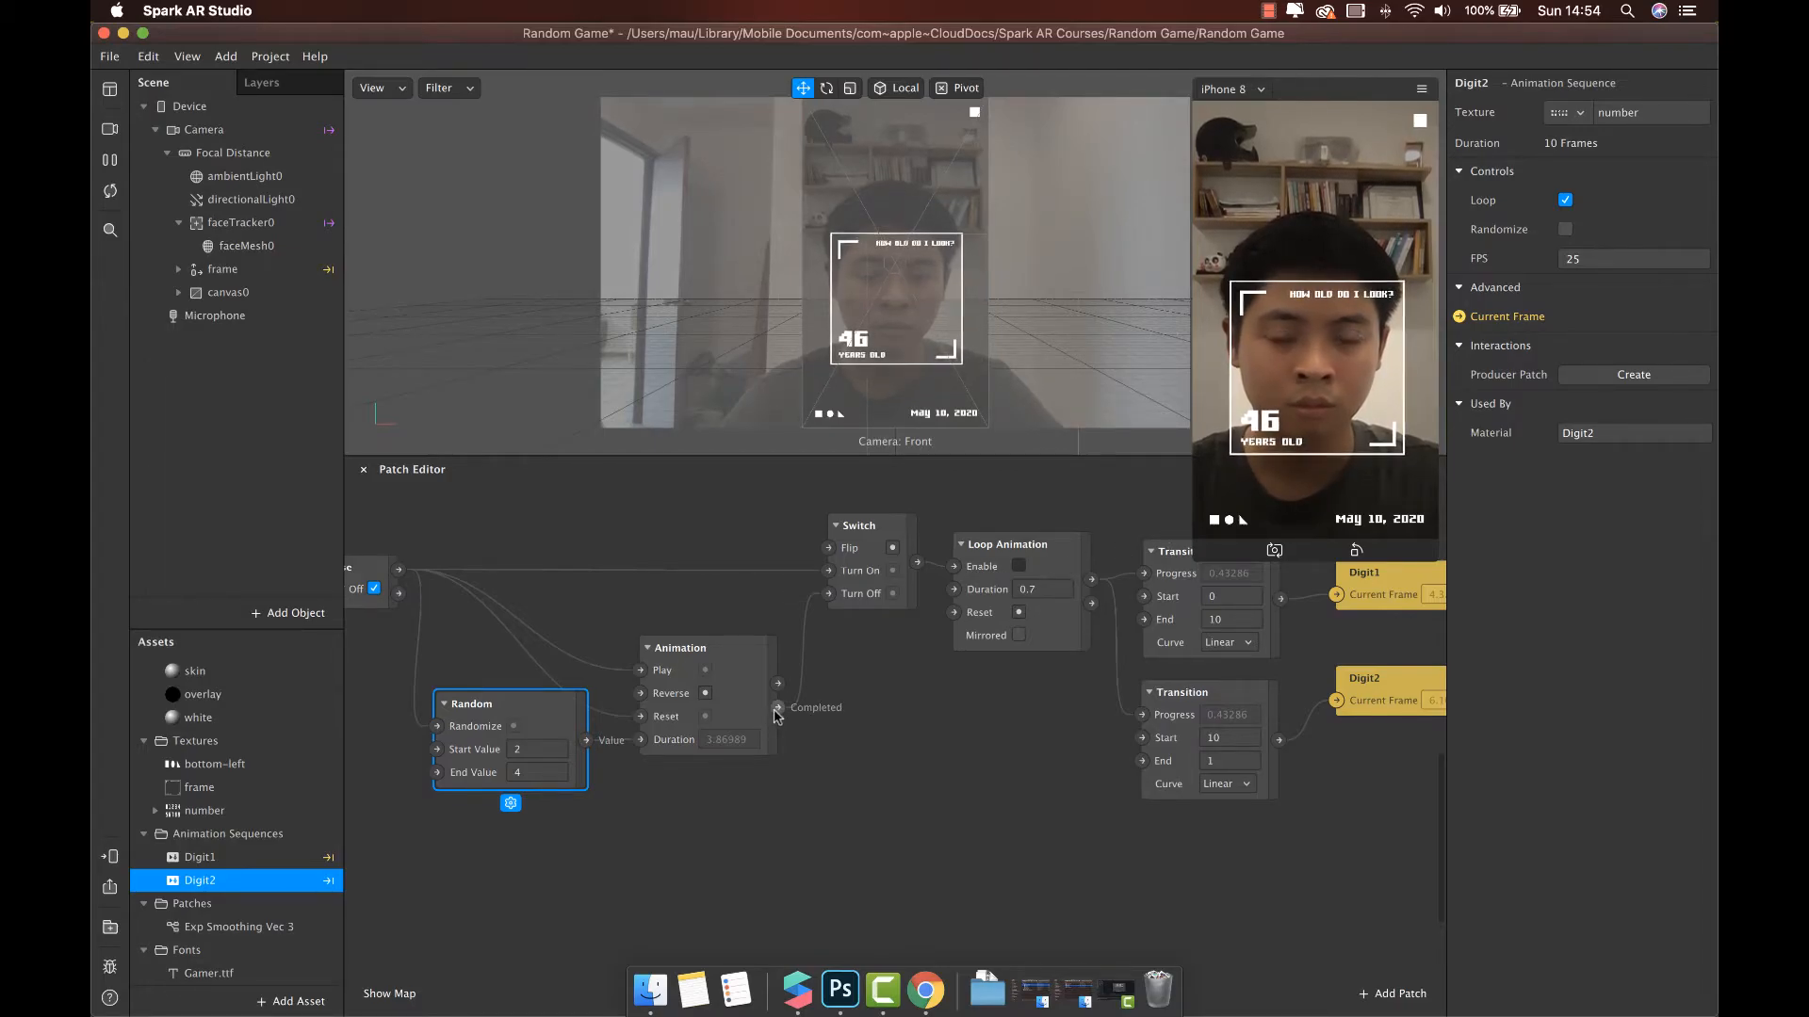
pyautogui.moveTo(776, 709); pyautogui.dragTo(839, 824)
pyautogui.write('anima')
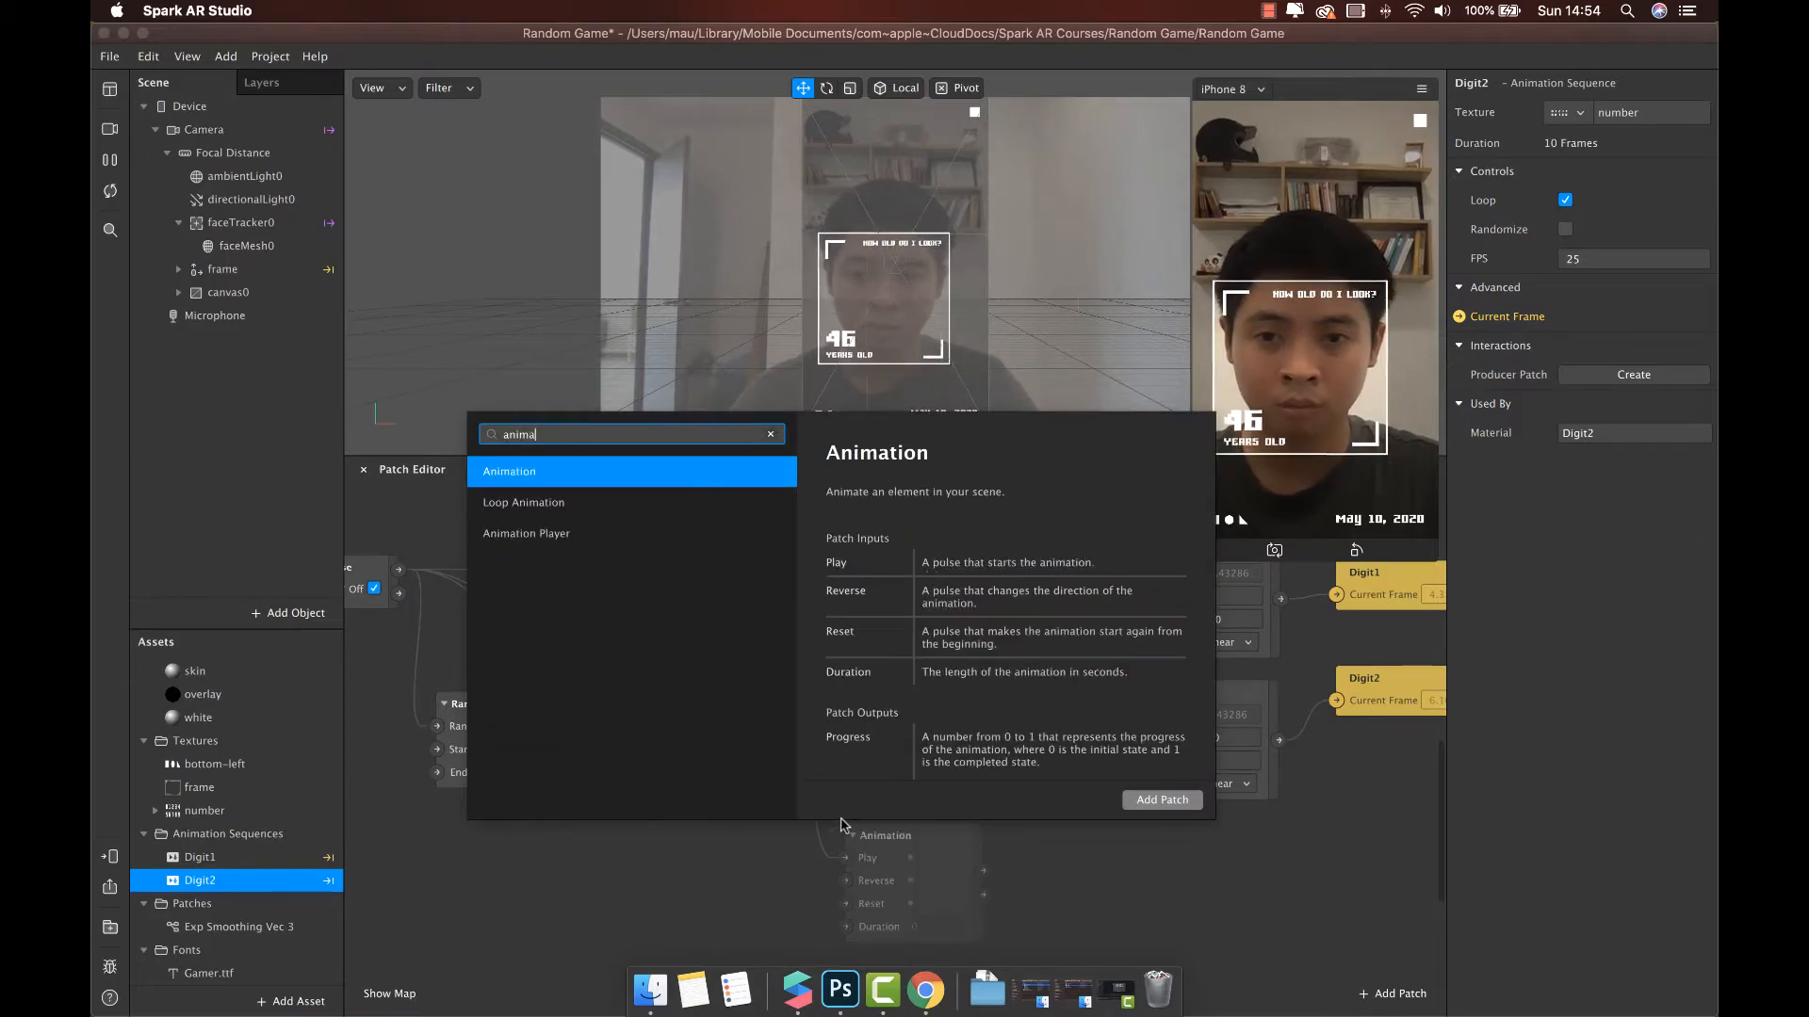
pyautogui.press('Return')
# Attach a Transition patch to the new Animation's Progress output and line the two patches up side by side.
pyautogui.moveTo(967, 860); pyautogui.dragTo(1048, 863)
pyautogui.write('tran')
pyautogui.press('Return')
pyautogui.moveTo(1171, 880); pyautogui.dragTo(1135, 852)
pyautogui.moveTo(916, 828); pyautogui.dragTo(922, 850)
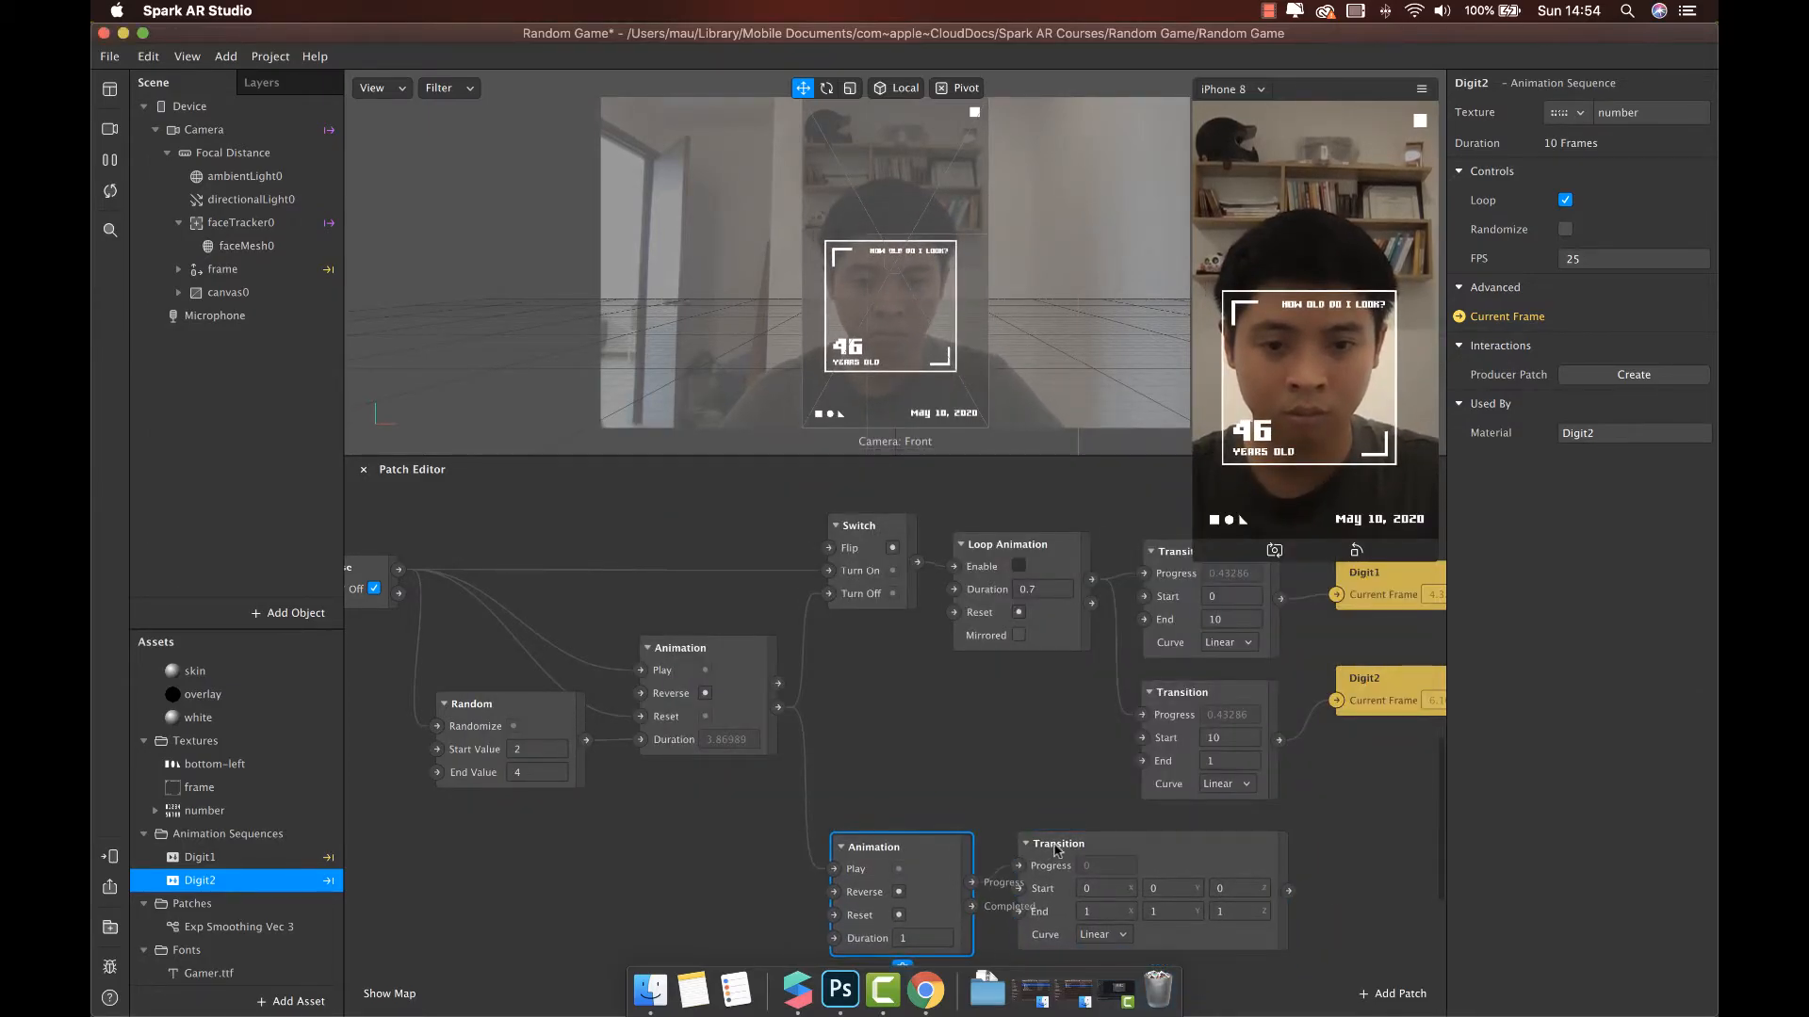
pyautogui.moveTo(1070, 848); pyautogui.dragTo(1062, 862)
# Select the Digit null object inside frame and create a patch for its Scale.
pyautogui.click(179, 270)
pyautogui.click(214, 319)
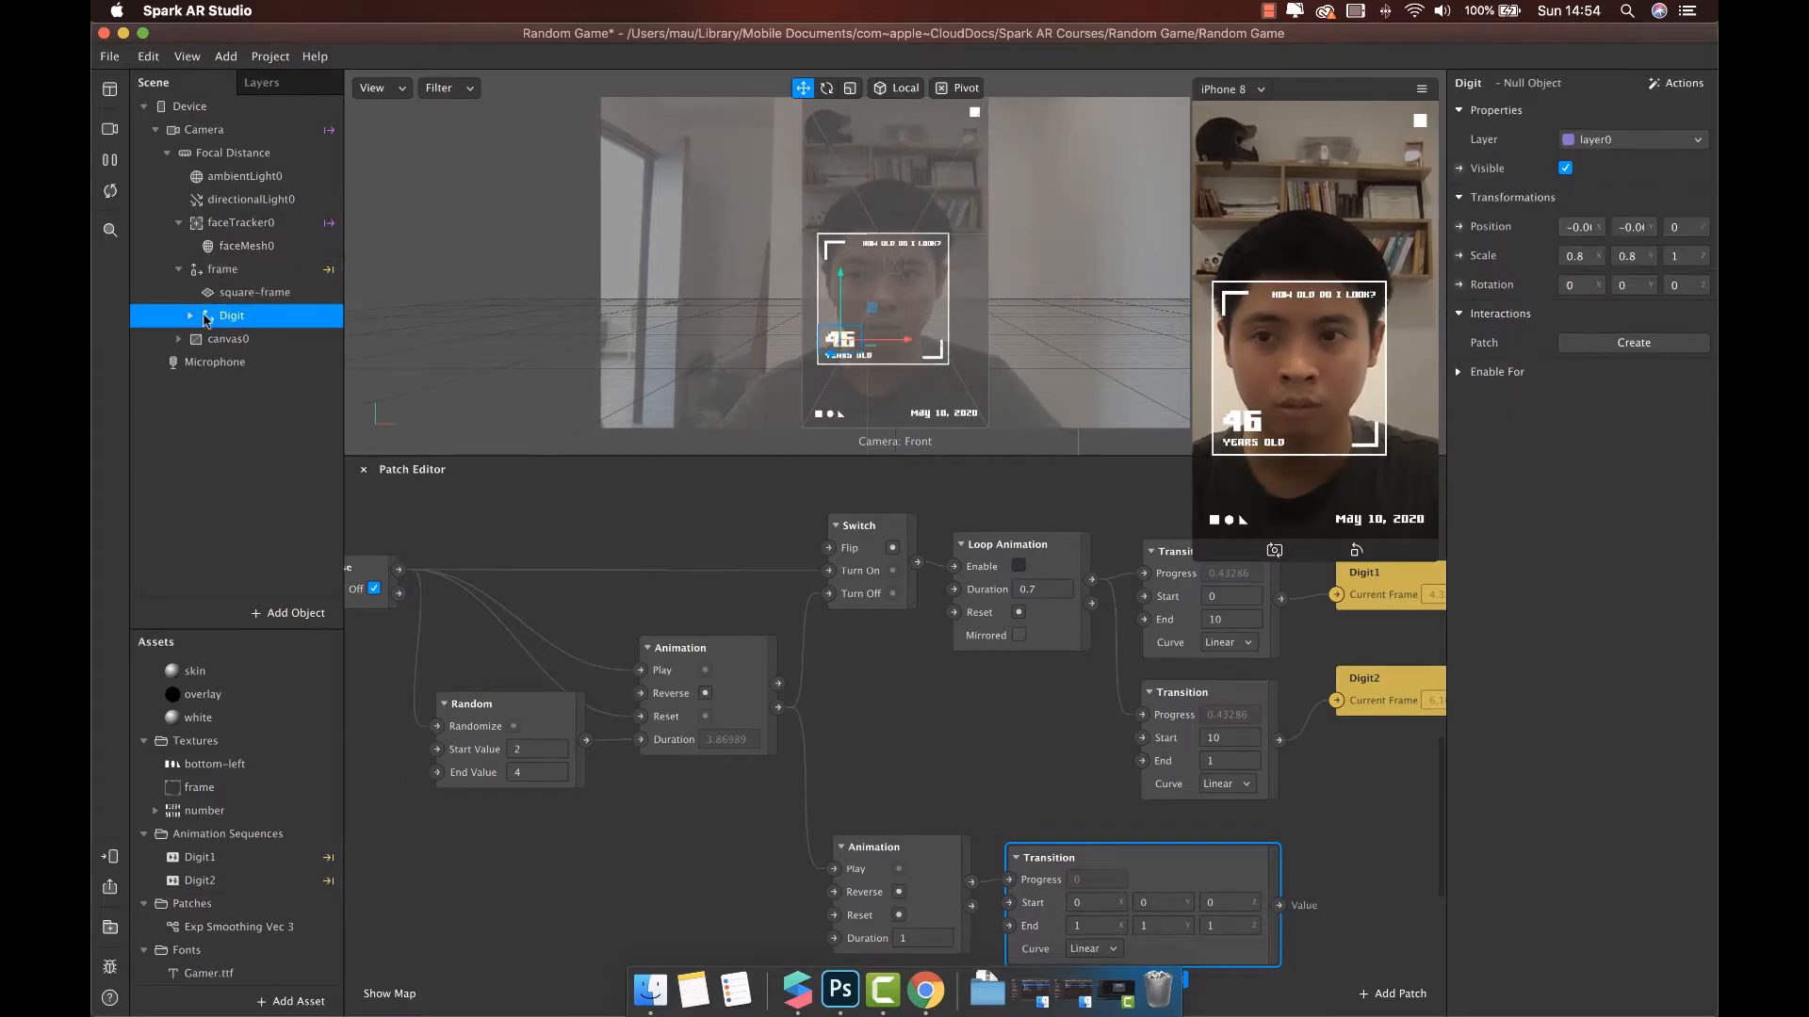
pyautogui.click(1458, 256)
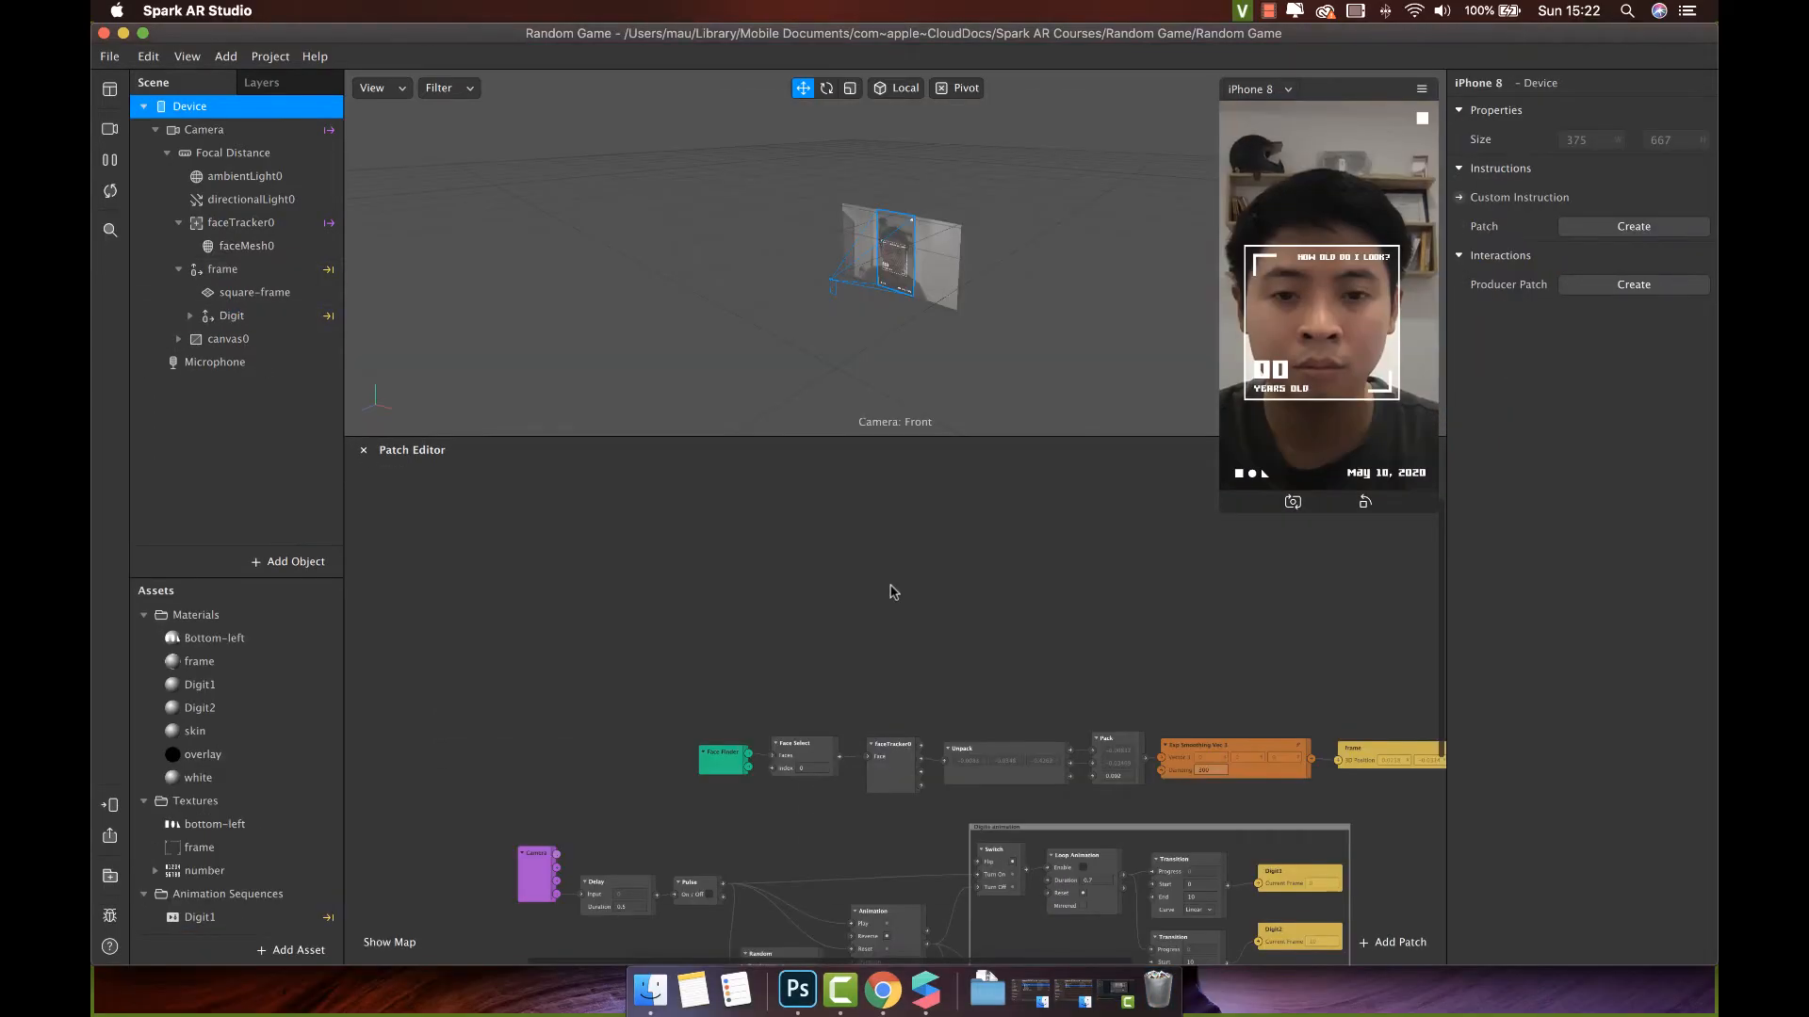
# Select the Device and create the patches for its Custom Instruction.
pyautogui.scroll(-1, 893, 592)
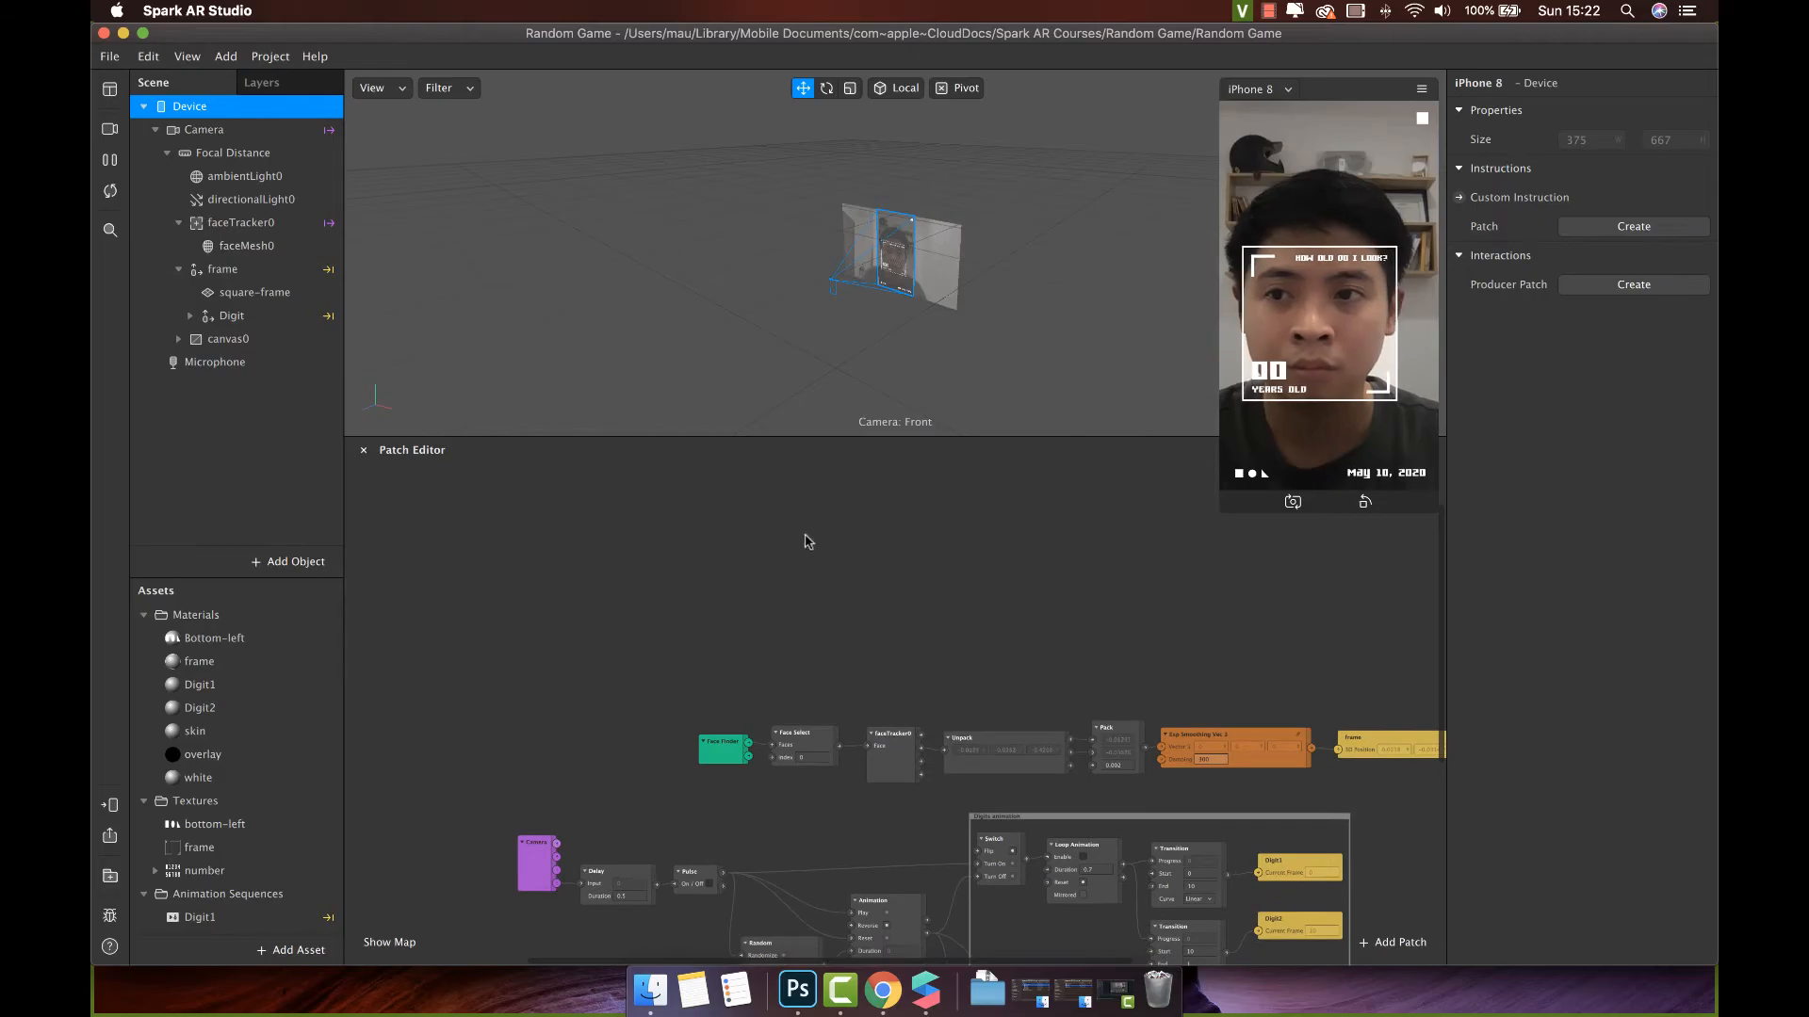
pyautogui.click(297, 466)
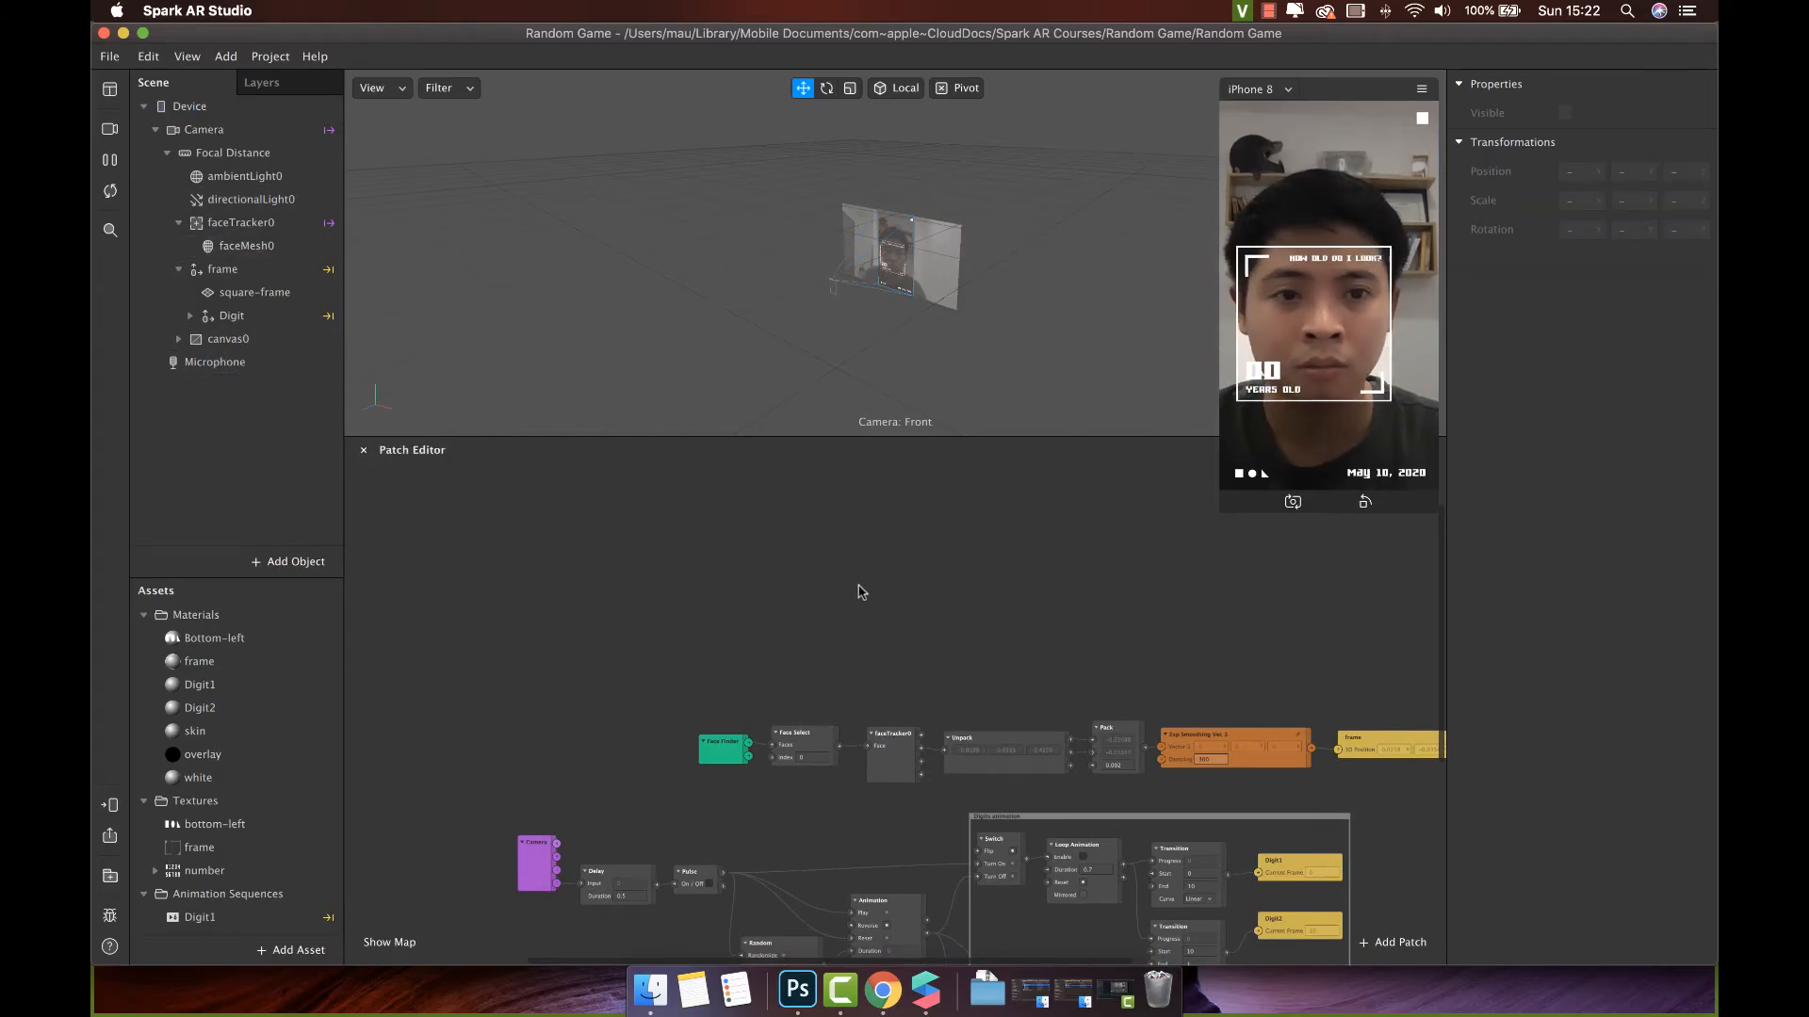
pyautogui.click(213, 126)
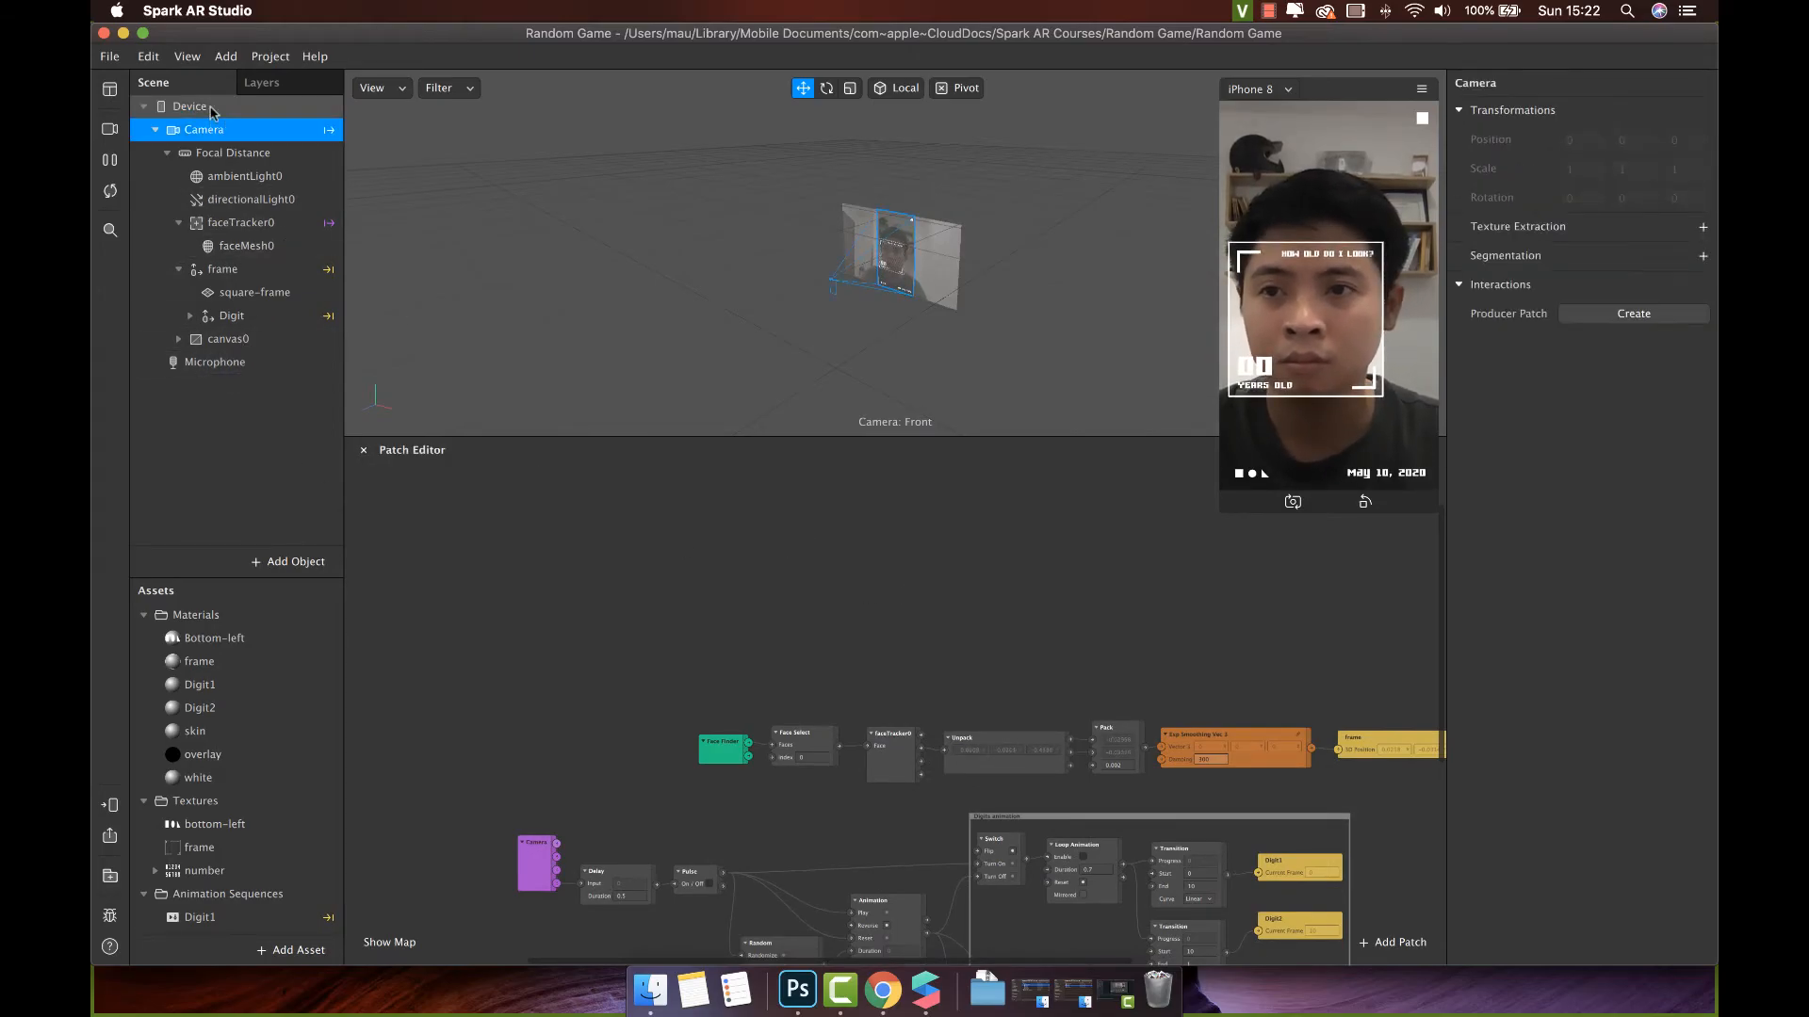
pyautogui.click(196, 107)
pyautogui.click(1623, 234)
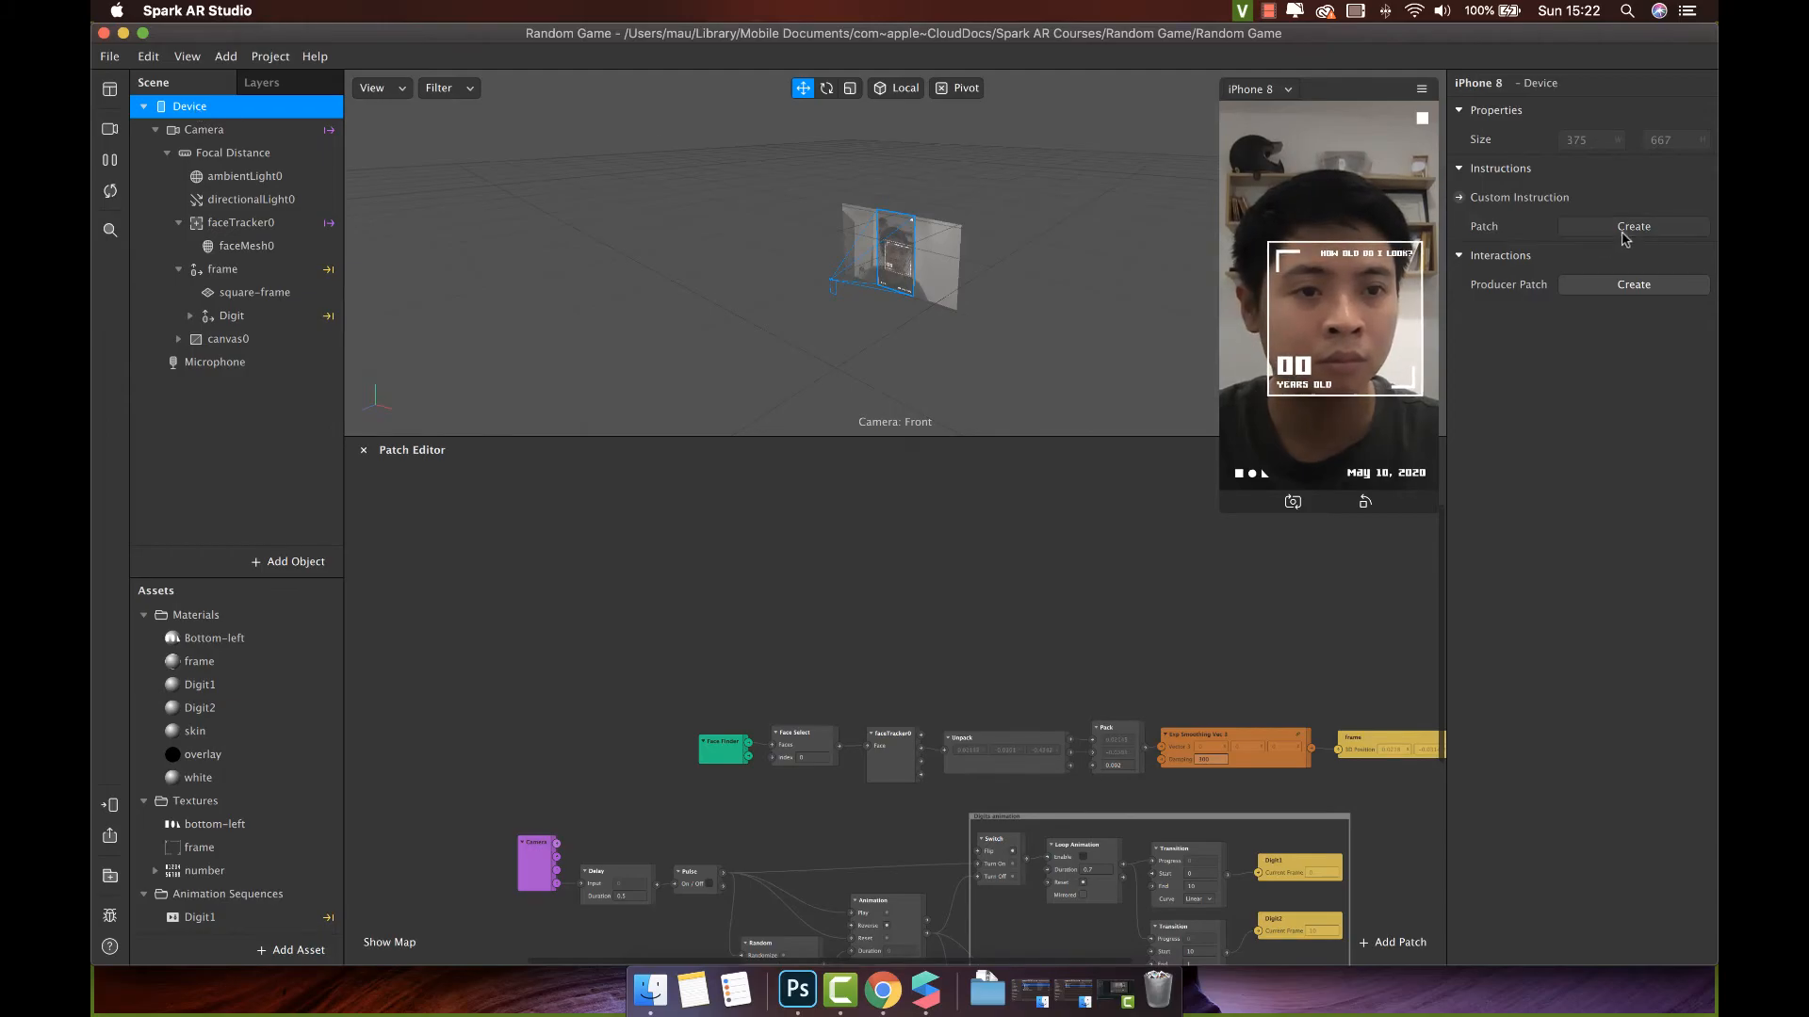
pyautogui.click(1644, 272)
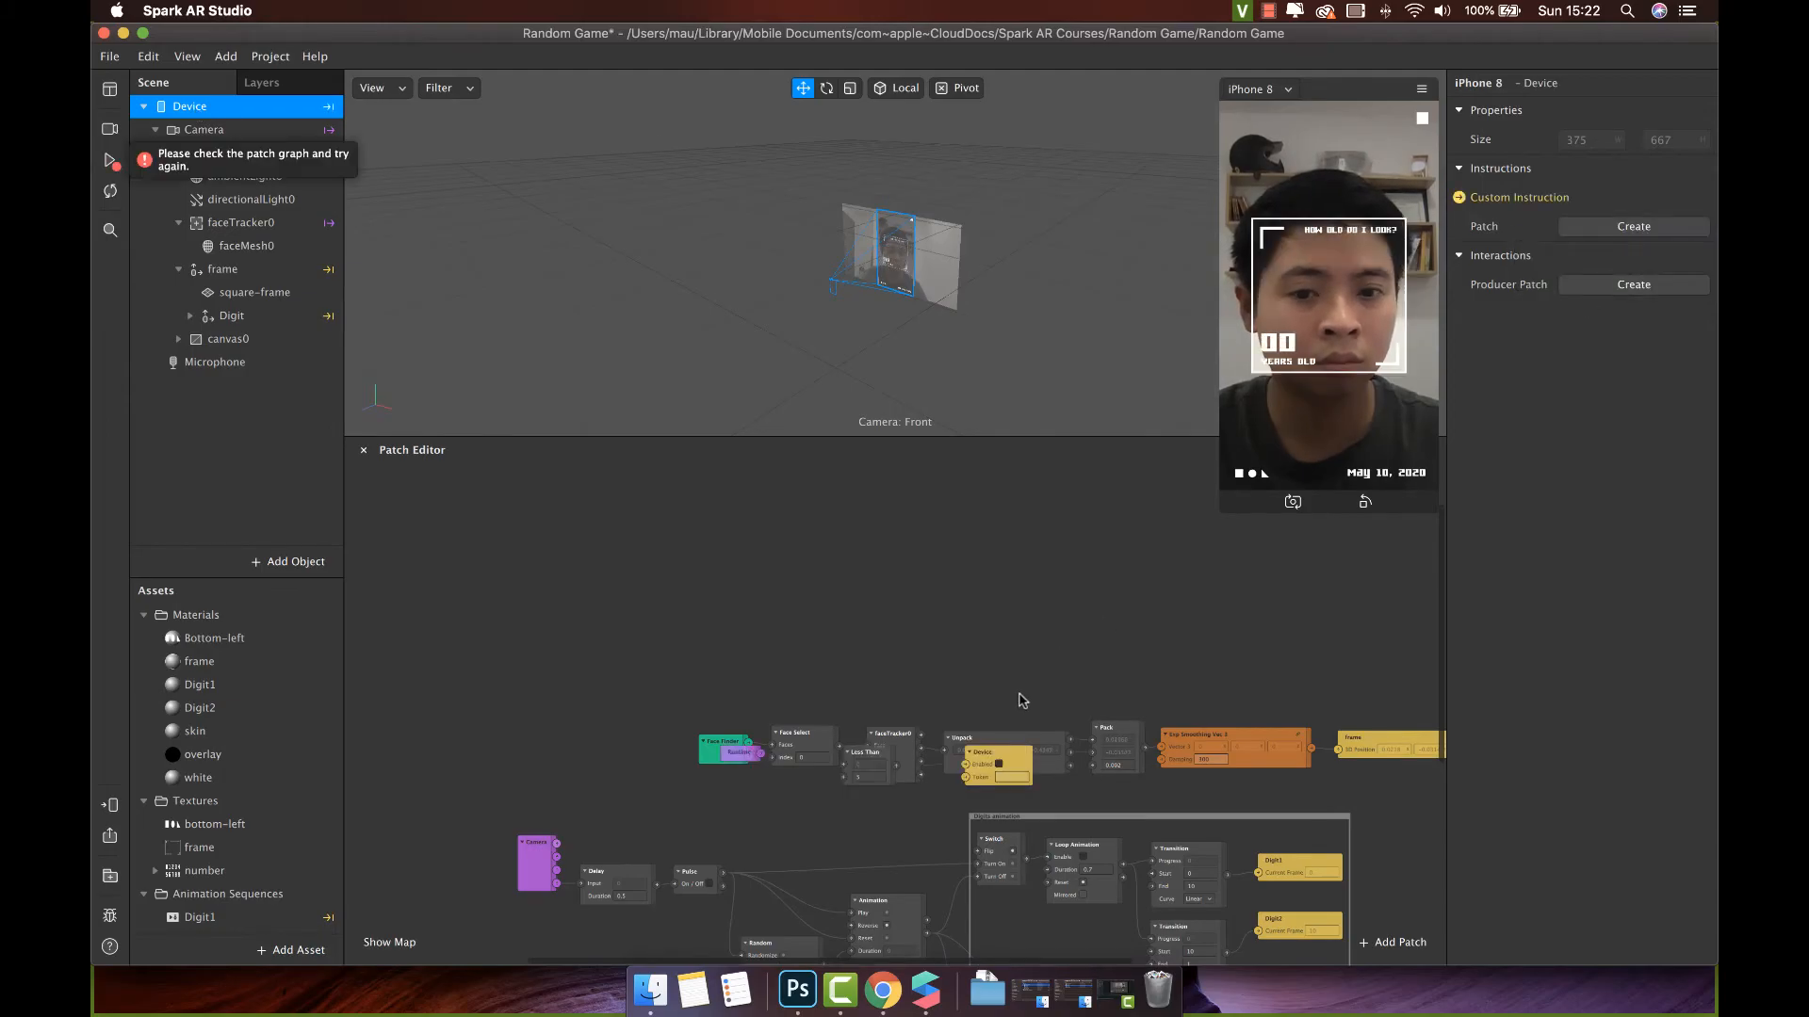
# Move the Device, Less Than and Runtime patches into the empty space above the face tracking chain.
pyautogui.moveTo(1001, 763); pyautogui.dragTo(970, 620)
pyautogui.moveTo(866, 752); pyautogui.dragTo(876, 616)
pyautogui.moveTo(749, 756); pyautogui.dragTo(807, 625)
pyautogui.scroll(5, 807, 625)
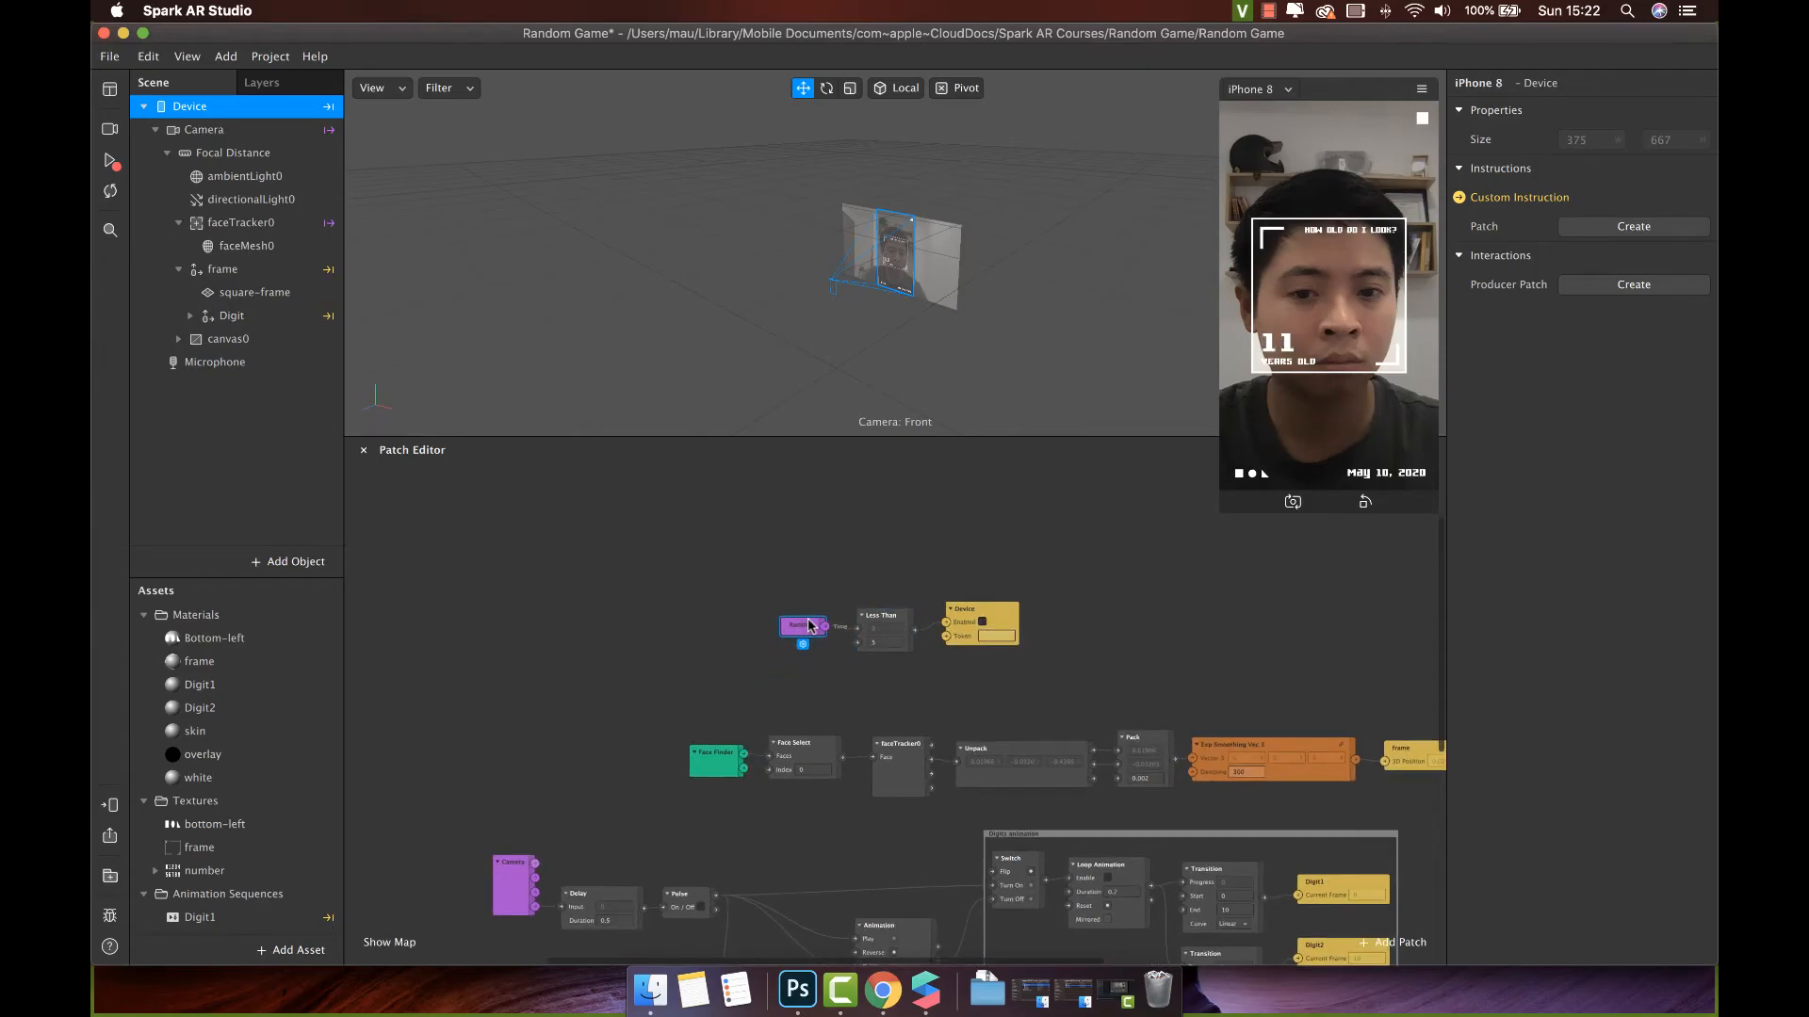
pyautogui.hscroll(5, 807, 625)
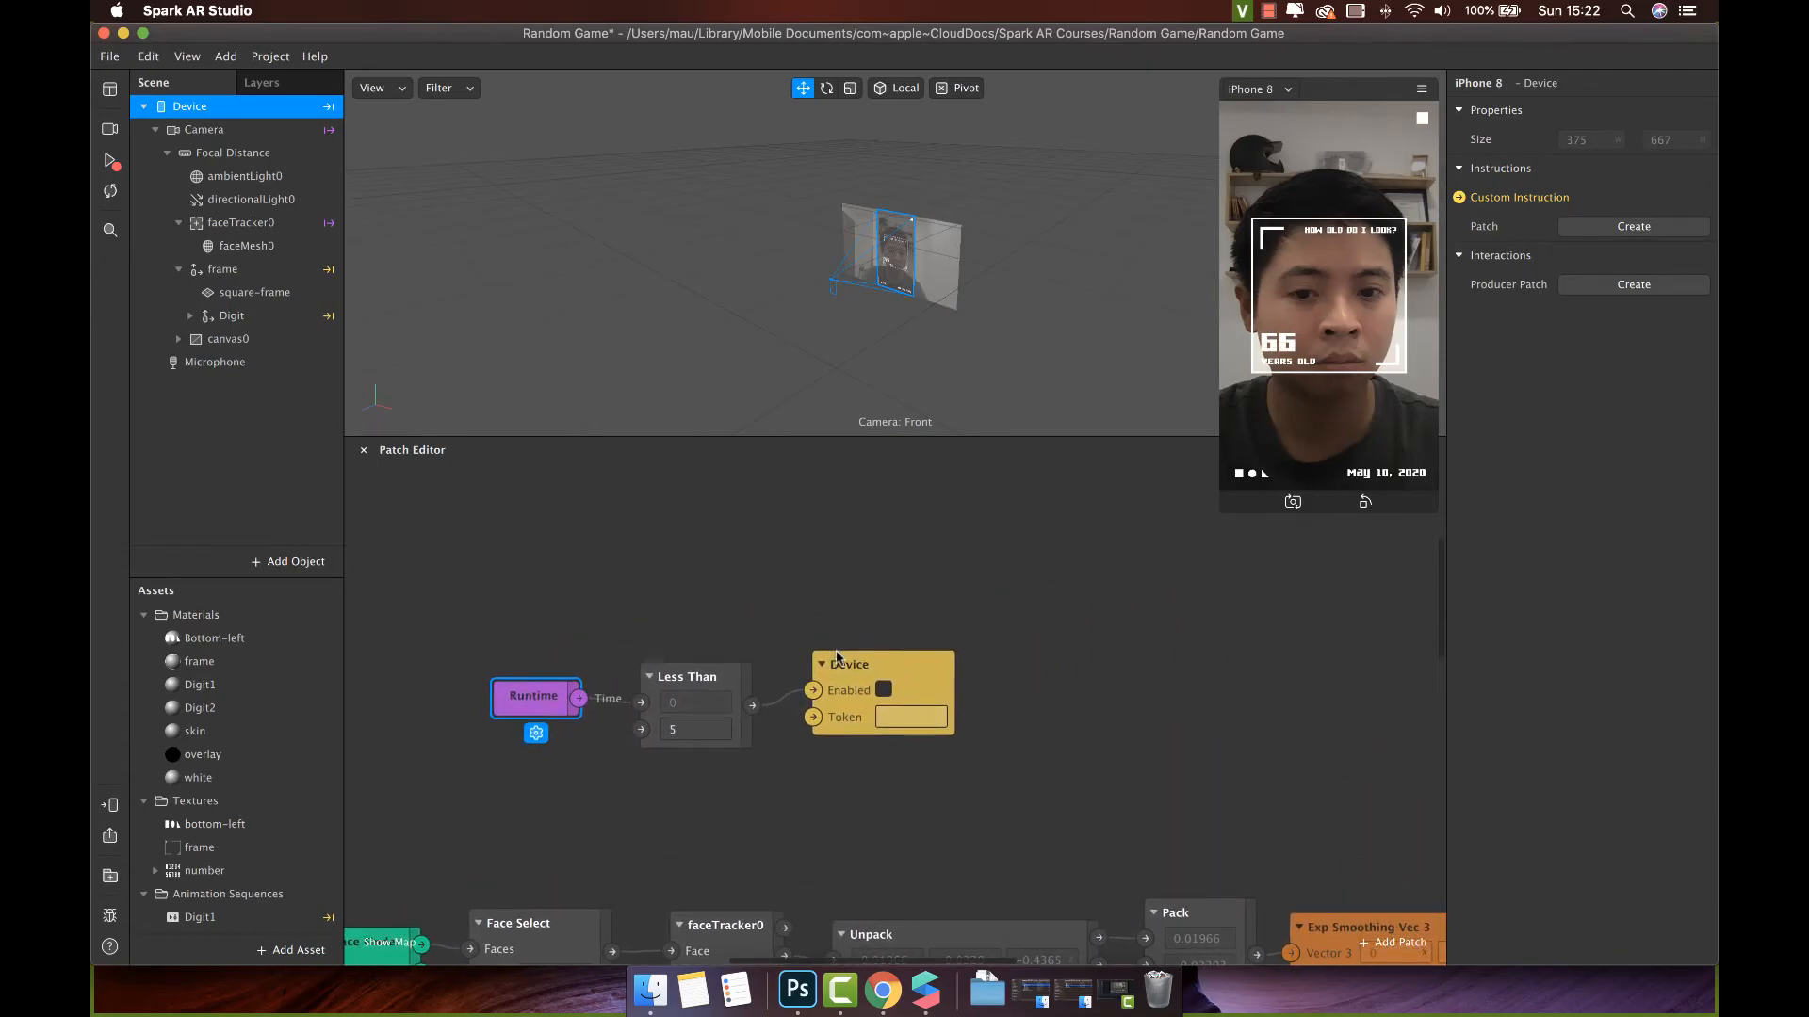
# Add the "Tap and hold record to start" instruction to Custom Instructions in the project's capabilities.
pyautogui.click(271, 57)
pyautogui.click(285, 84)
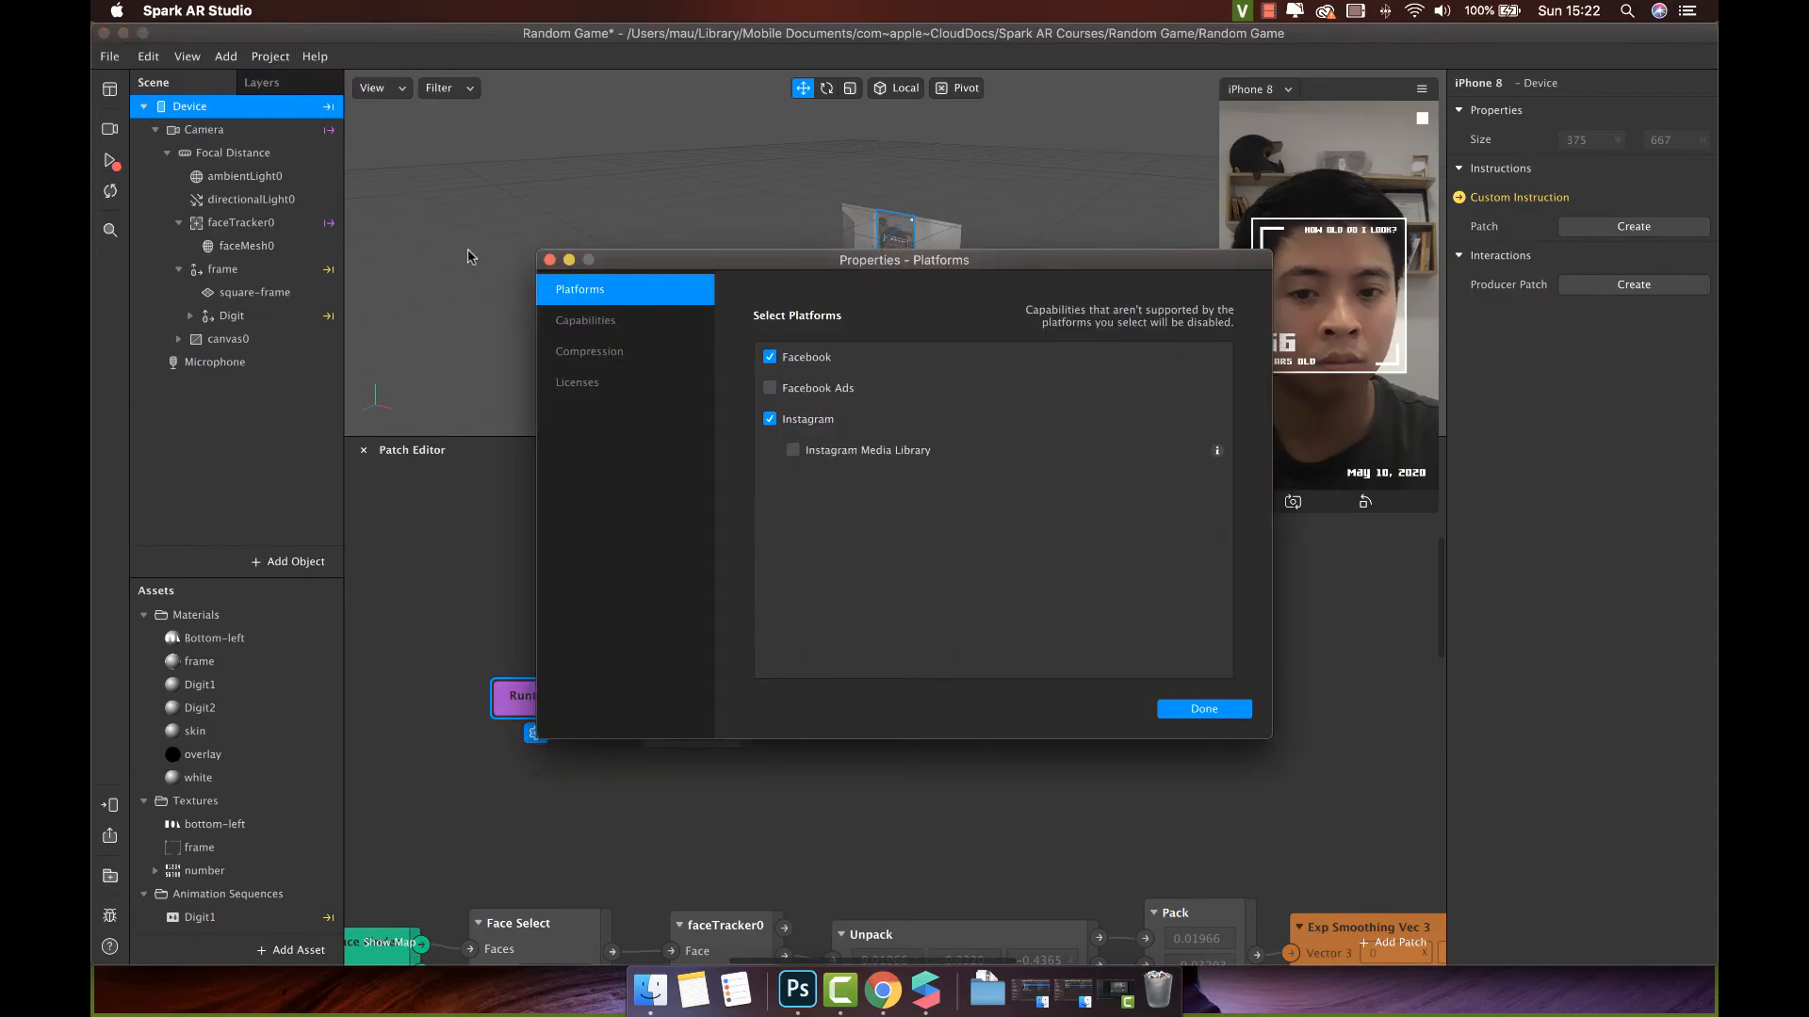
pyautogui.click(576, 321)
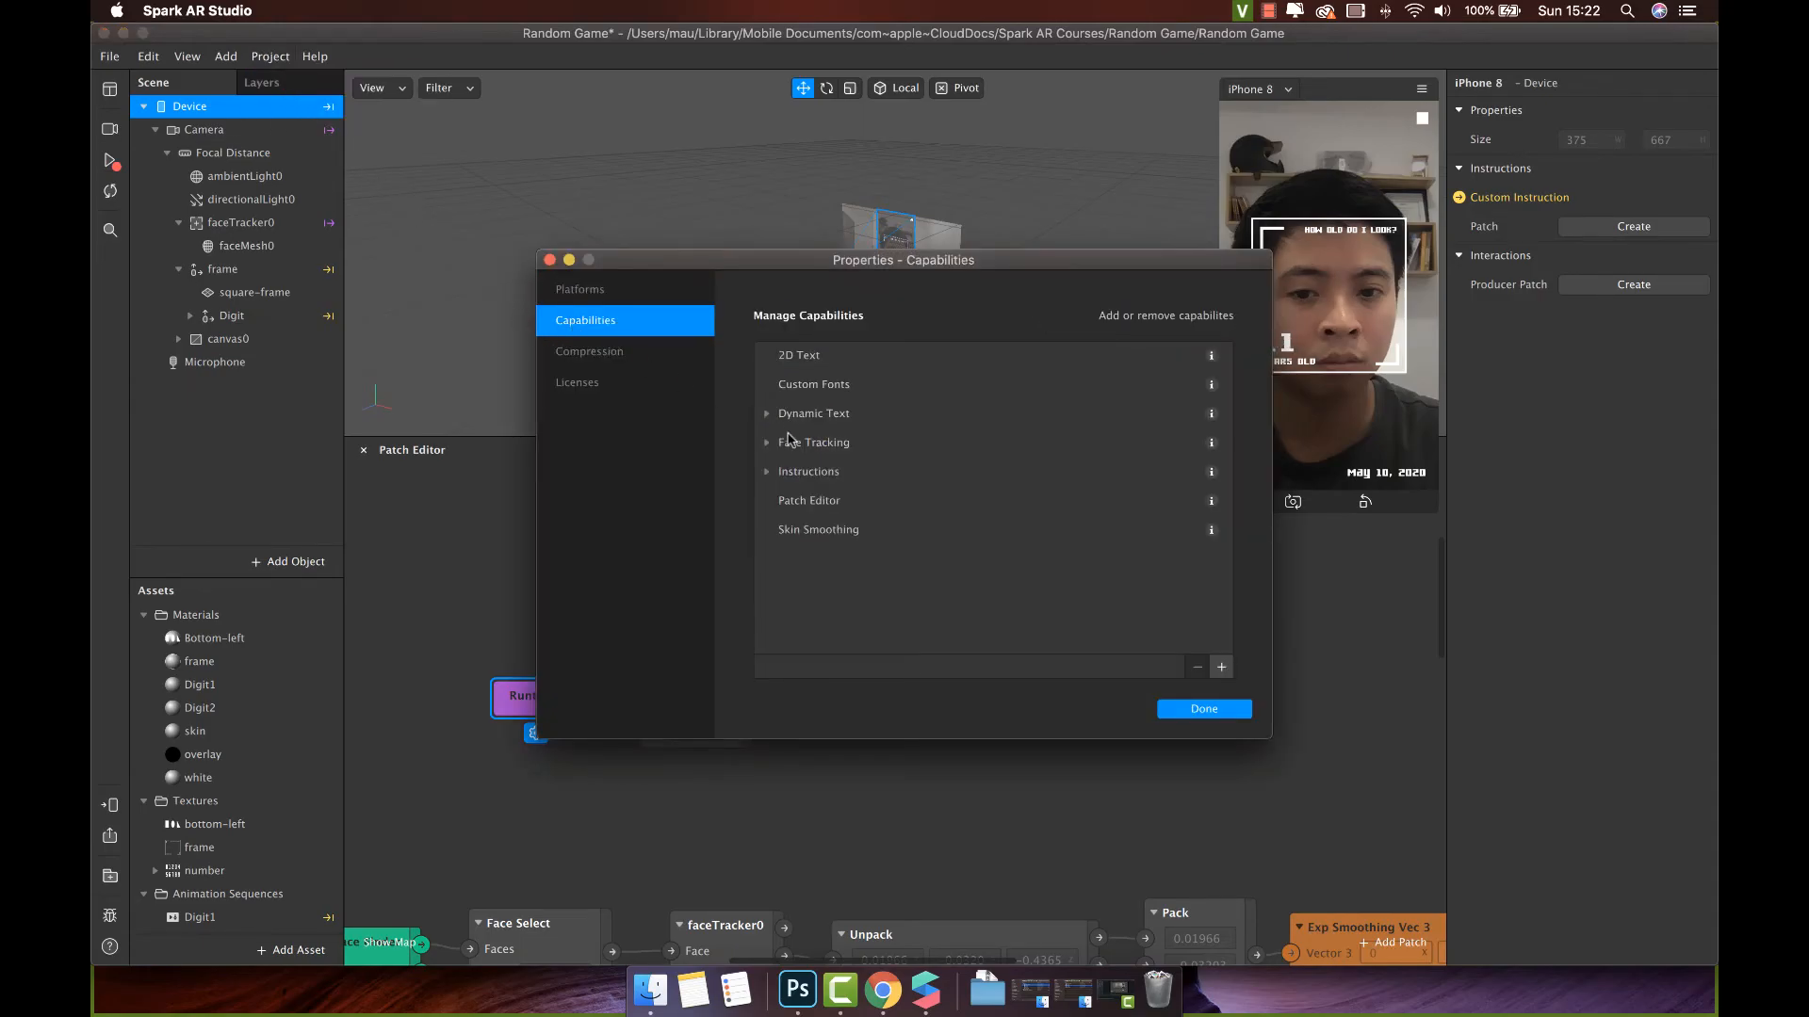
pyautogui.click(768, 473)
pyautogui.click(779, 531)
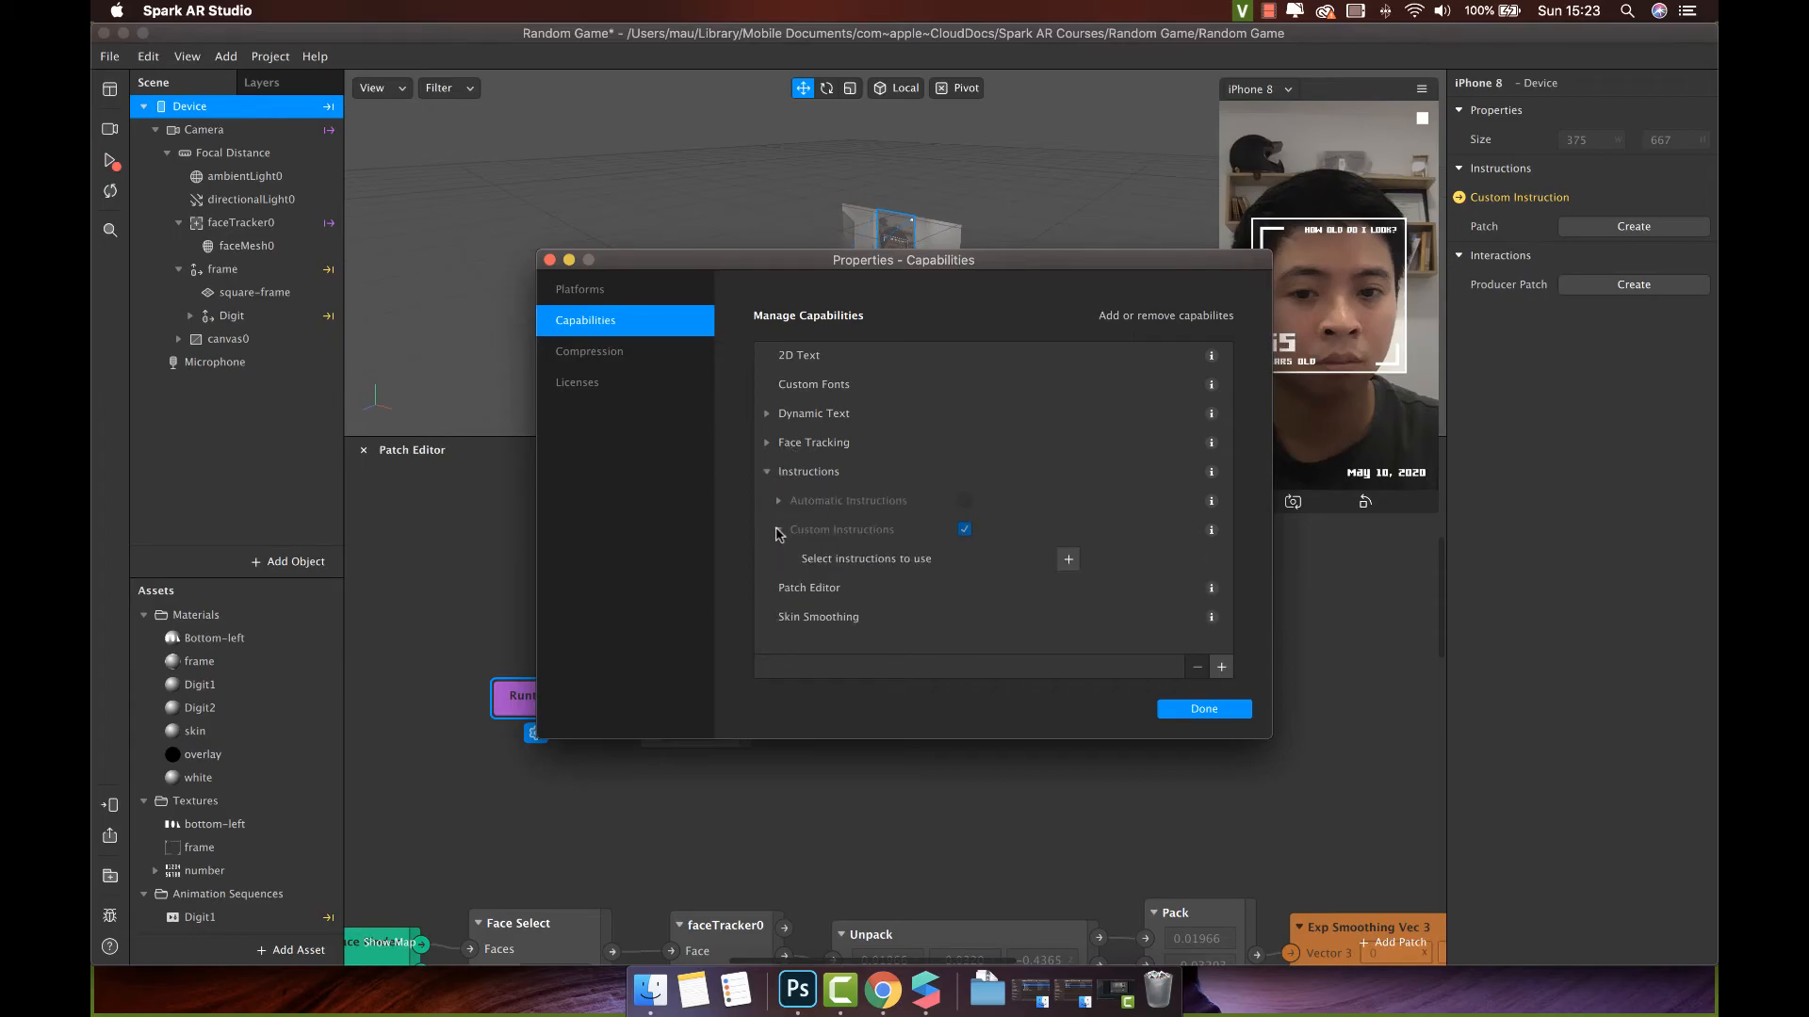
pyautogui.click(1067, 562)
pyautogui.write('ho')
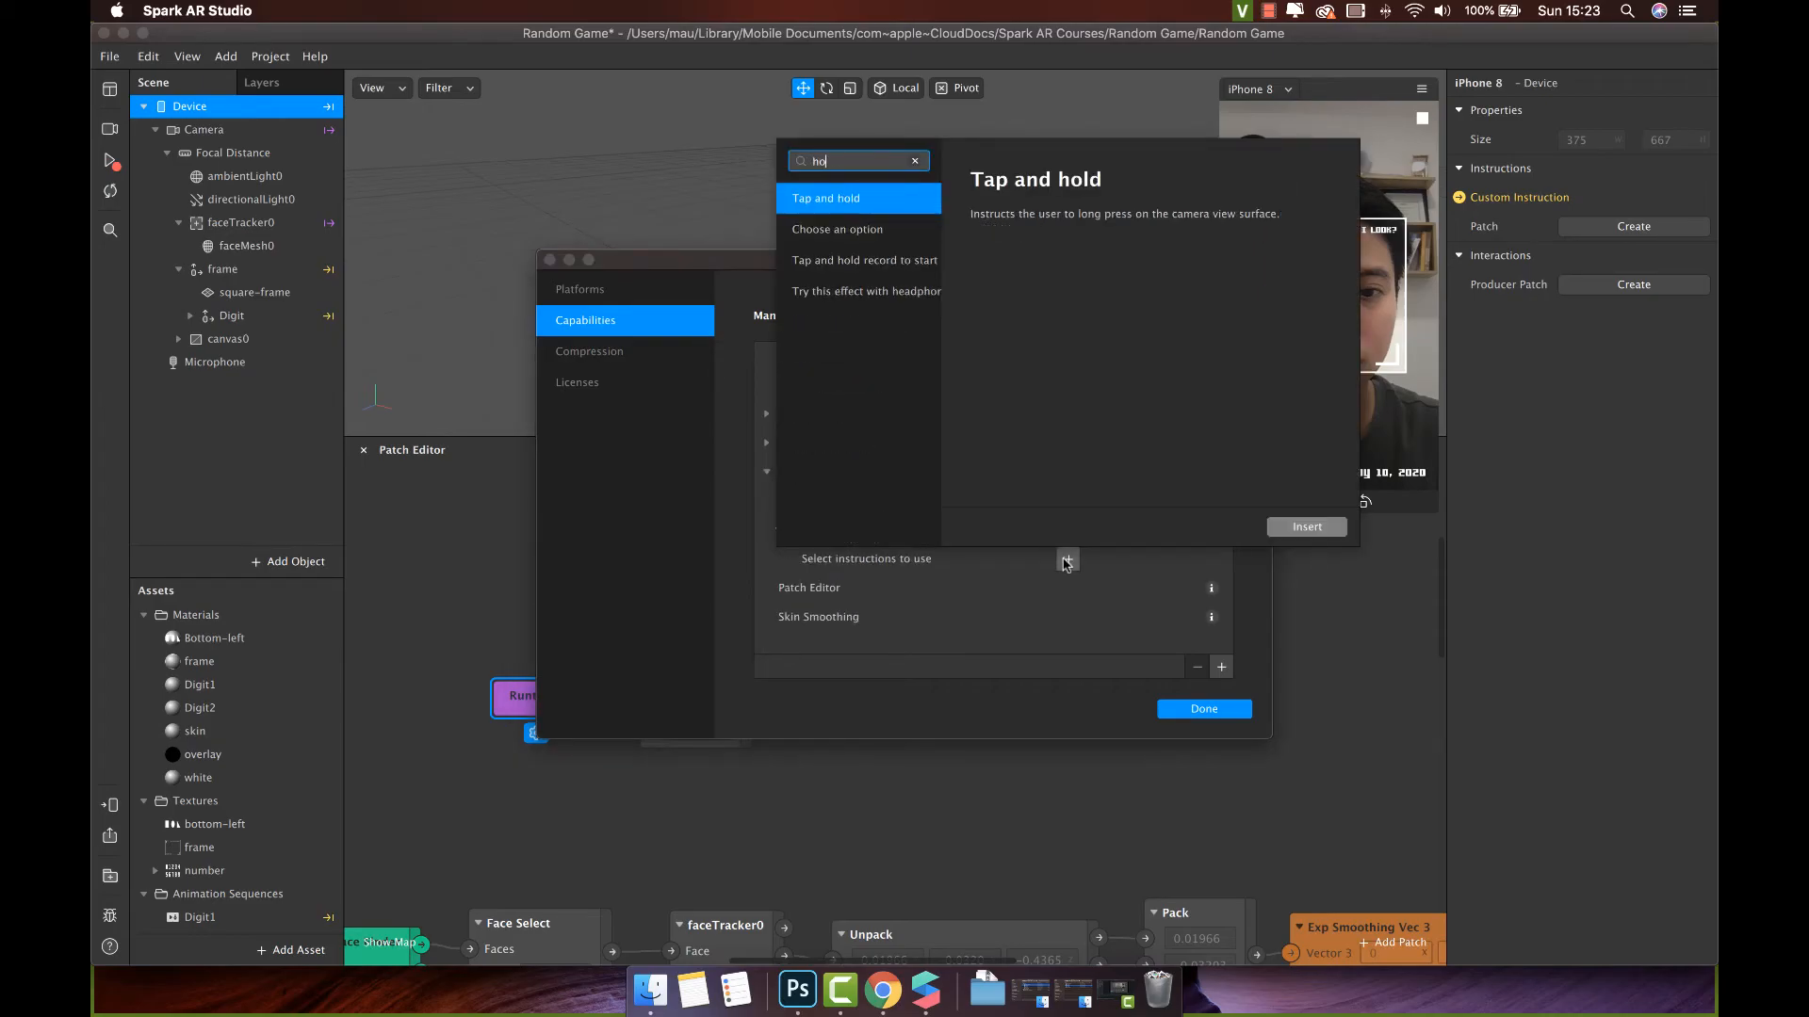
pyautogui.click(893, 264)
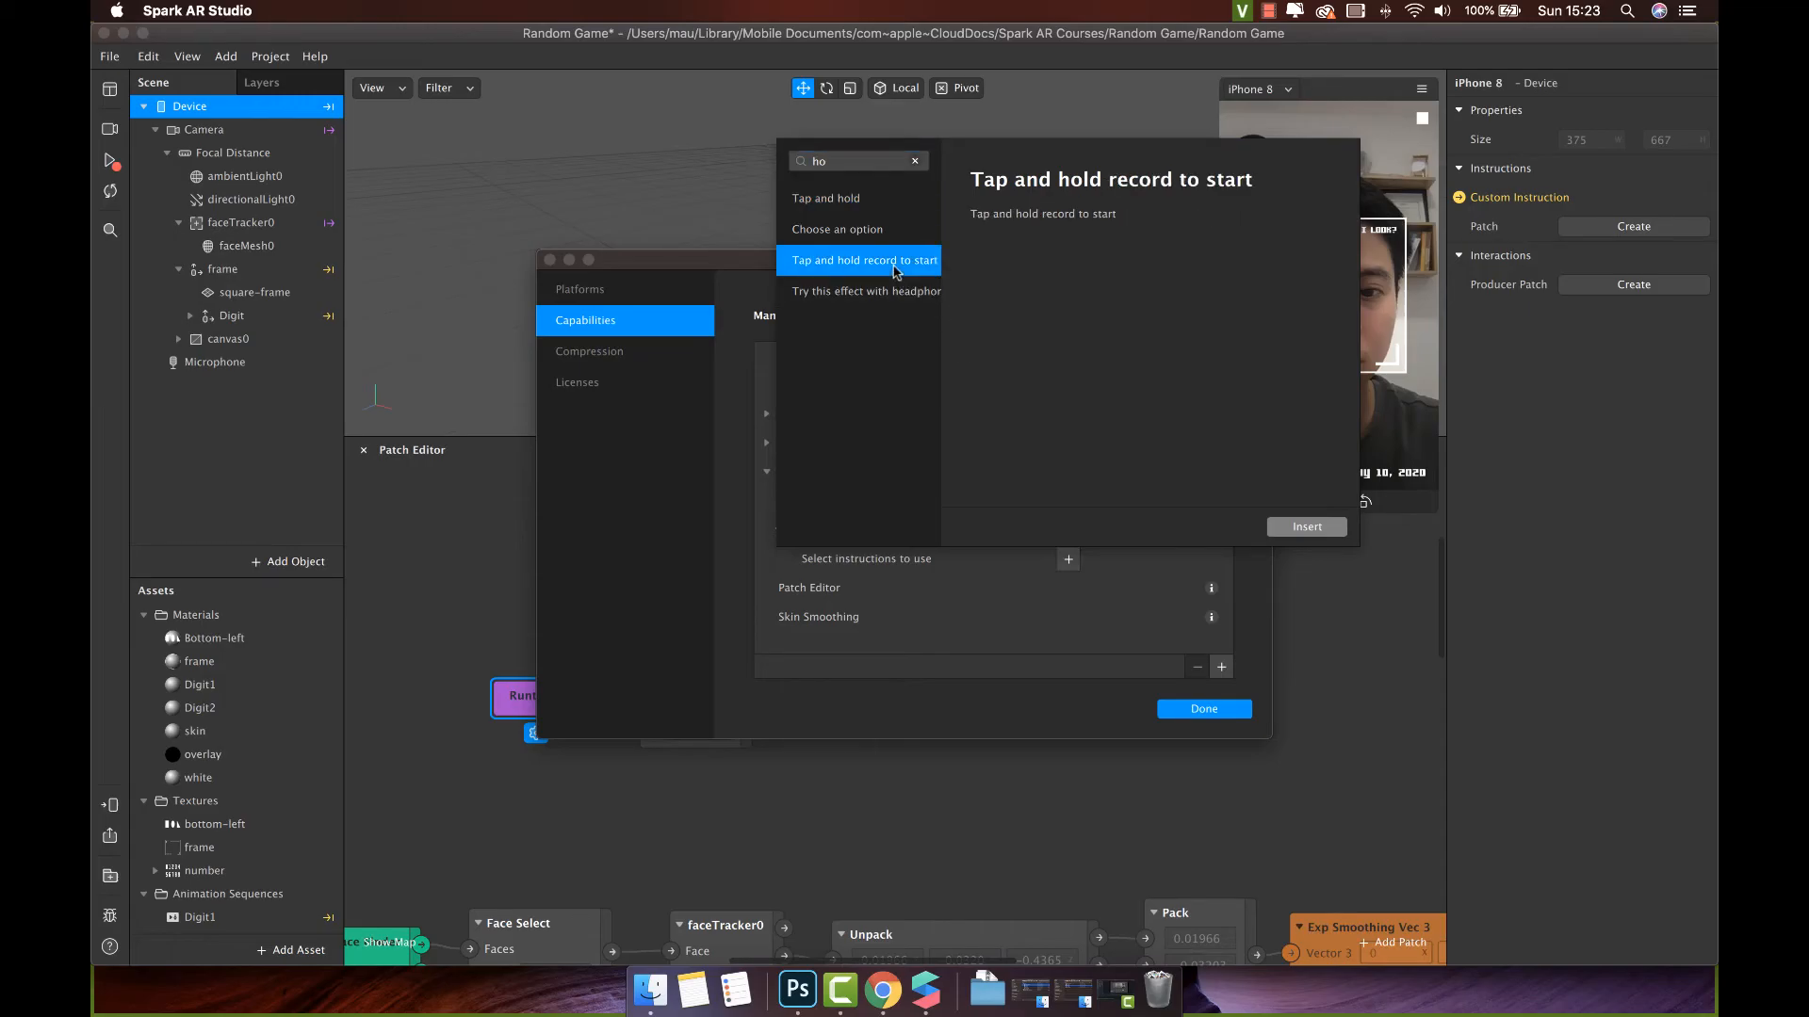
pyautogui.click(1283, 525)
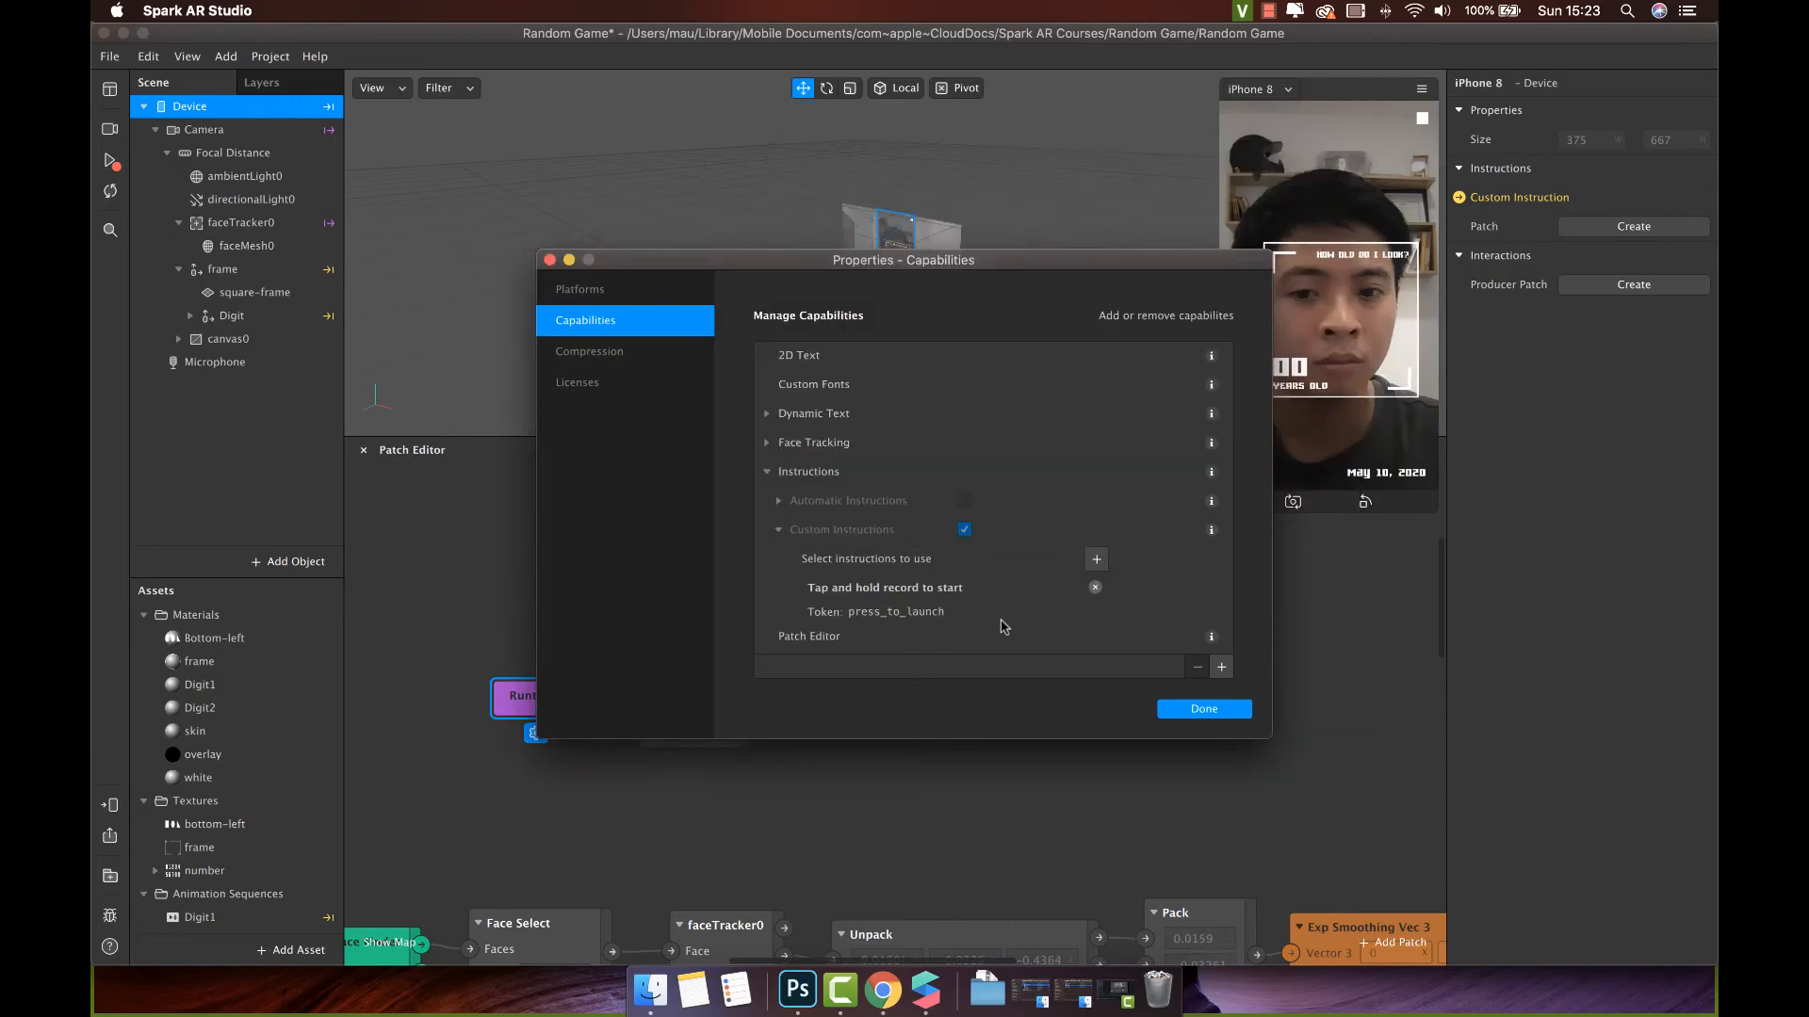
# Copy the instruction token press_to_launch, close the project properties and paste it into the Device patch's Token.
pyautogui.doubleClick(872, 613)
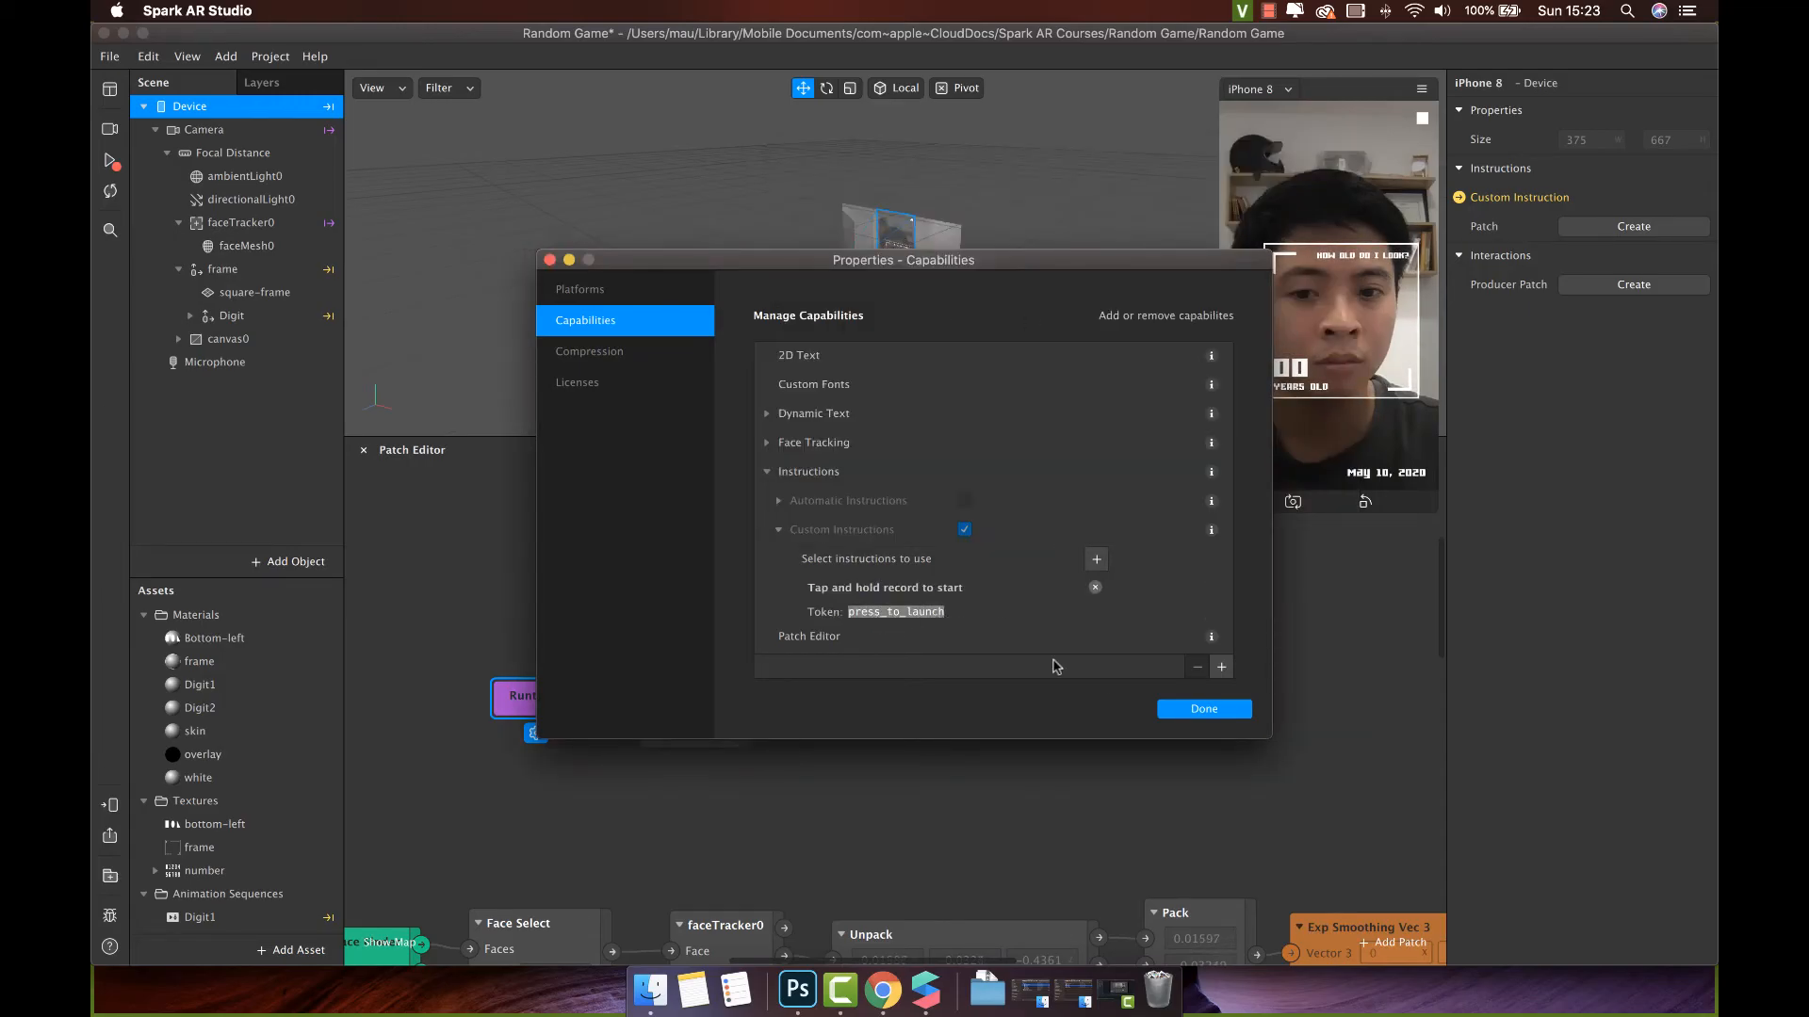
pyautogui.click(1234, 708)
pyautogui.click(909, 713)
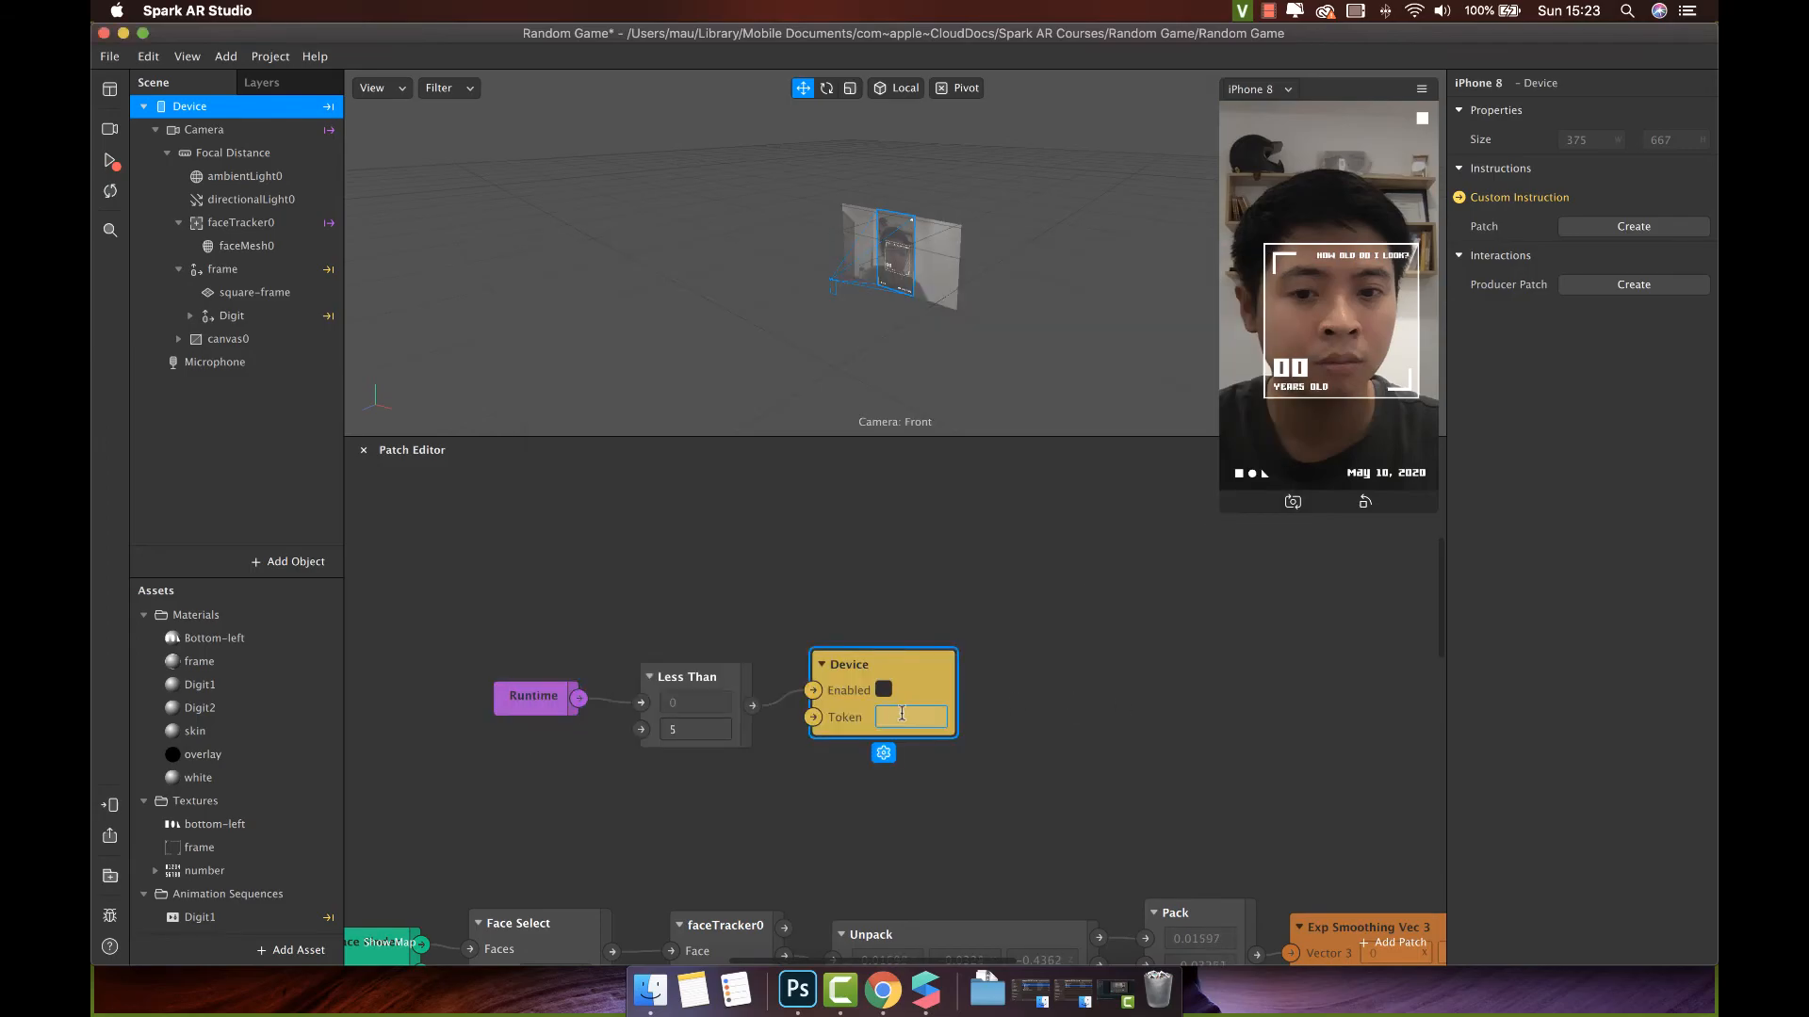
pyautogui.press('super+v')
# Set the Less Than patch's comparison value to 3 and enlarge the simulator preview to check the instruction.
pyautogui.click(704, 730)
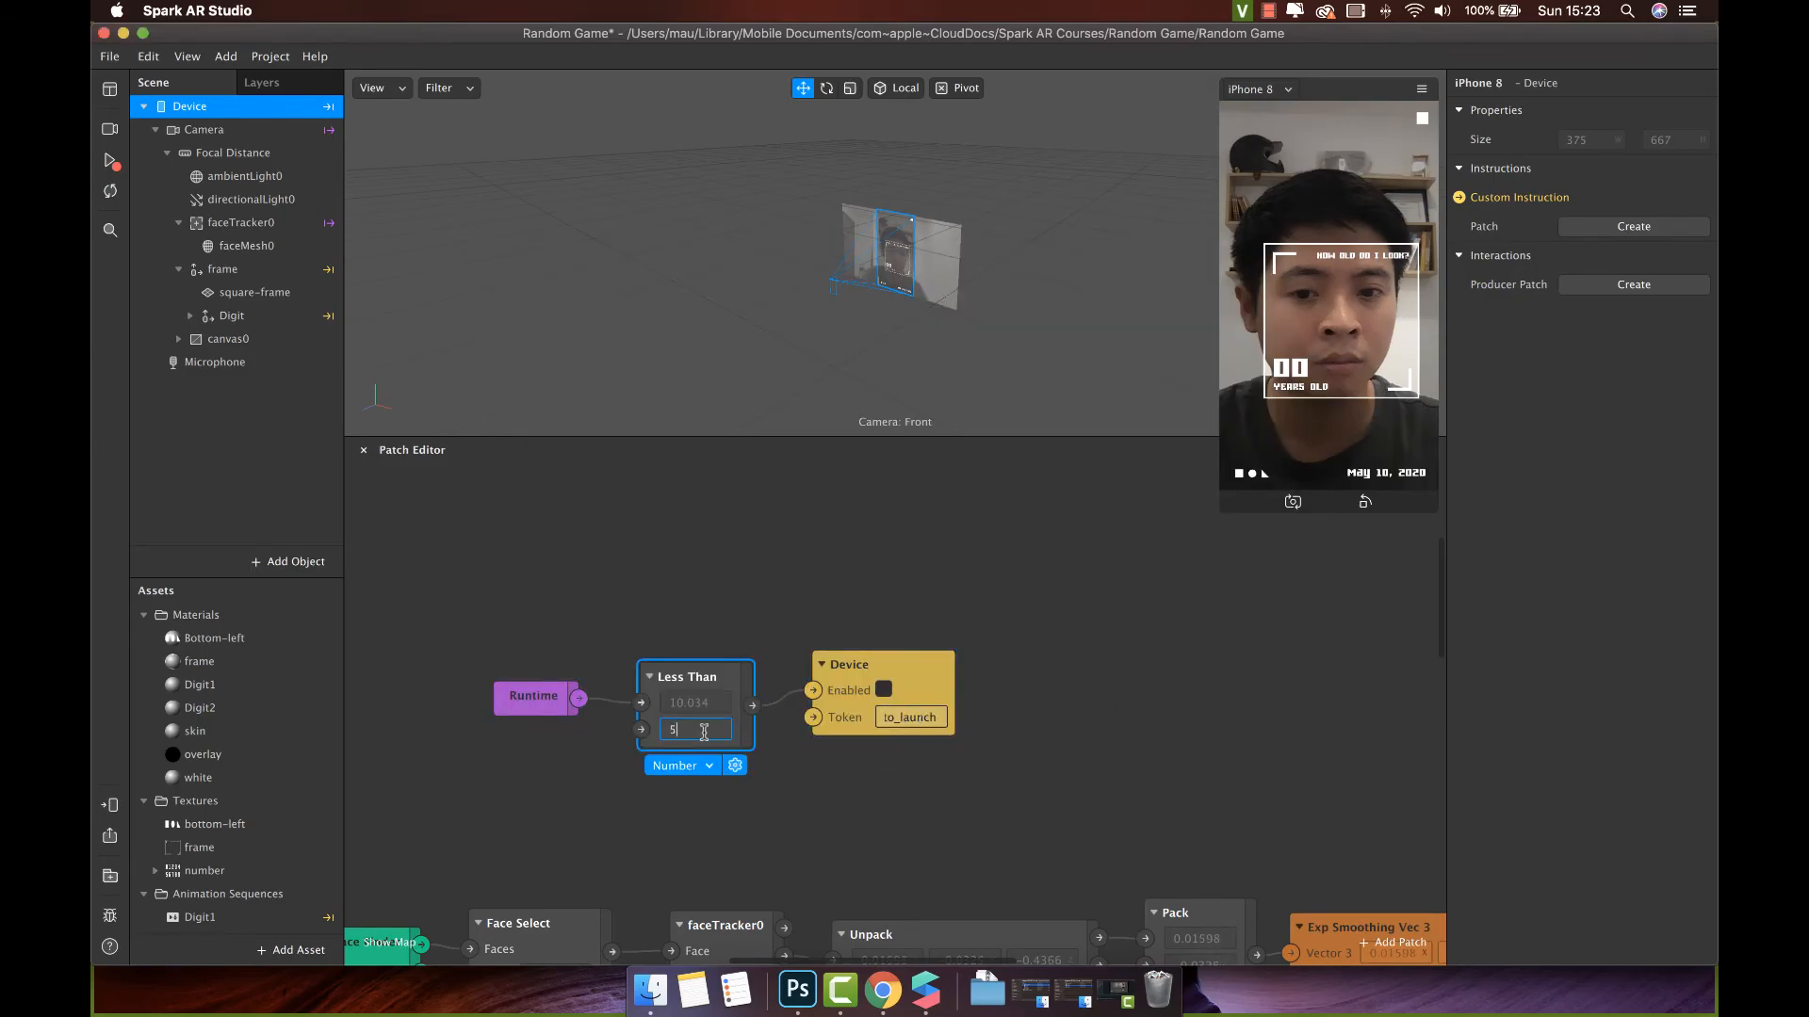
pyautogui.press('Return')
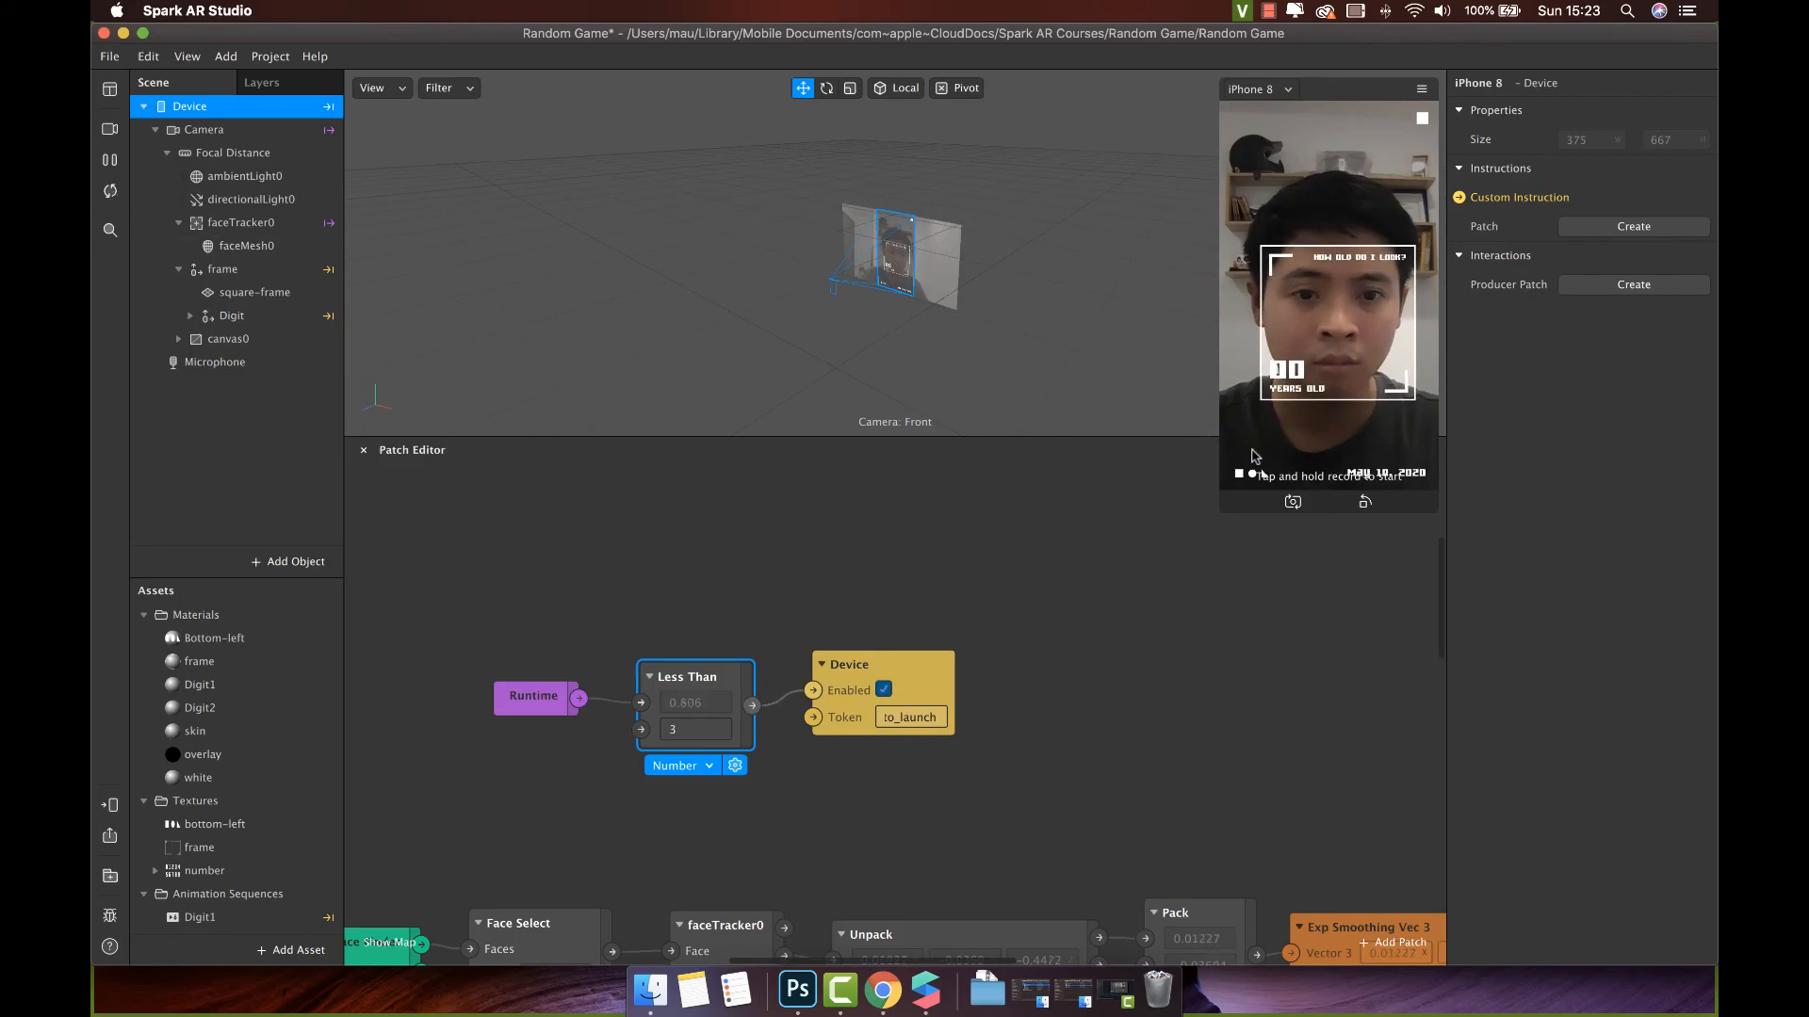
pyautogui.moveTo(1222, 511); pyautogui.dragTo(1010, 886)
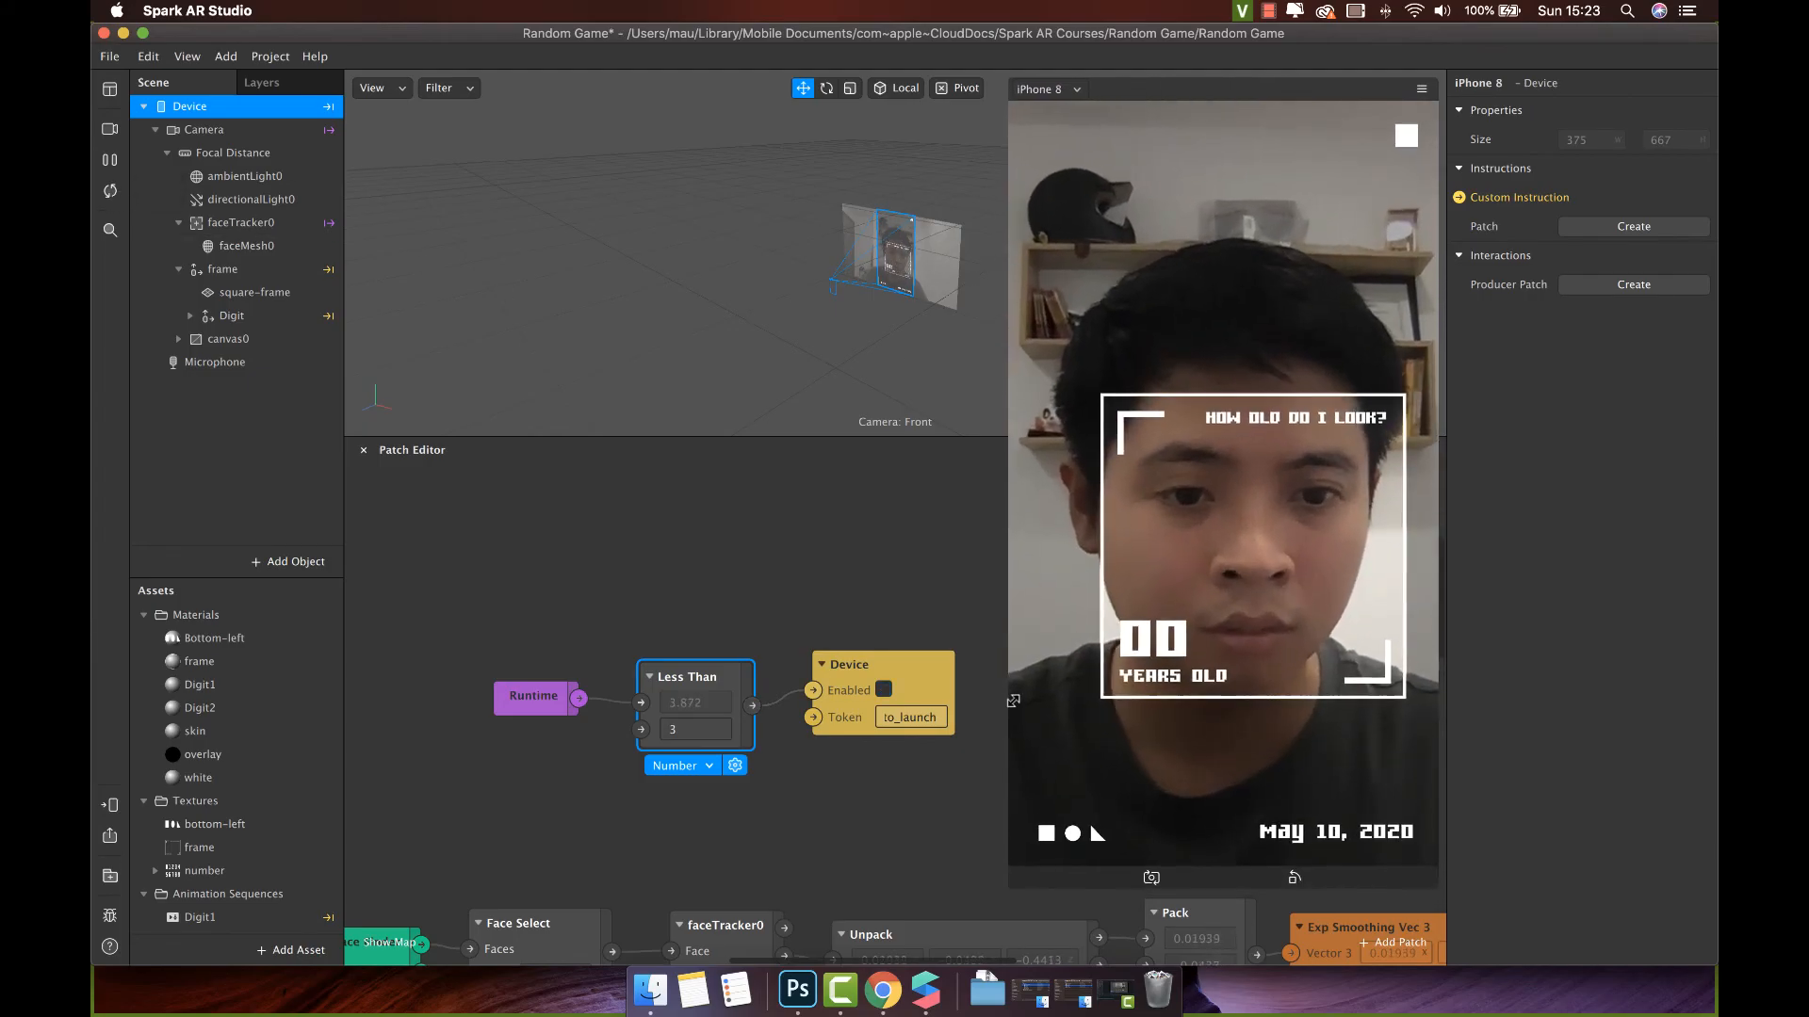